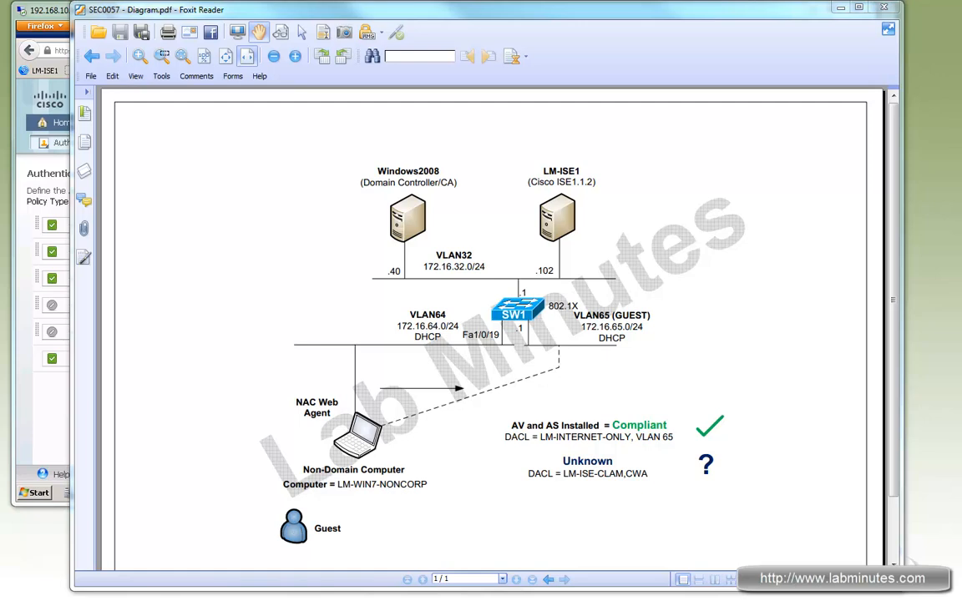
Switch to the remote desktop session and open the ISE Web Portal Management settings in a new browser tab.
left_click(58, 12)
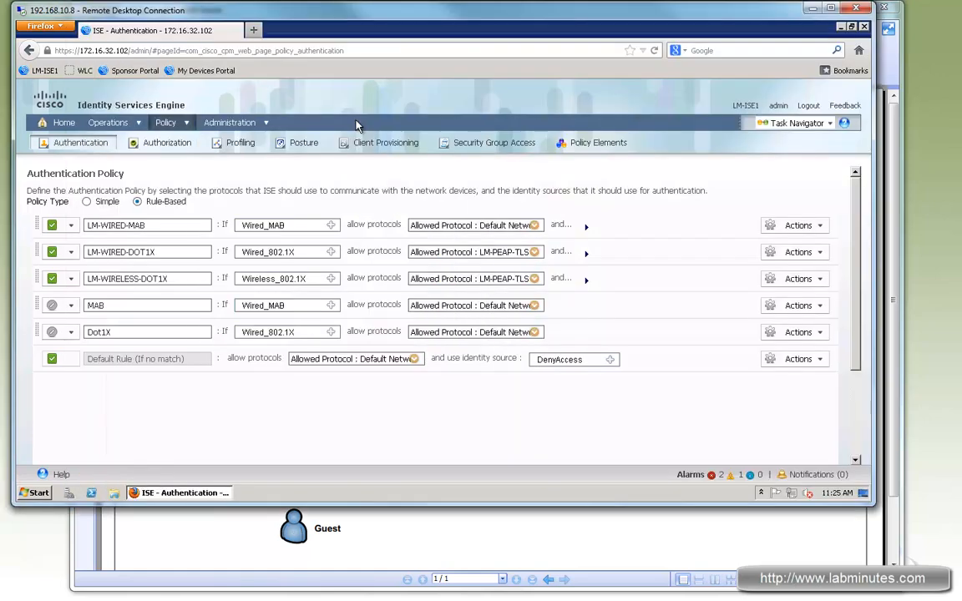
mouse_move(222, 116)
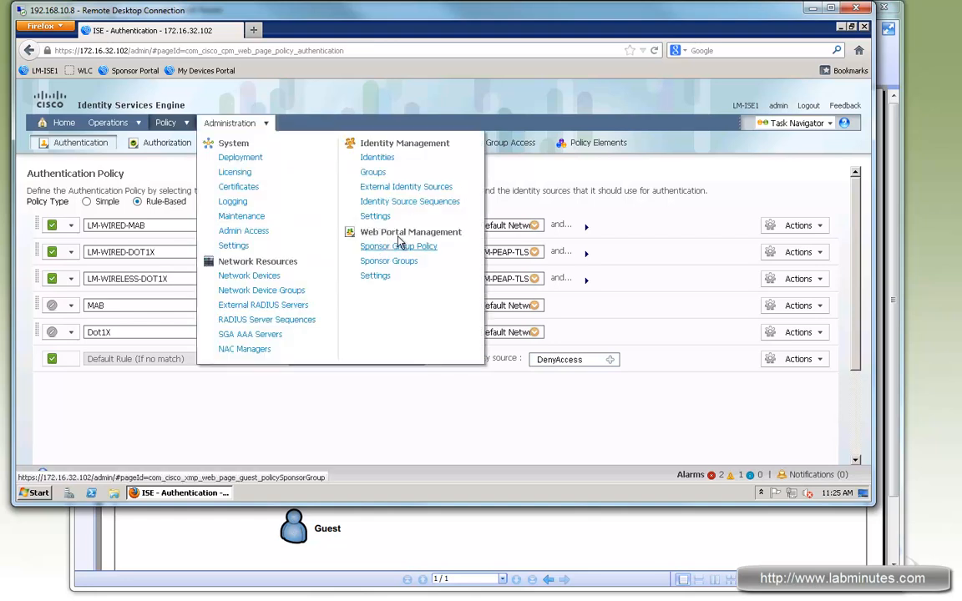
right_click(373, 282)
left_click(393, 280)
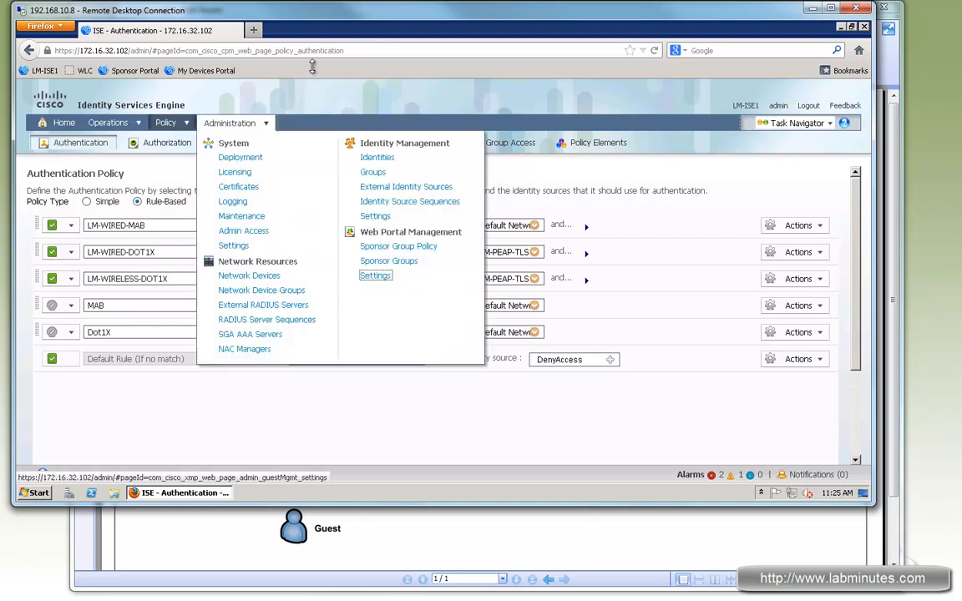
left_click(322, 32)
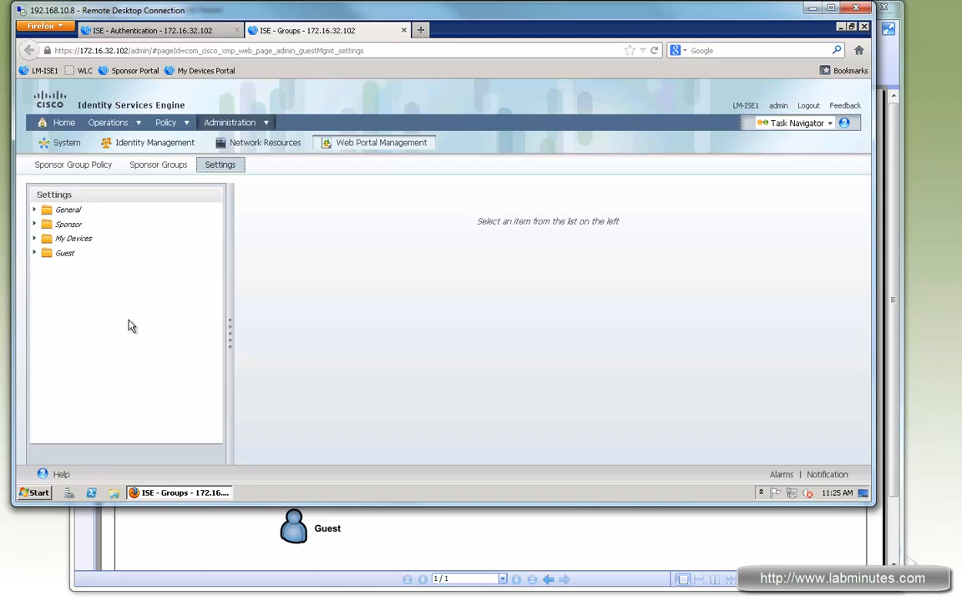
Open the operations settings of DefaultGuestPortal in the guest multi-portal configurations.
left_click(35, 238)
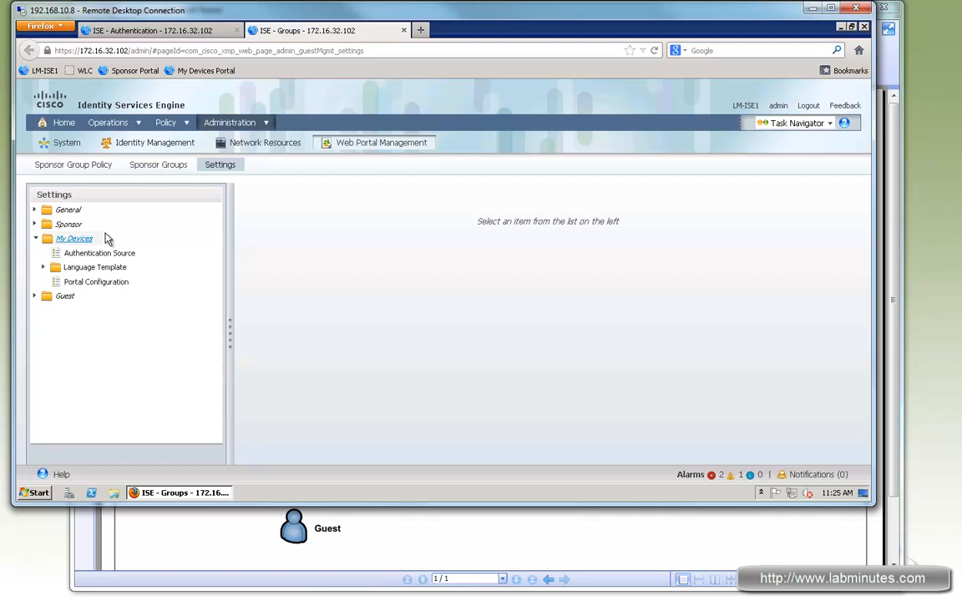
left_click(68, 297)
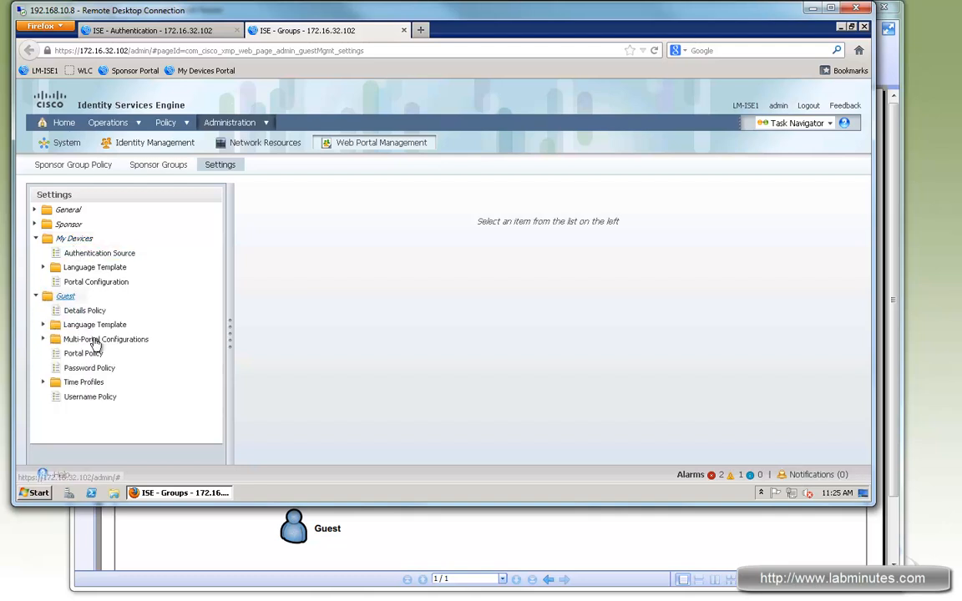
left_click(54, 347)
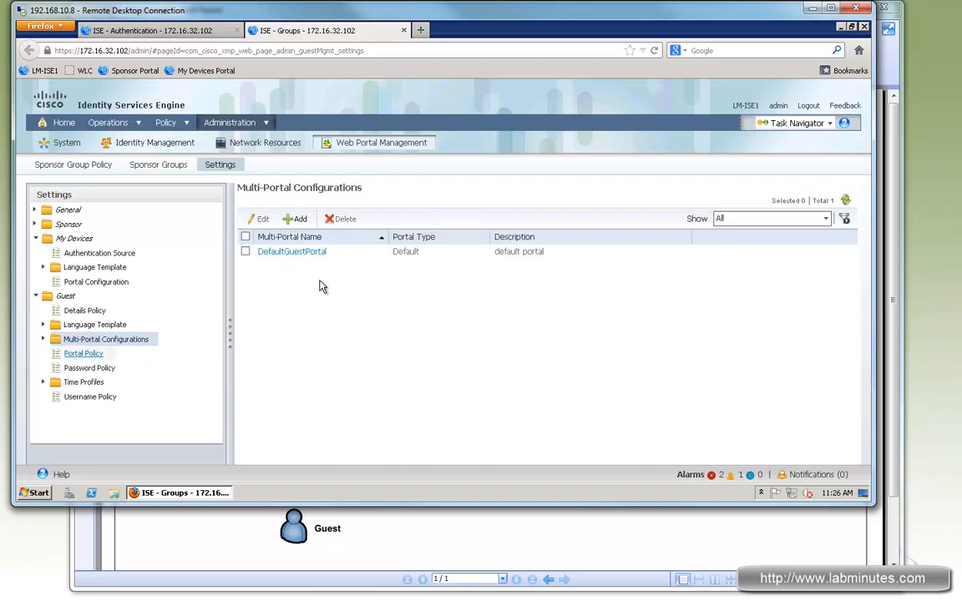
left_click(302, 253)
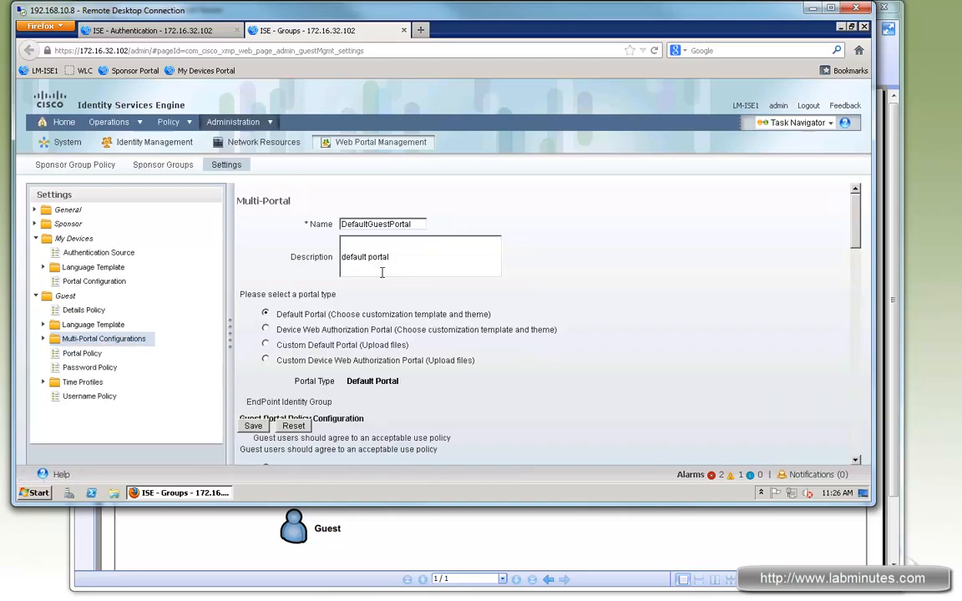
left_click(337, 226)
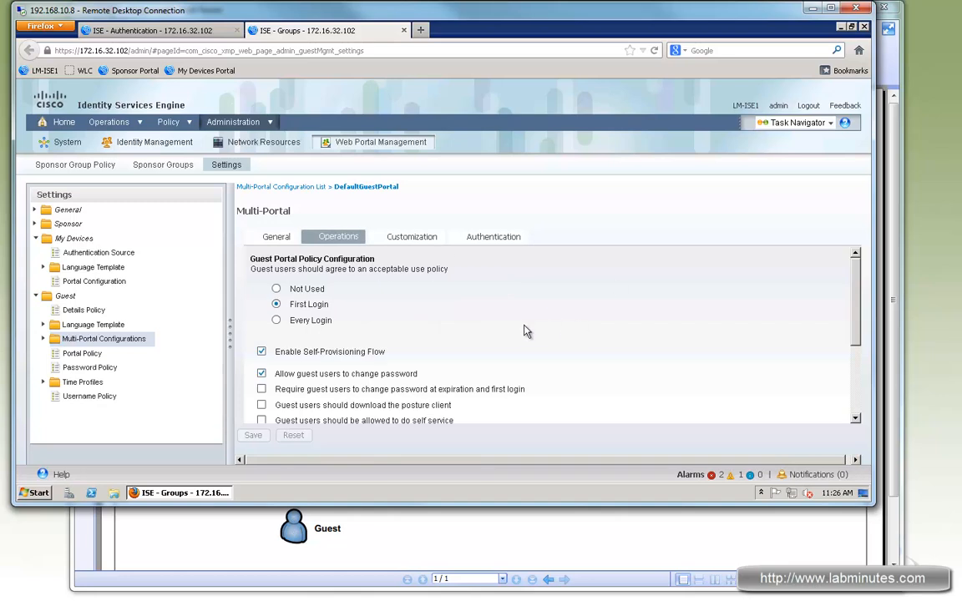
Enable posture client download, guest self service and Vlan Dhcp Release for DefaultGuestPortal, and save the portal.
scroll(334, 340, "down", 1)
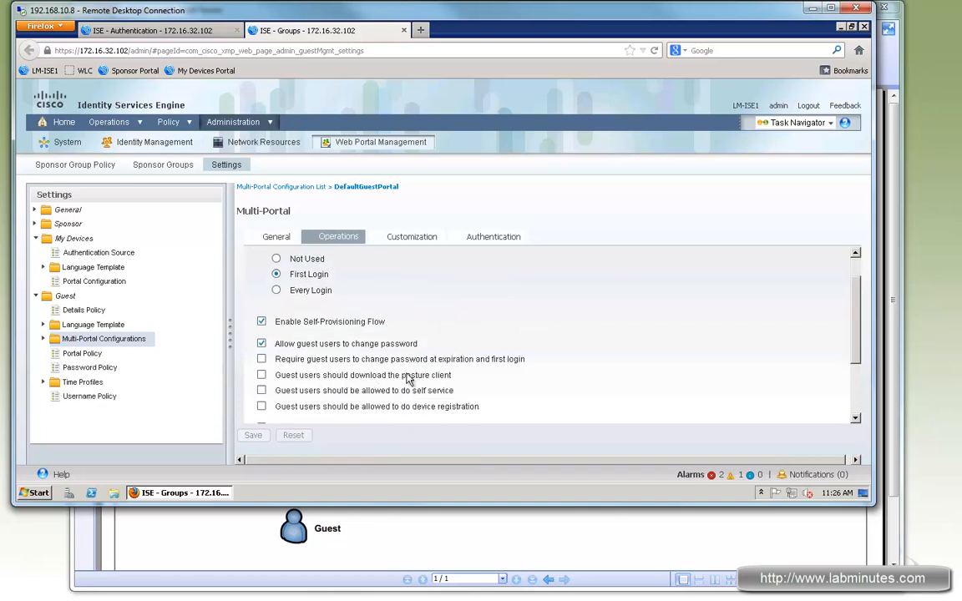
left_click(261, 376)
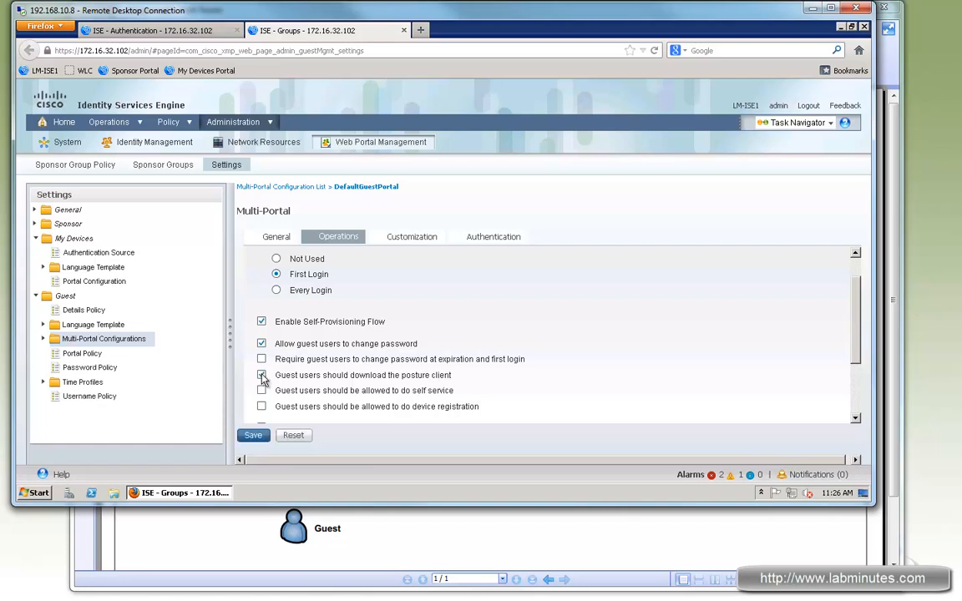
scroll(441, 370, "down", 1)
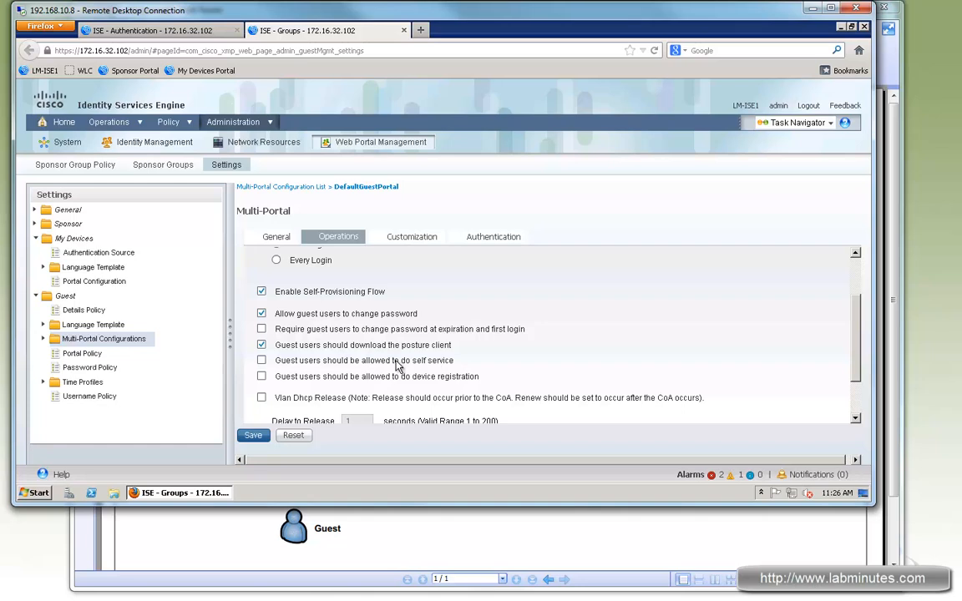
left_click(261, 360)
scroll(511, 351, "down", 1)
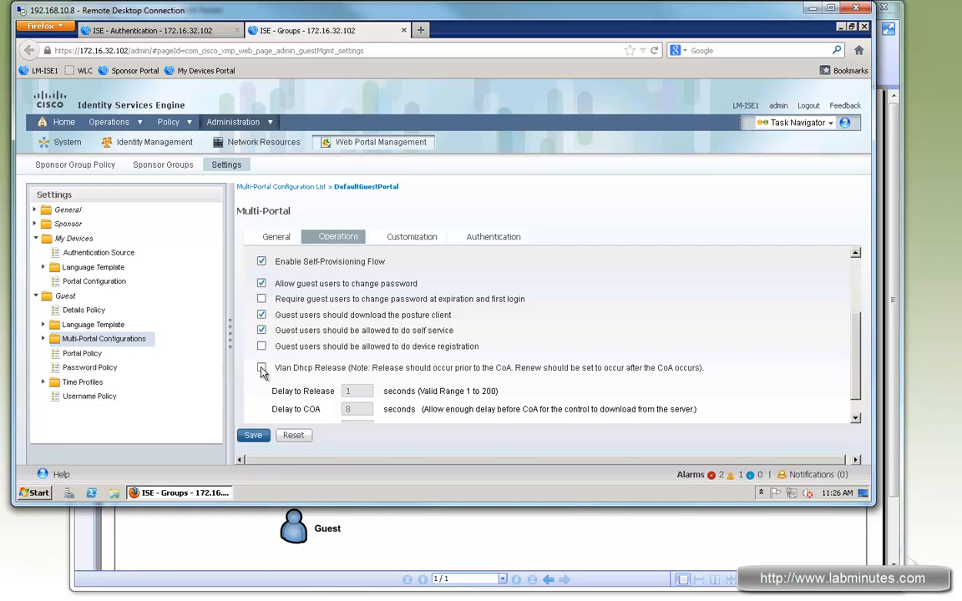
left_click(261, 368)
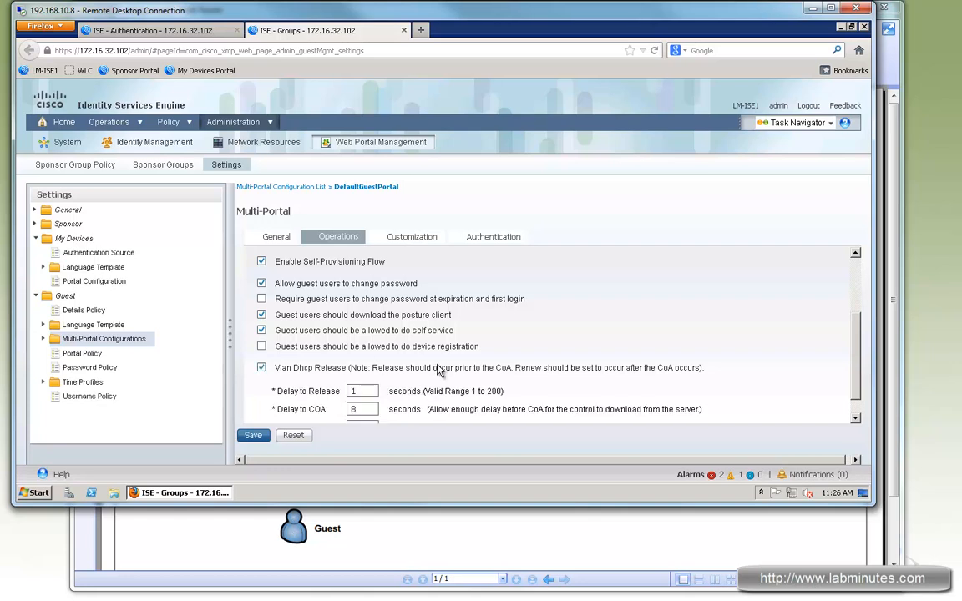
scroll(438, 361, "down", 1)
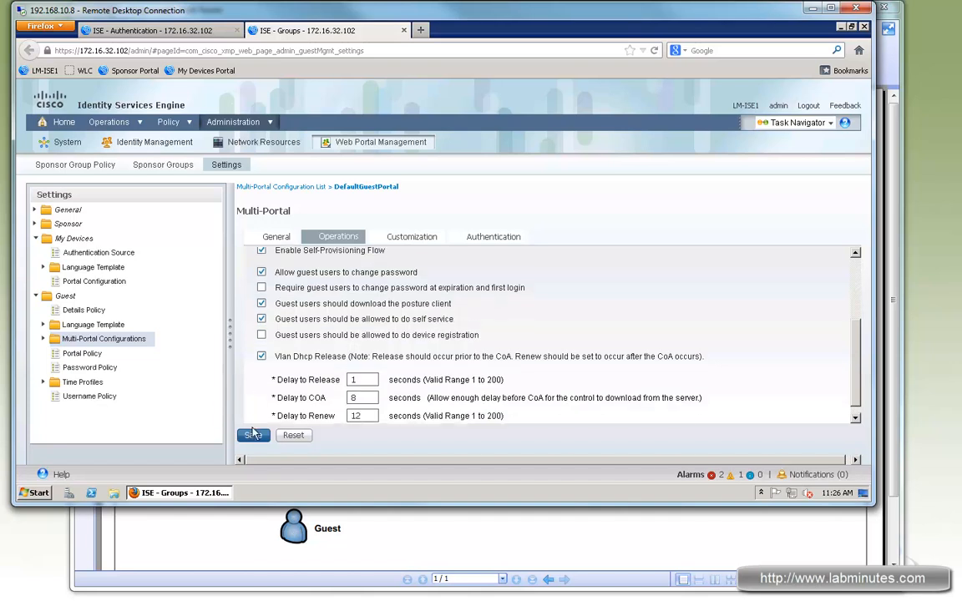
left_click(253, 435)
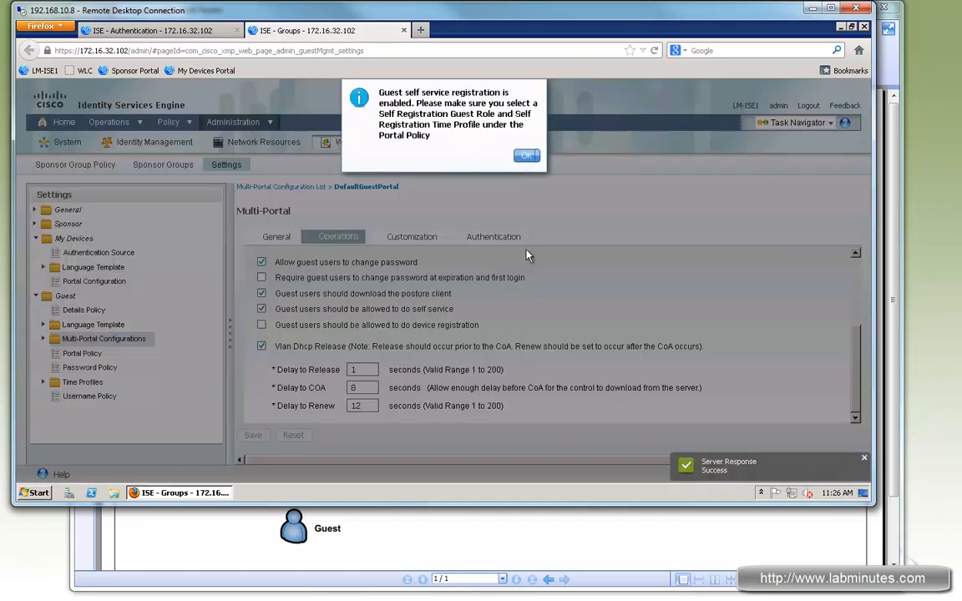
left_click(523, 154)
Set the guest username policy to create usernames from the email address and save it.
left_click(92, 397)
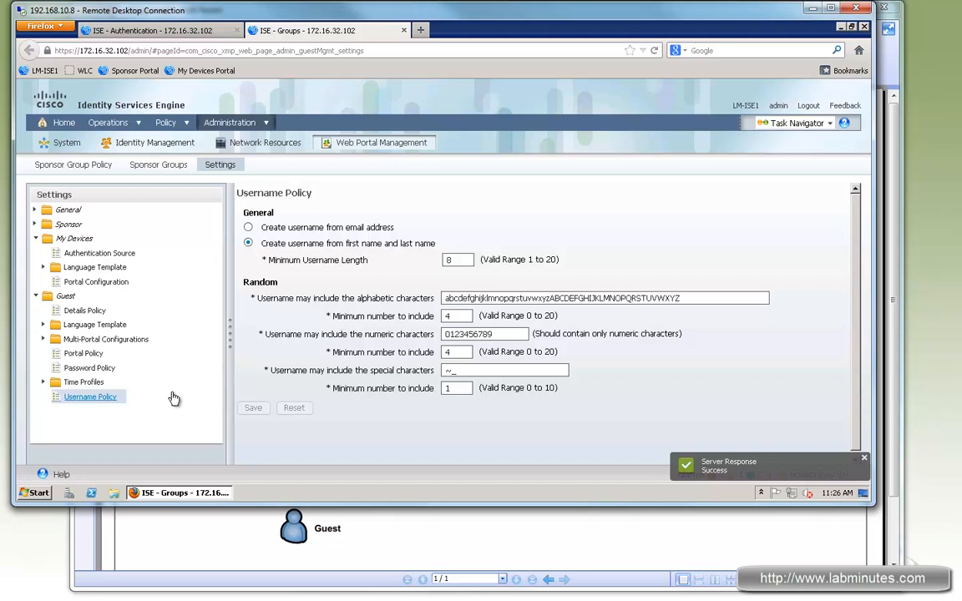
left_click(248, 227)
left_click(262, 408)
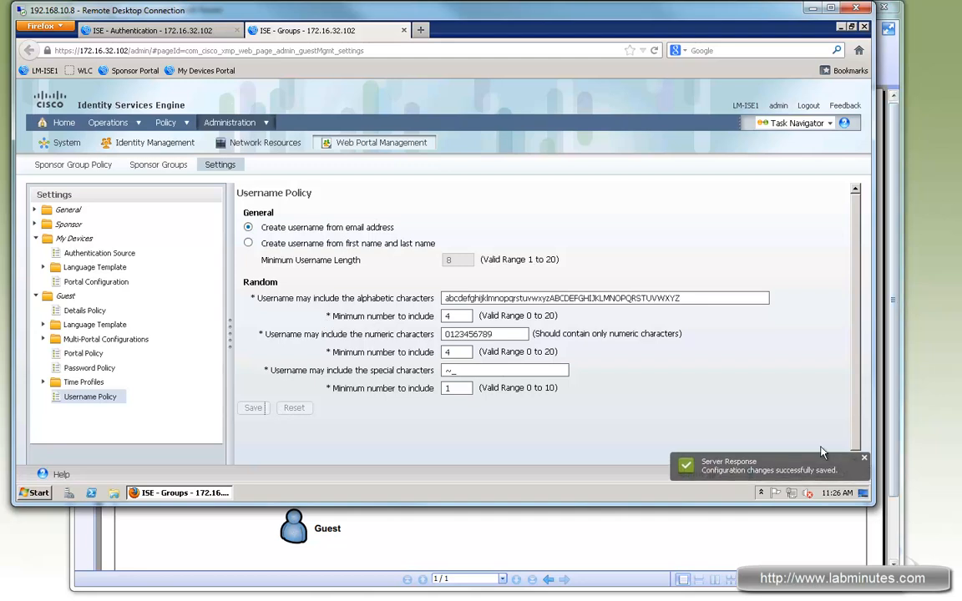
left_click(864, 460)
Review the identity source options of the LM-WIRED-MAB authentication rule, and open the authorization policy.
left_click(148, 31)
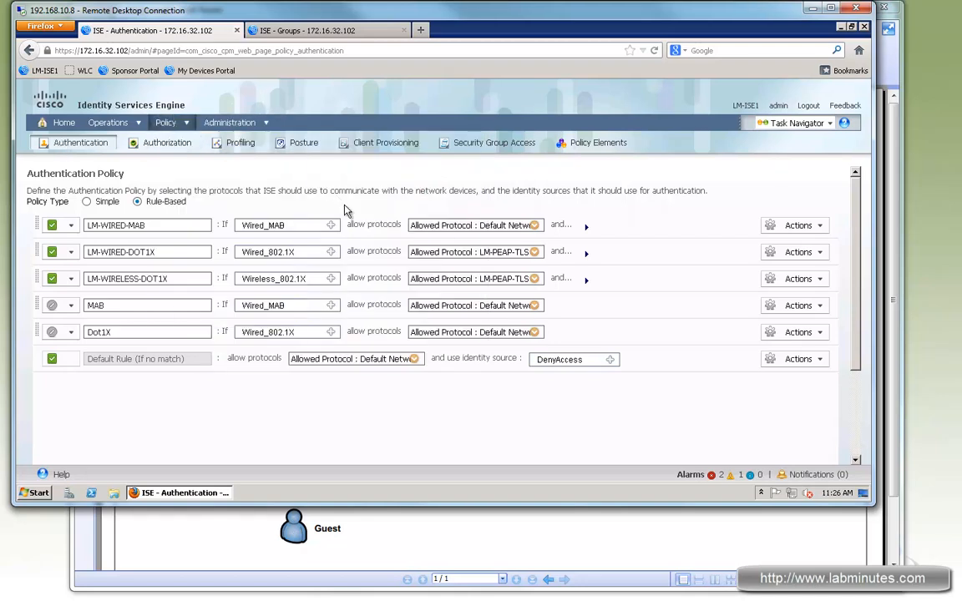
left_click(586, 226)
left_click_drag(171, 226, 100, 226)
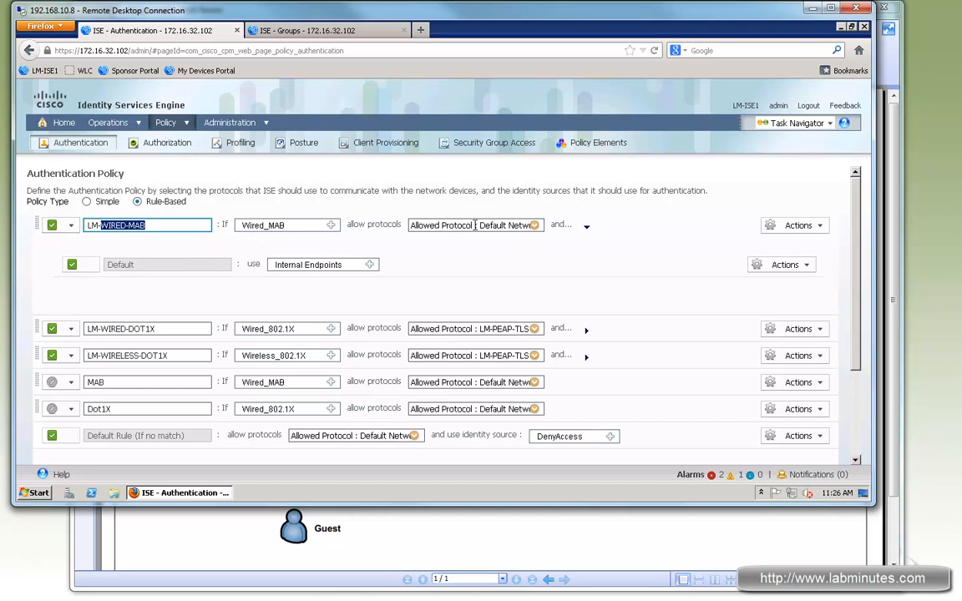
left_click(369, 265)
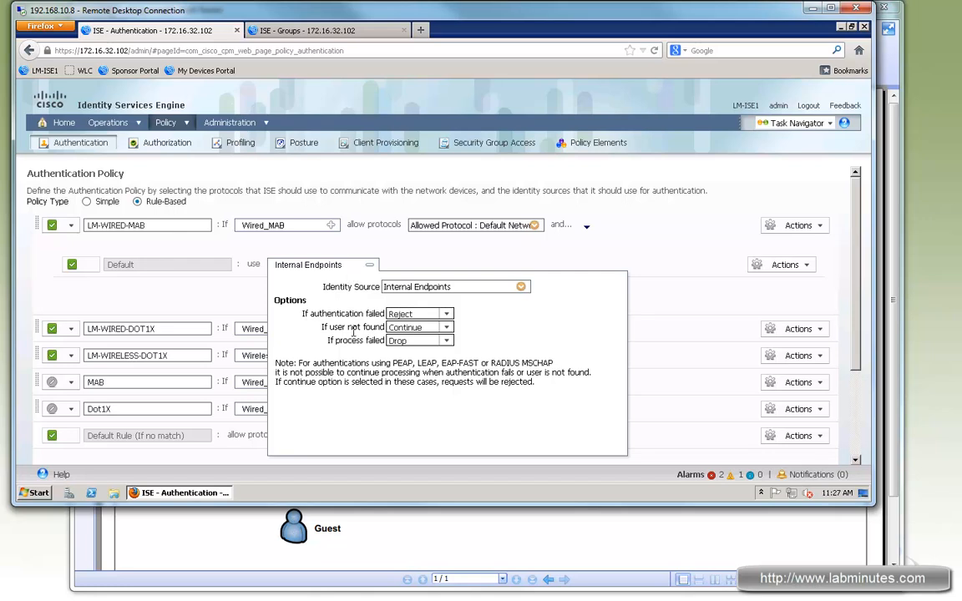
left_click_drag(333, 326, 448, 332)
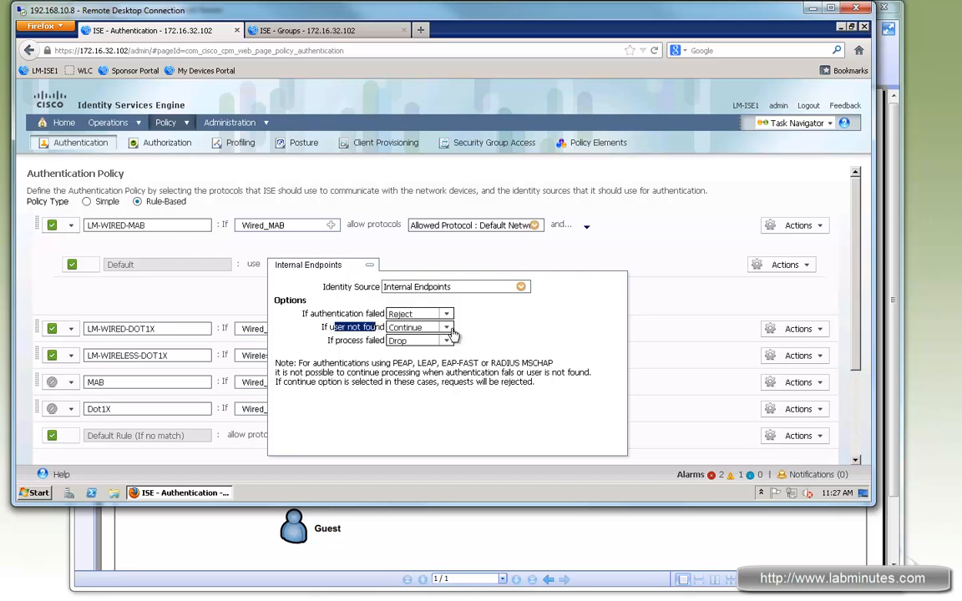
left_click(493, 265)
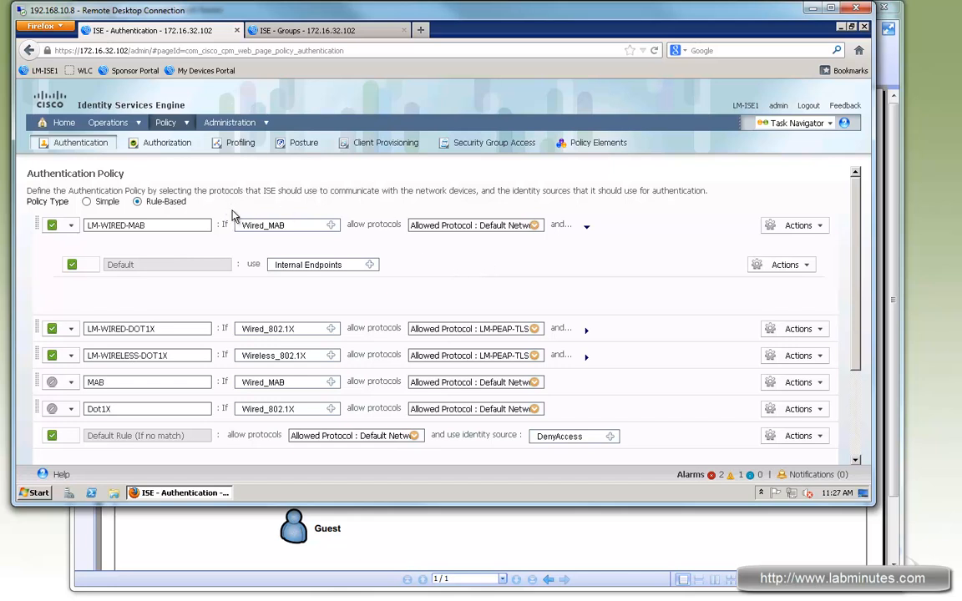
scroll(343, 352, "down", 3)
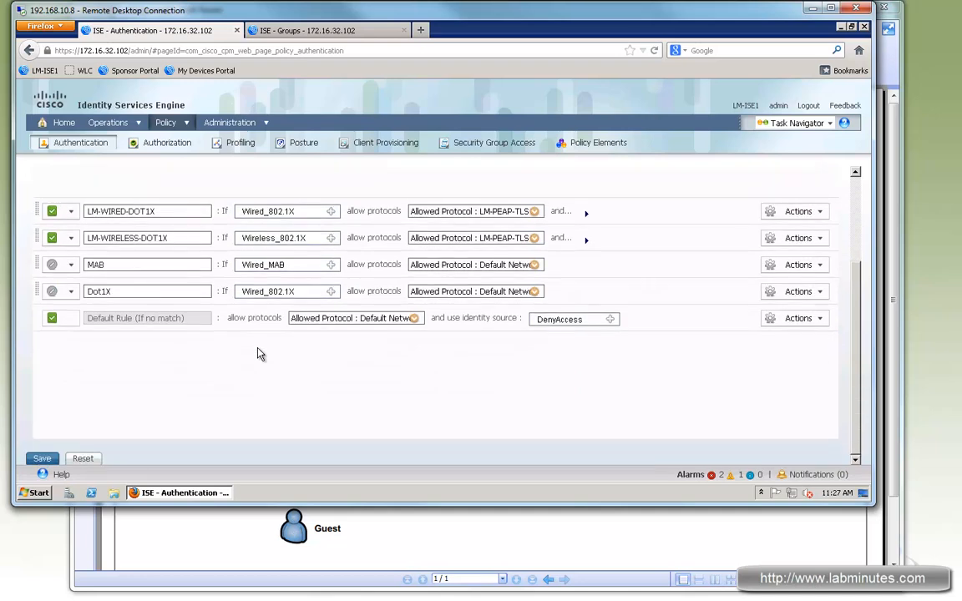
scroll(251, 334, "up", 3)
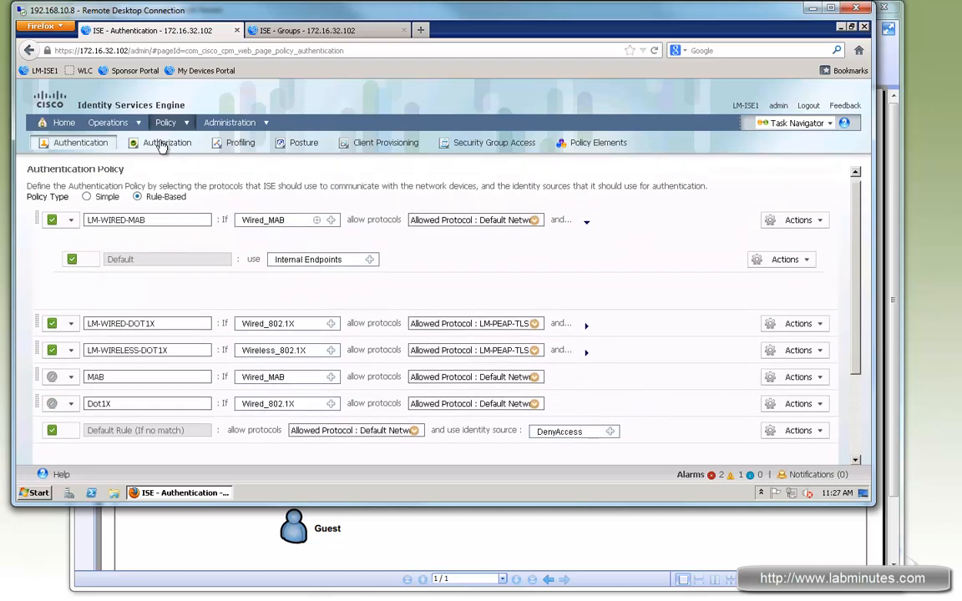
left_click(167, 143)
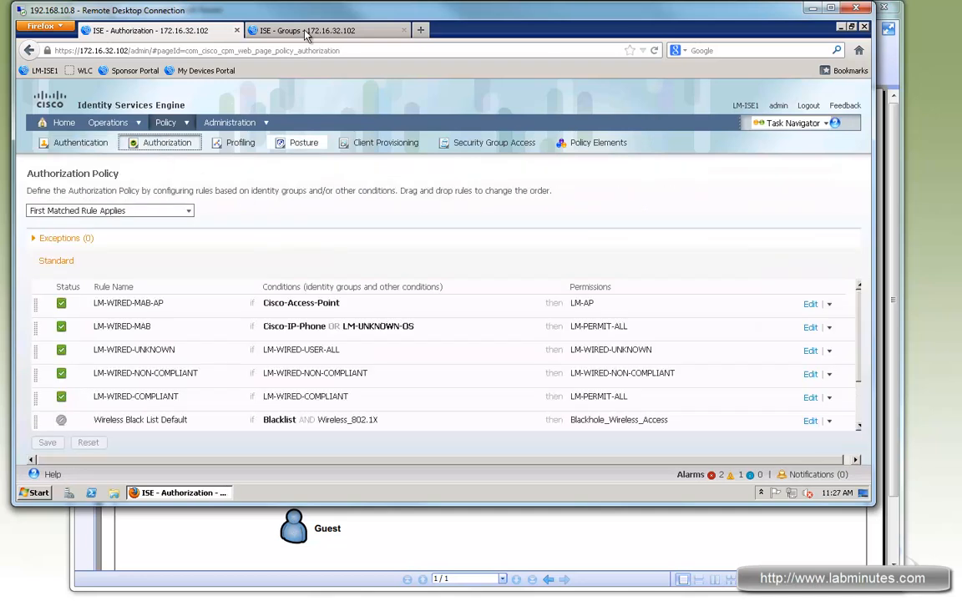
In the other ISE browser tab, start a new authorization compound condition named LM-WIRED-GUEST-COMPLIANT.
left_click(276, 29)
left_click(185, 123)
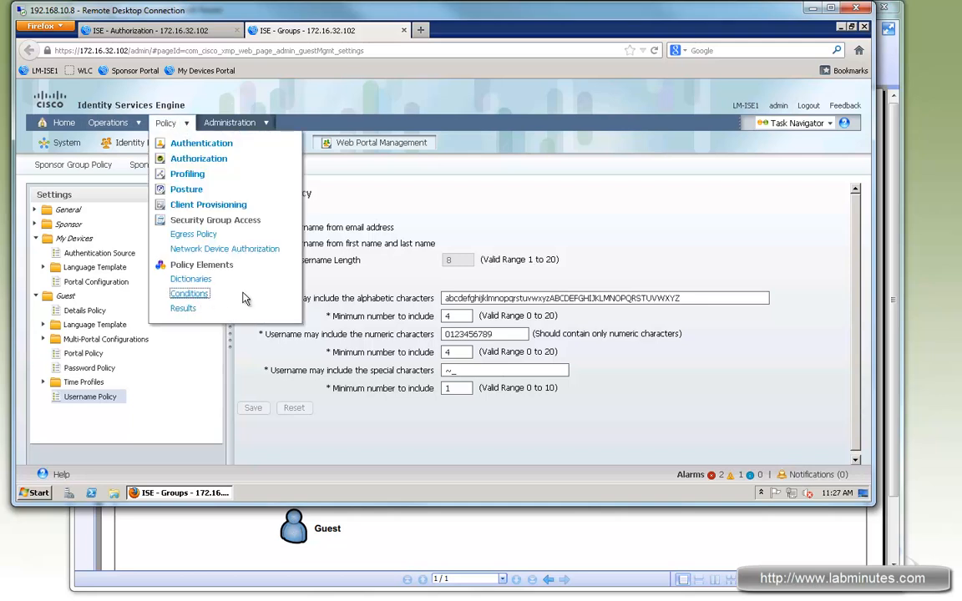
left_click(193, 295)
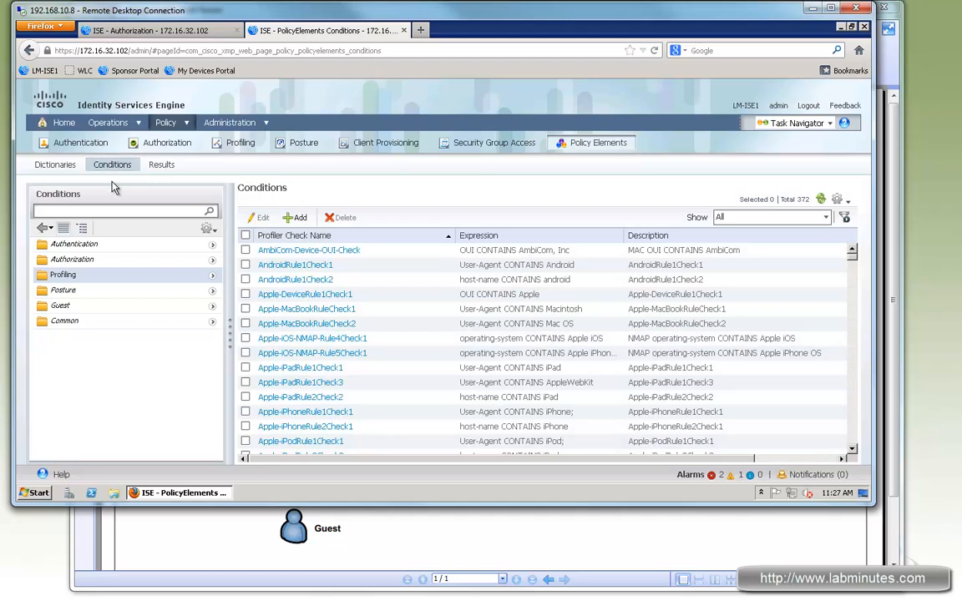
left_click(212, 262)
left_click(188, 261)
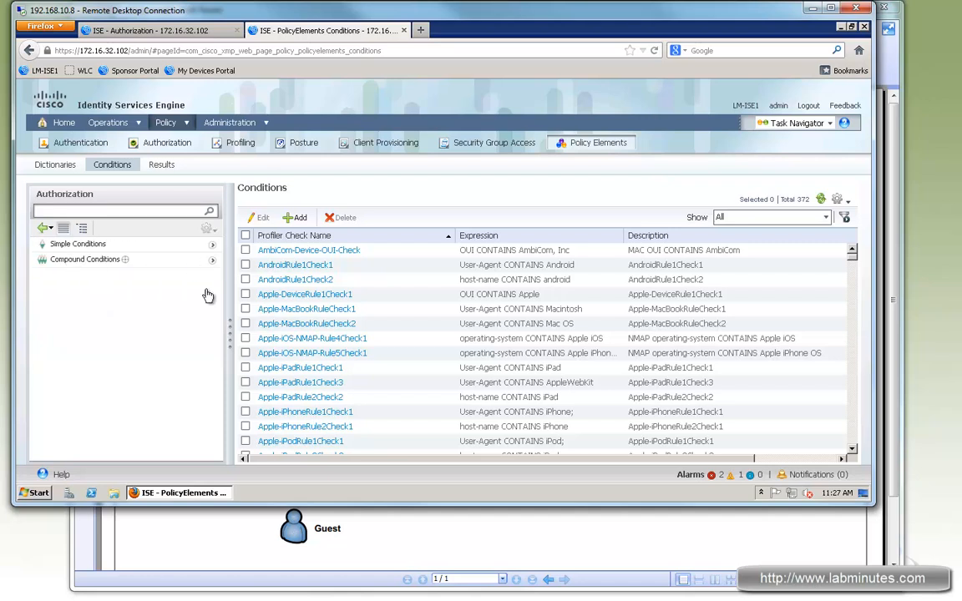
left_click(295, 218)
left_click(345, 221)
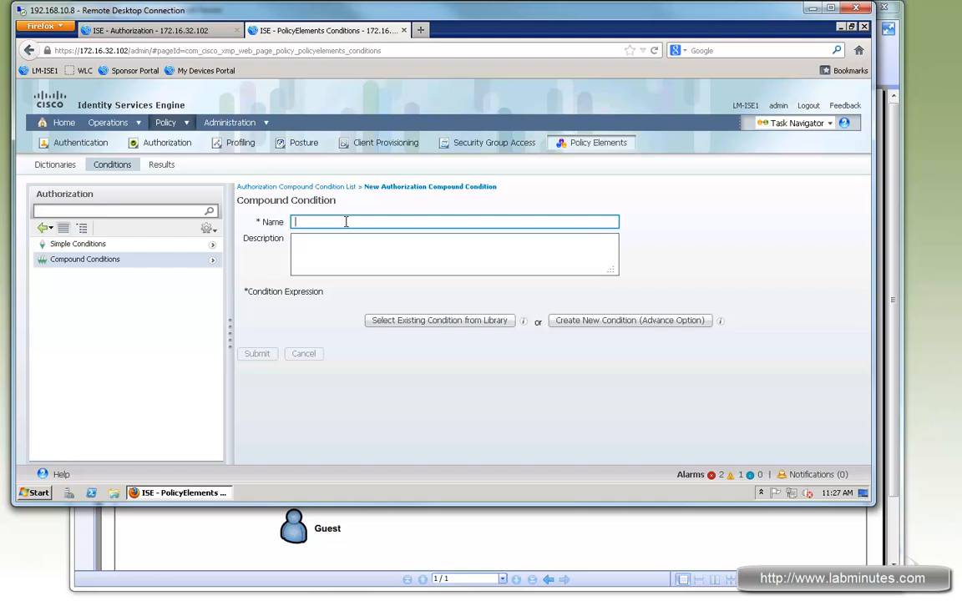
type("LM-WIRED-GUEST-COMPLIANT")
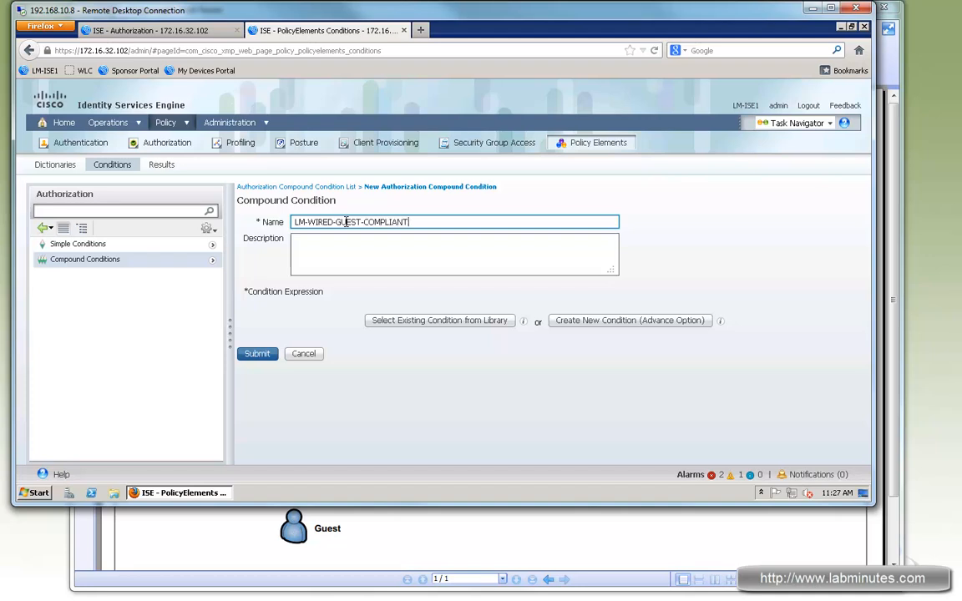
Create a new condition expression requiring Session PostureStatus to equal Compliant.
left_click(643, 325)
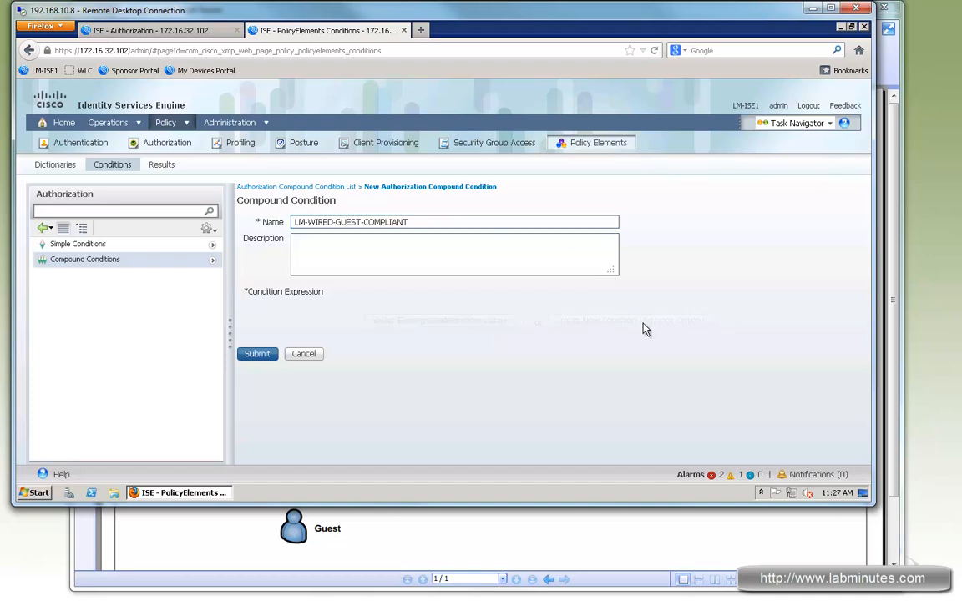
left_click(458, 345)
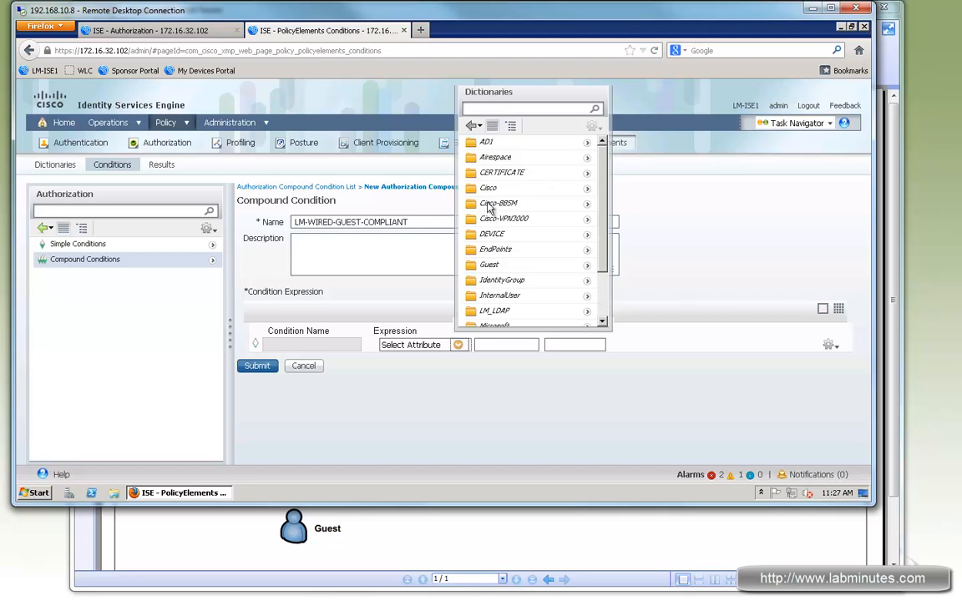
scroll(590, 305, "down", 2)
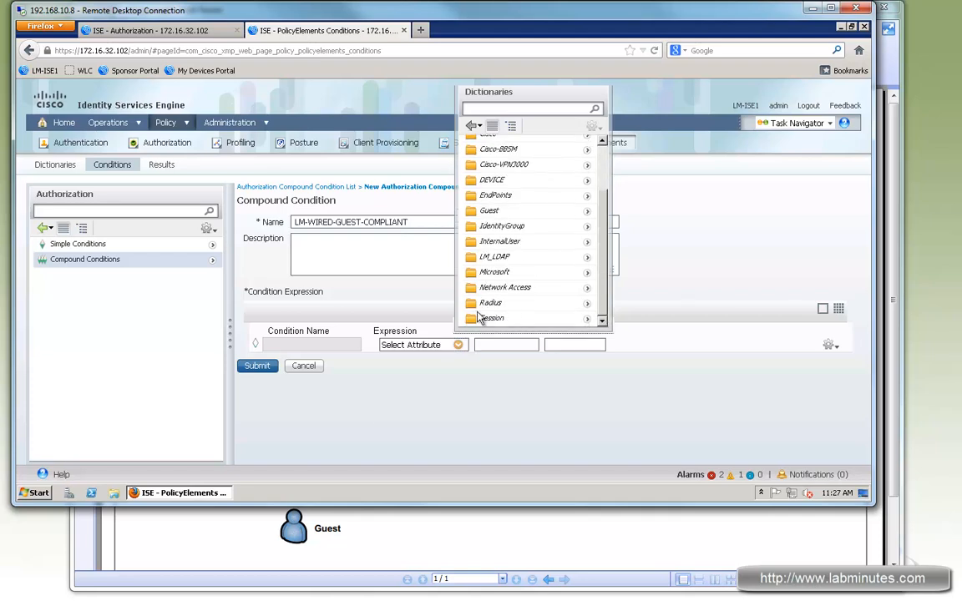
left_click(584, 323)
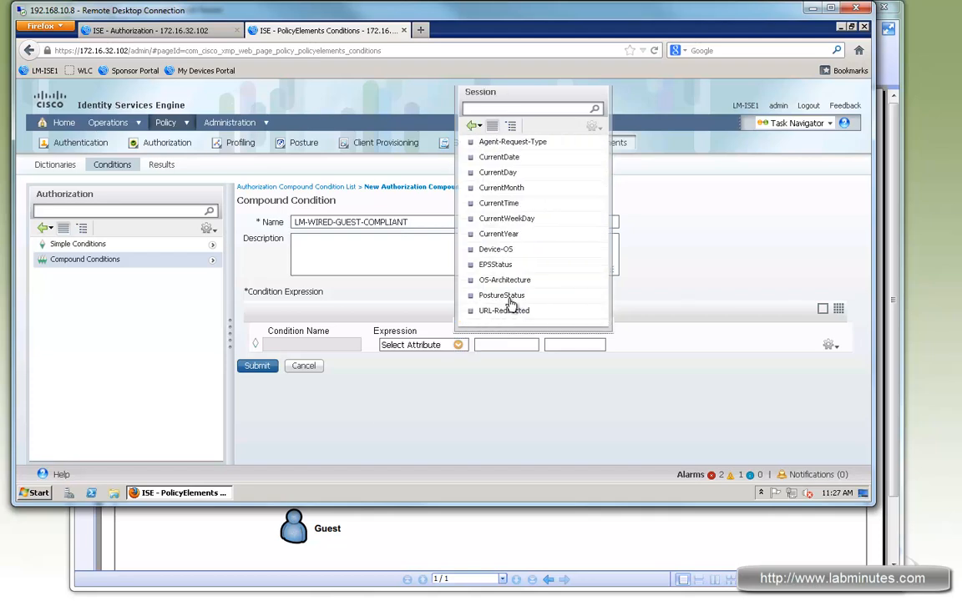
left_click(502, 294)
left_click(586, 345)
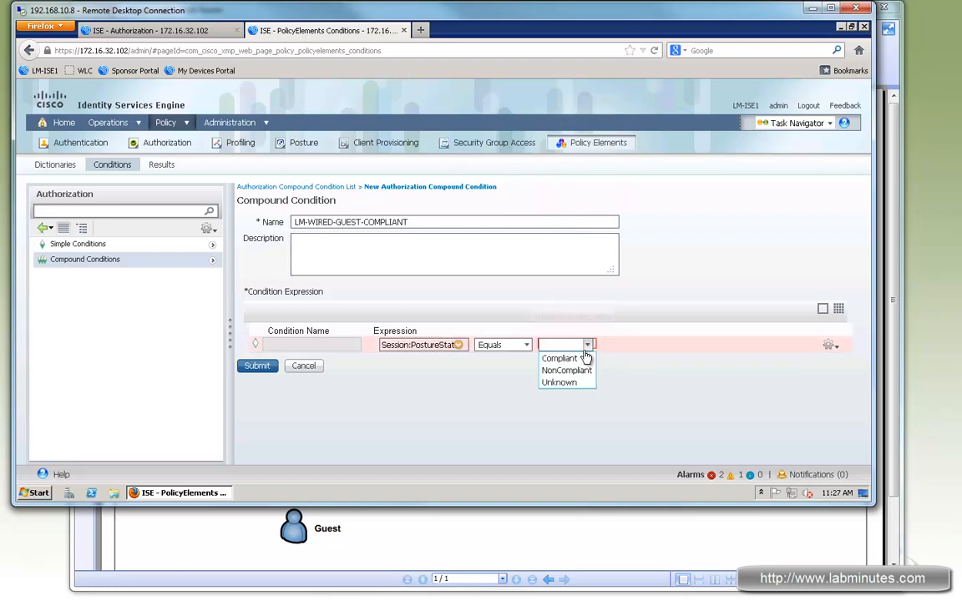
left_click(560, 358)
Add a second attribute row requiring the Network Access UseCase to equal Guest Flow.
left_click(832, 348)
left_click(766, 360)
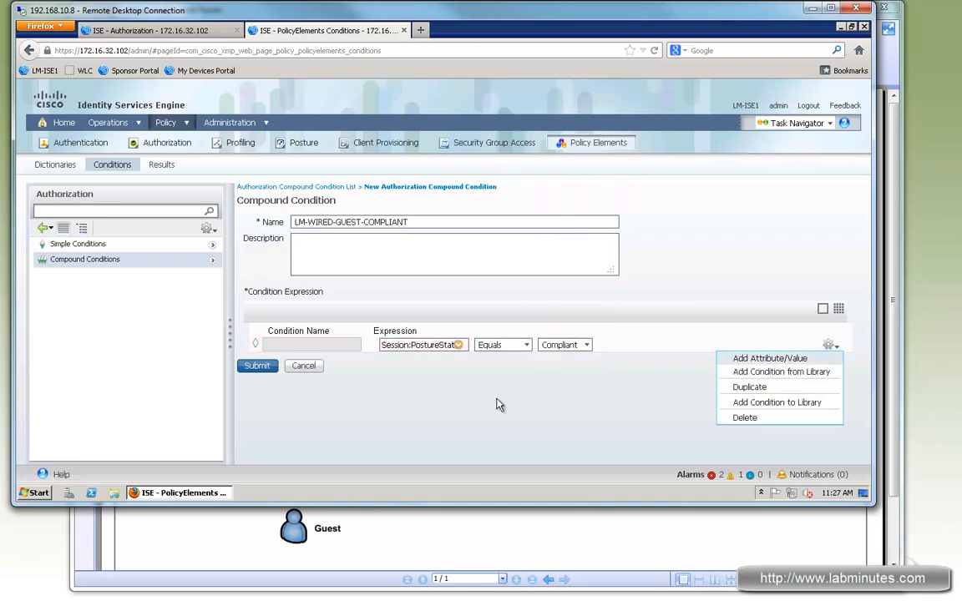
left_click(459, 365)
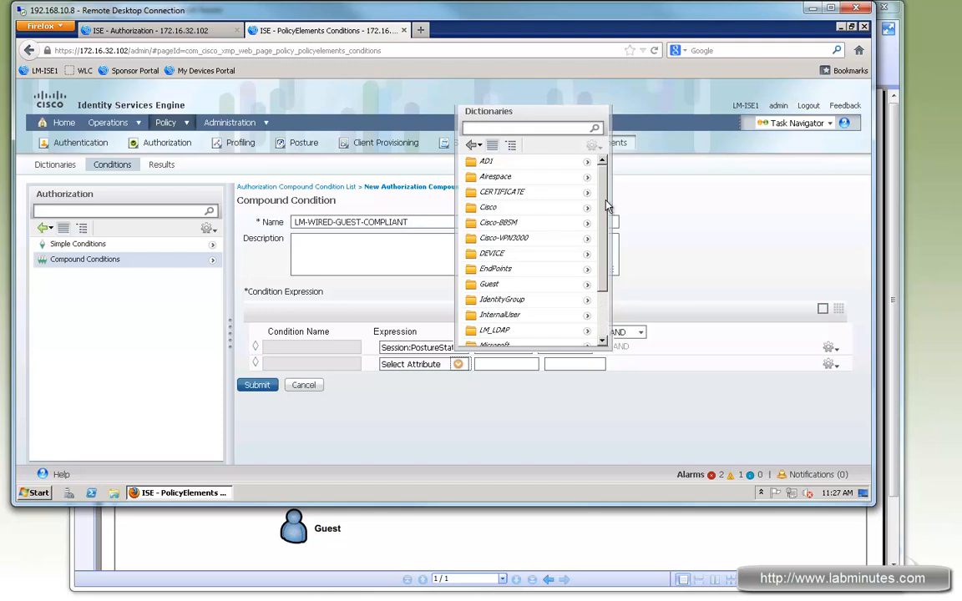
scroll(608, 281, "down", 1)
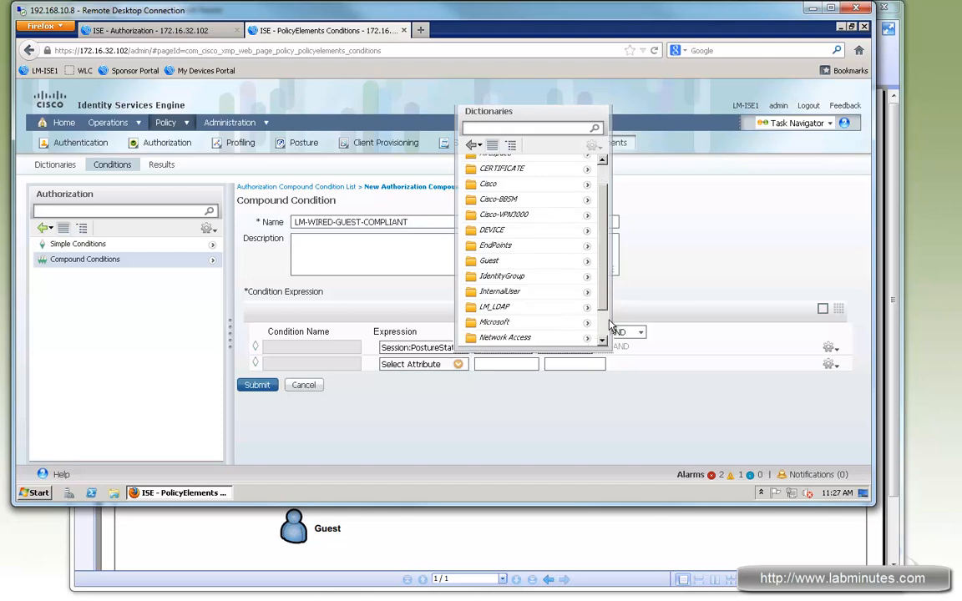
scroll(605, 318, "down", 1)
left_click(581, 309)
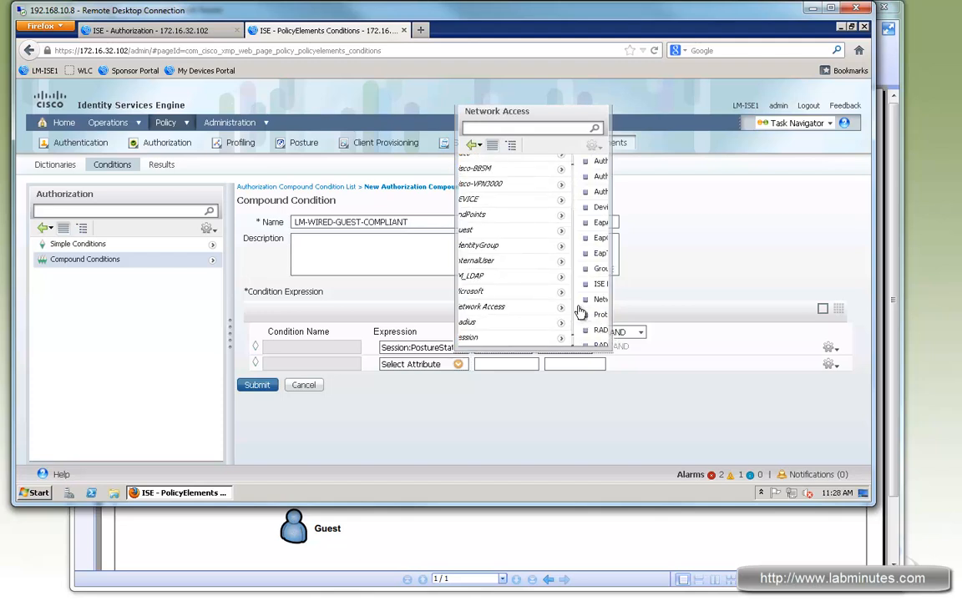
scroll(486, 263, "down", 2)
left_click(494, 324)
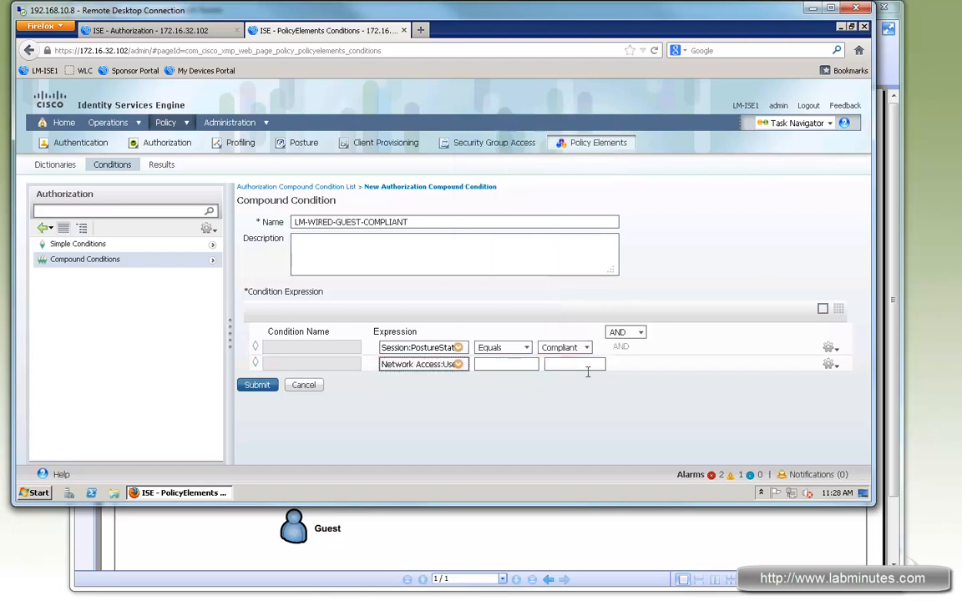
left_click(590, 367)
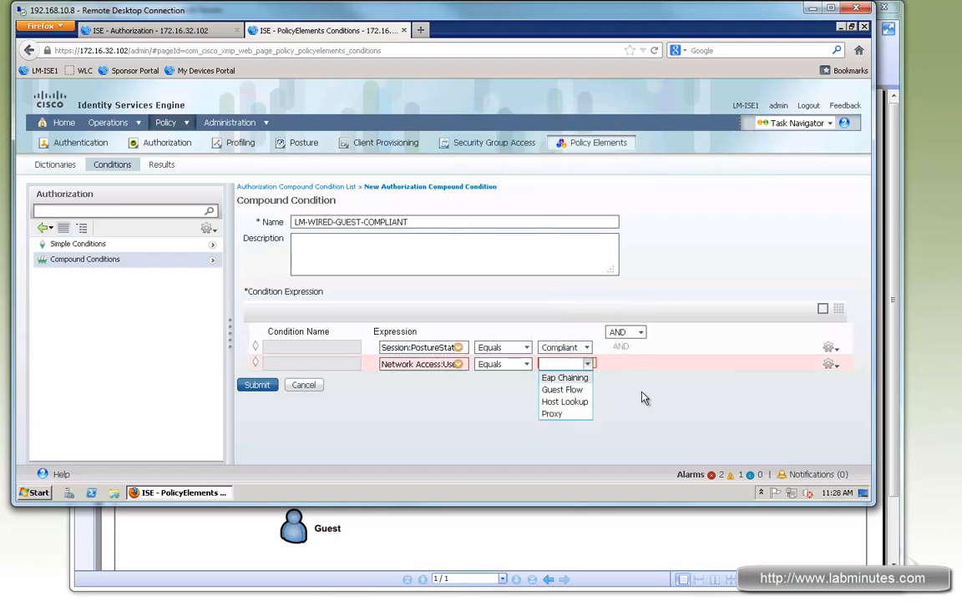
left_click(562, 390)
Add a third attribute row requiring DEVICE Device Type to equal All Device Types#Switch, and submit the compound condition.
left_click(831, 364)
left_click(762, 379)
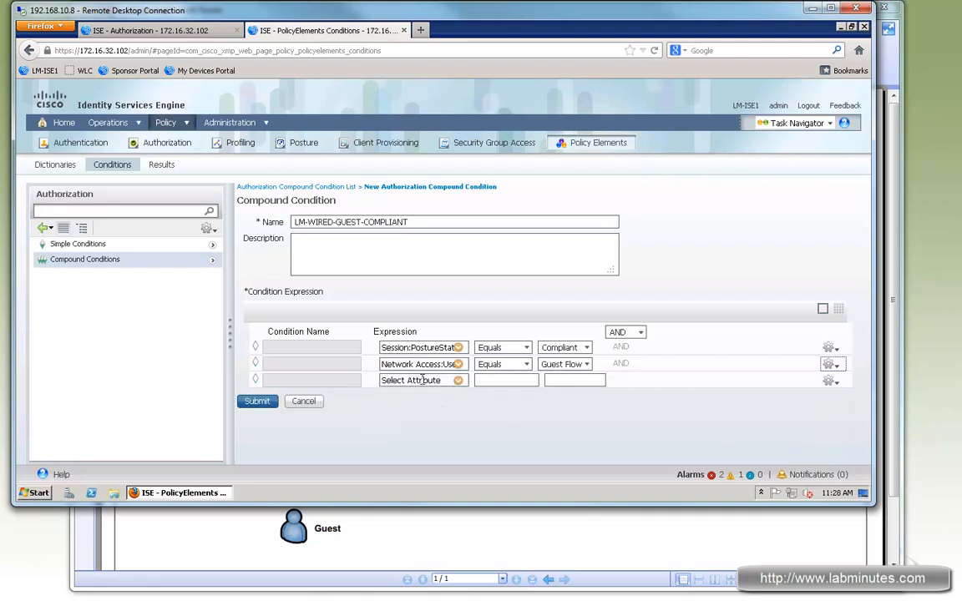
left_click(459, 381)
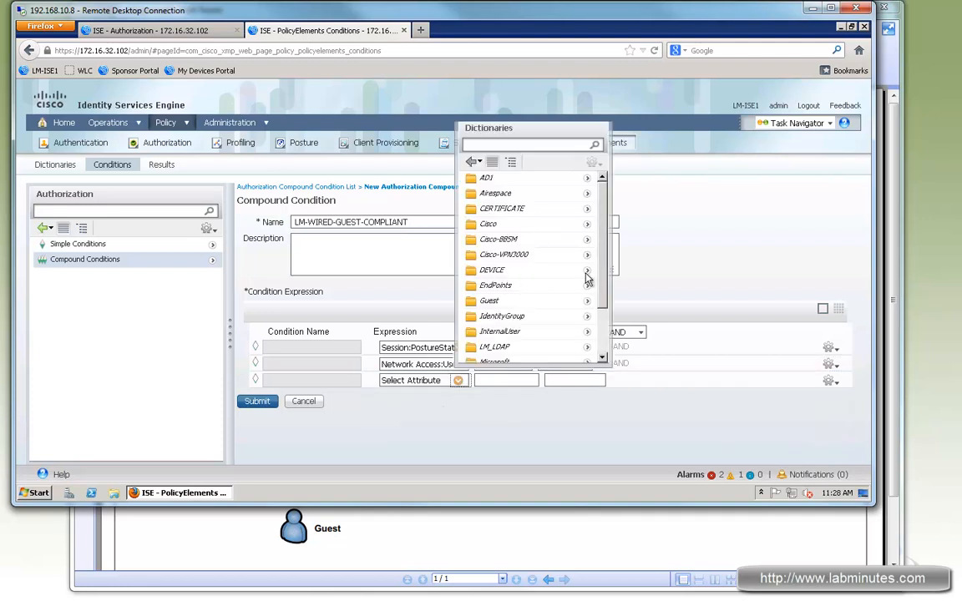
left_click(587, 272)
left_click(511, 183)
left_click(588, 380)
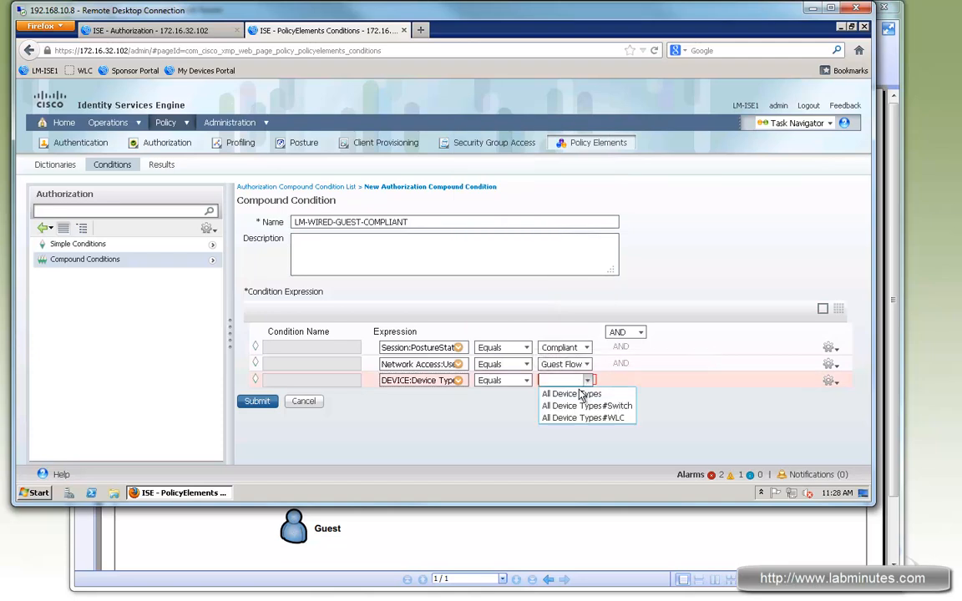
left_click(613, 407)
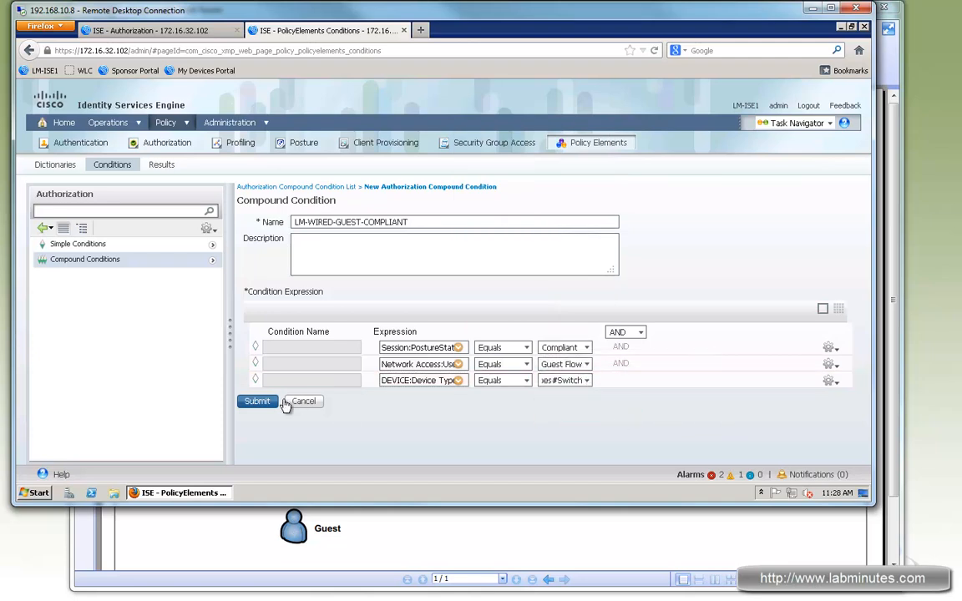
left_click(254, 401)
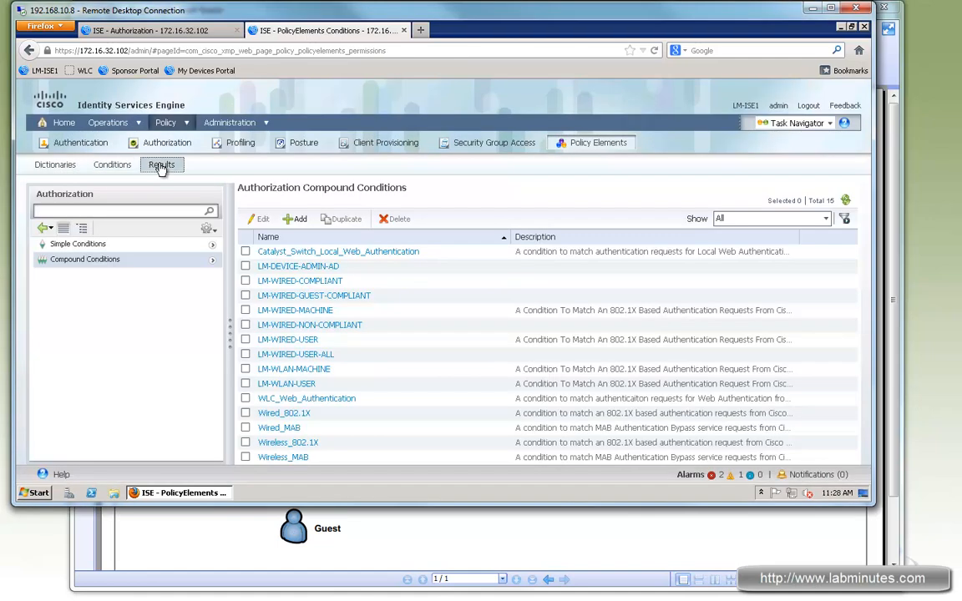
Open the LM-ISE-CLAM downloadable ACL in the authorization results and review its DNS, ISE host and external subnet permit entries.
left_click(161, 164)
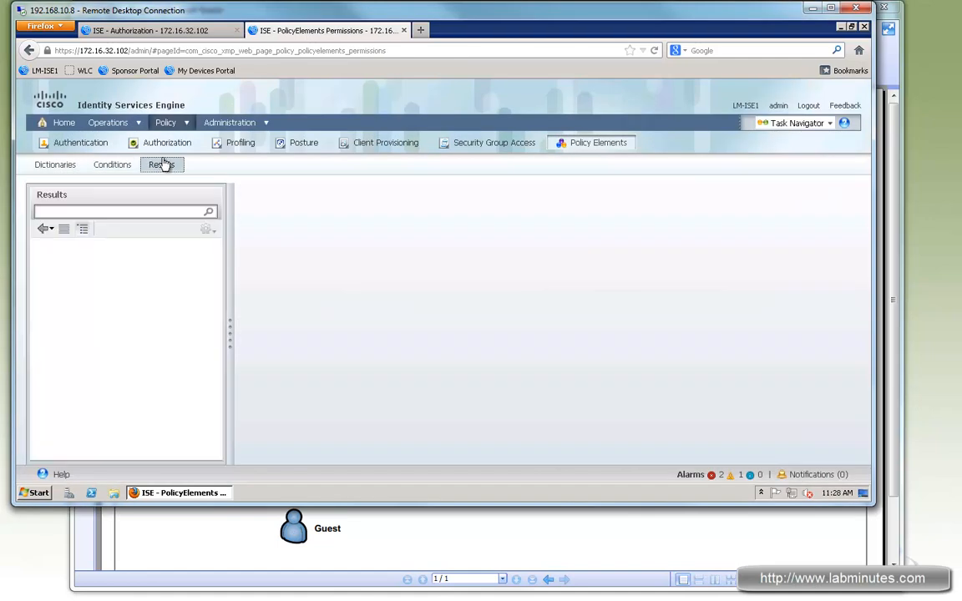
left_click(38, 259)
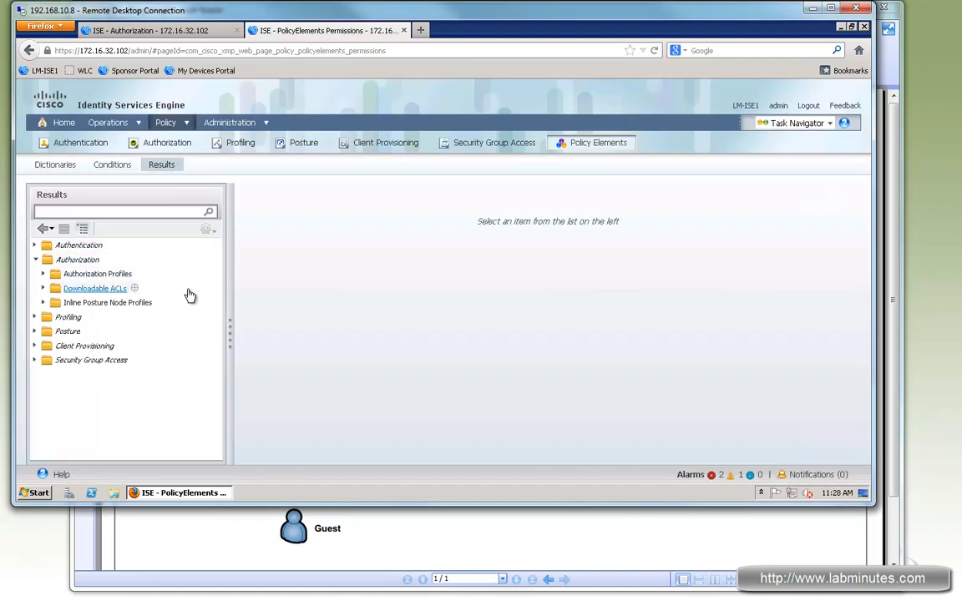
left_click(43, 288)
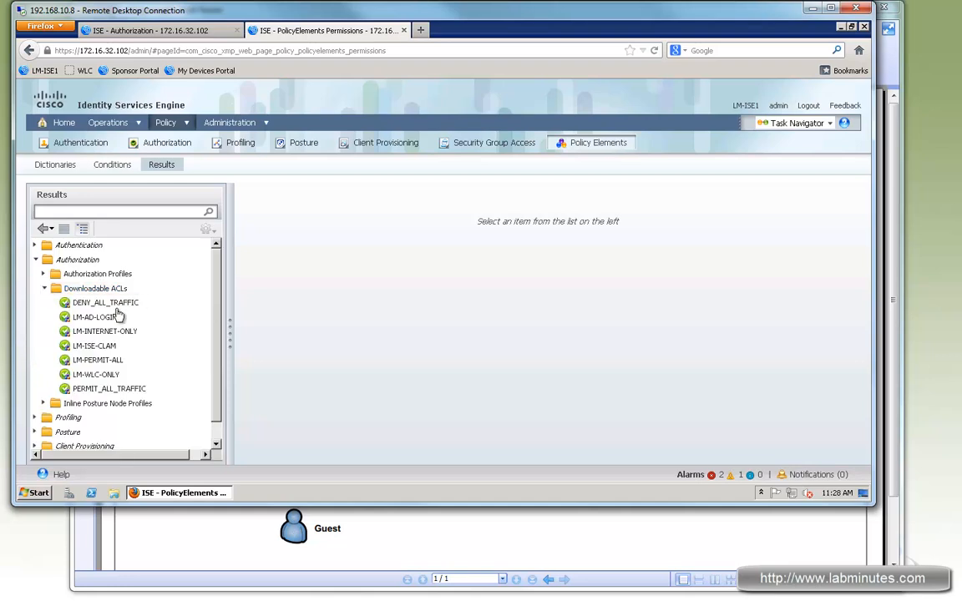
left_click(93, 346)
left_click_drag(352, 289, 435, 289)
left_click(459, 306)
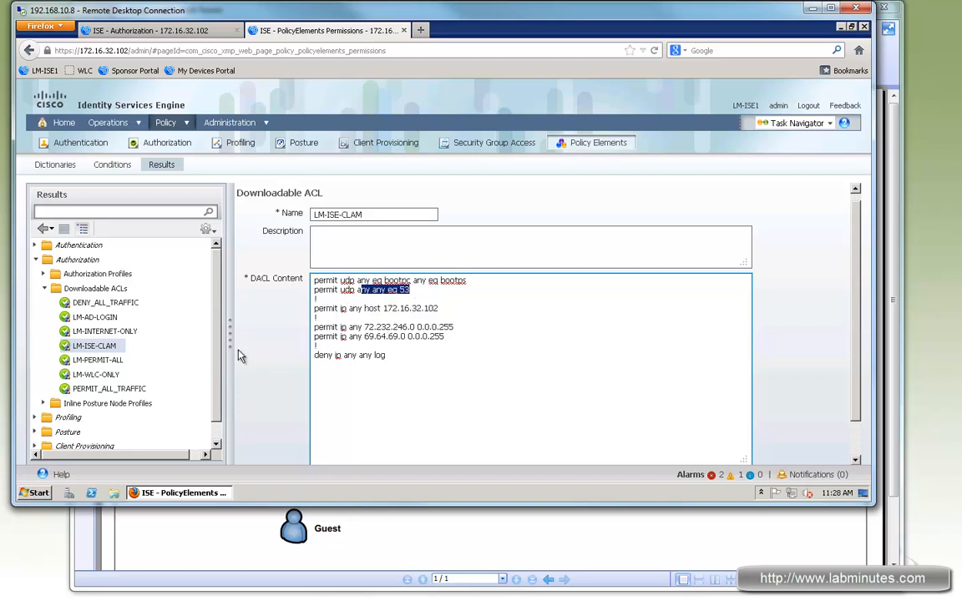
left_click_drag(341, 326, 456, 340)
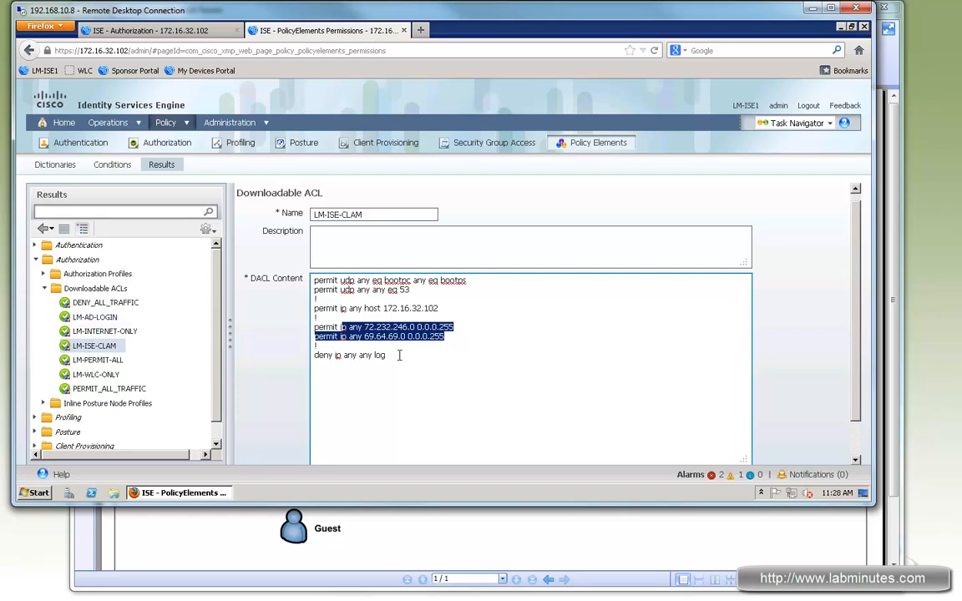
Open the LM-INTERNET-ONLY downloadable ACL and review its private network deny entries and the permit entries above them.
left_click(116, 331)
left_click_drag(453, 343, 361, 317)
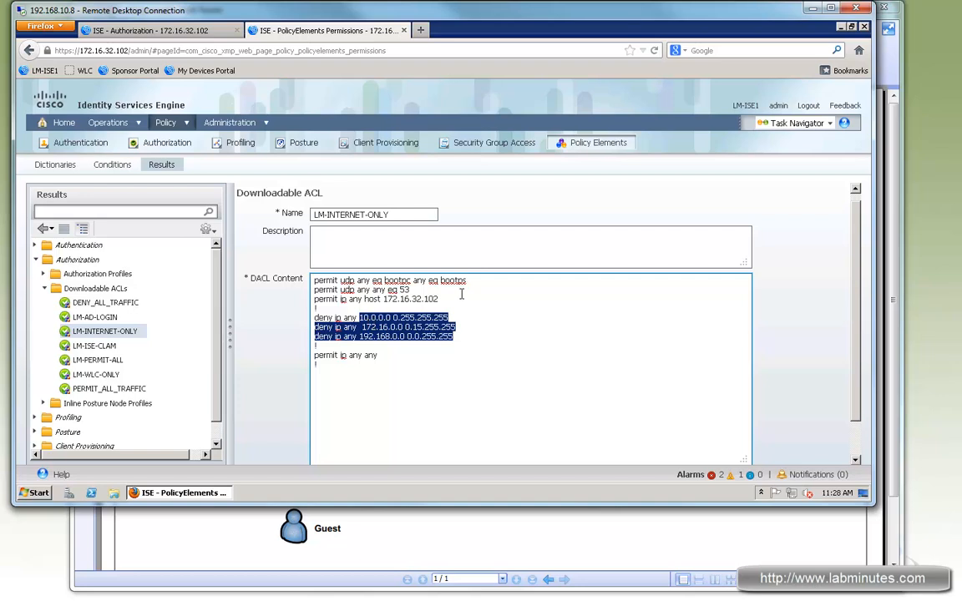
left_click_drag(438, 298, 360, 282)
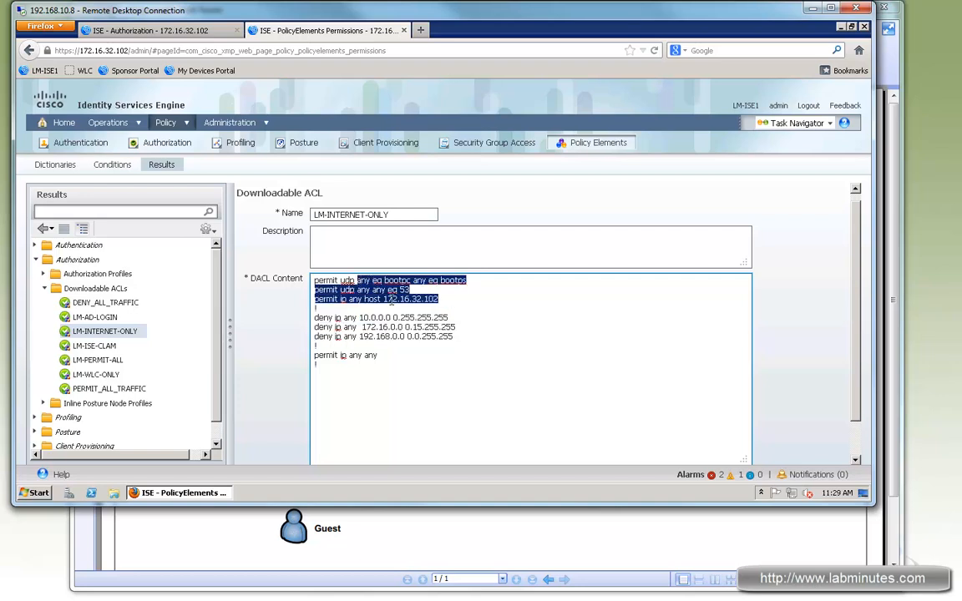
Start a new authorization profile named LM-WIRED-GUEST-COMPLIANT and assign it the LM-INTERNET-ONLY DACL.
left_click(98, 274)
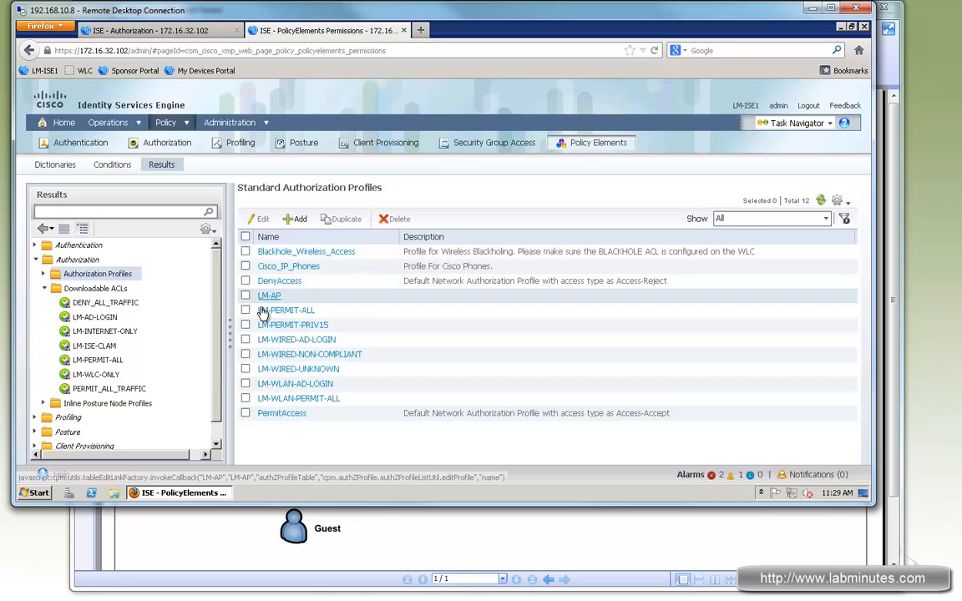
left_click(297, 219)
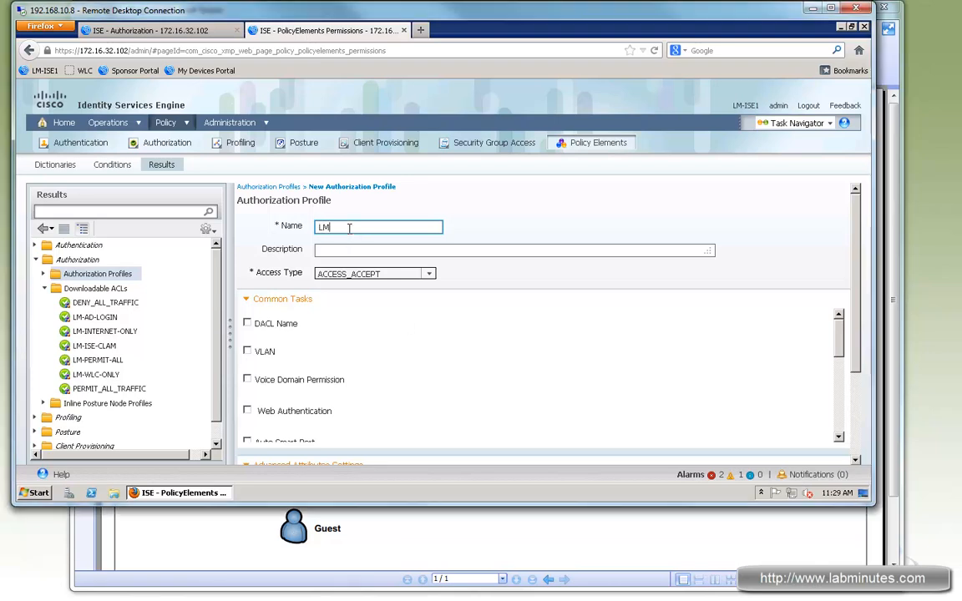
type("LM-WIRED-GUEST-COMPLIAN")
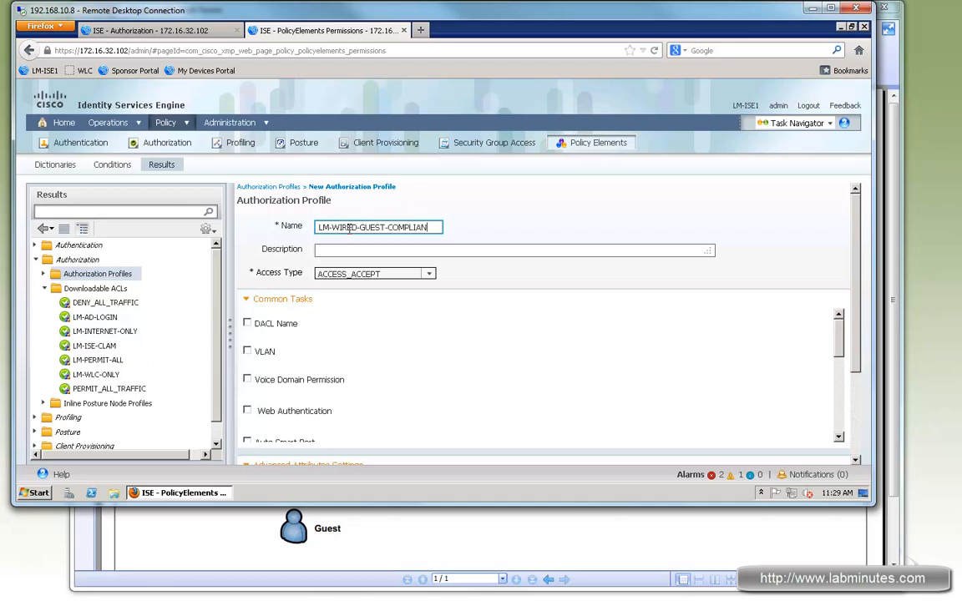
left_click(247, 322)
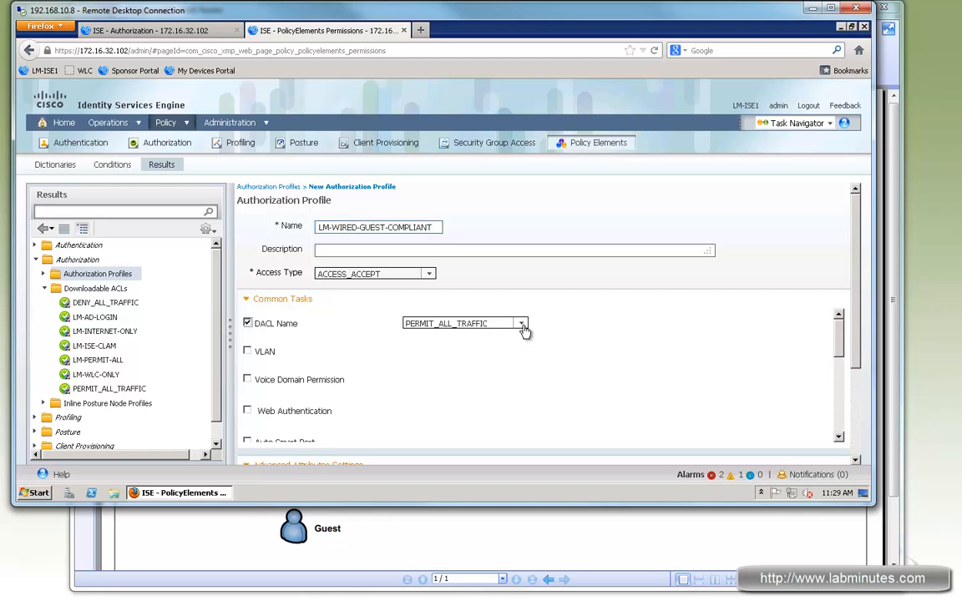
left_click(522, 323)
left_click(441, 401)
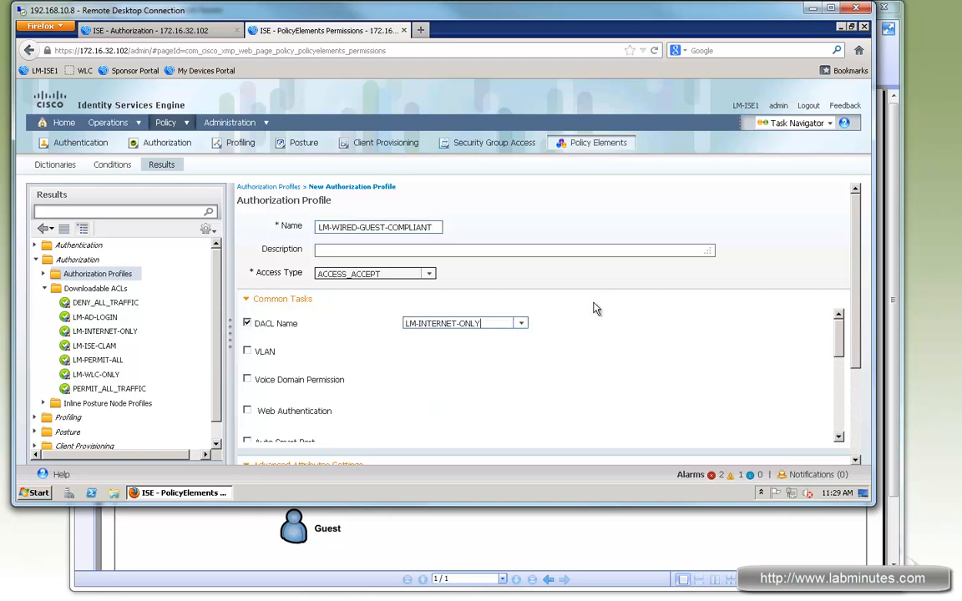
Look through the profile's common tasks and check the DACL and VLAN for compliant guests in the Foxit Reader network diagram.
scroll(517, 401, "down", 5)
scroll(589, 400, "up", 5)
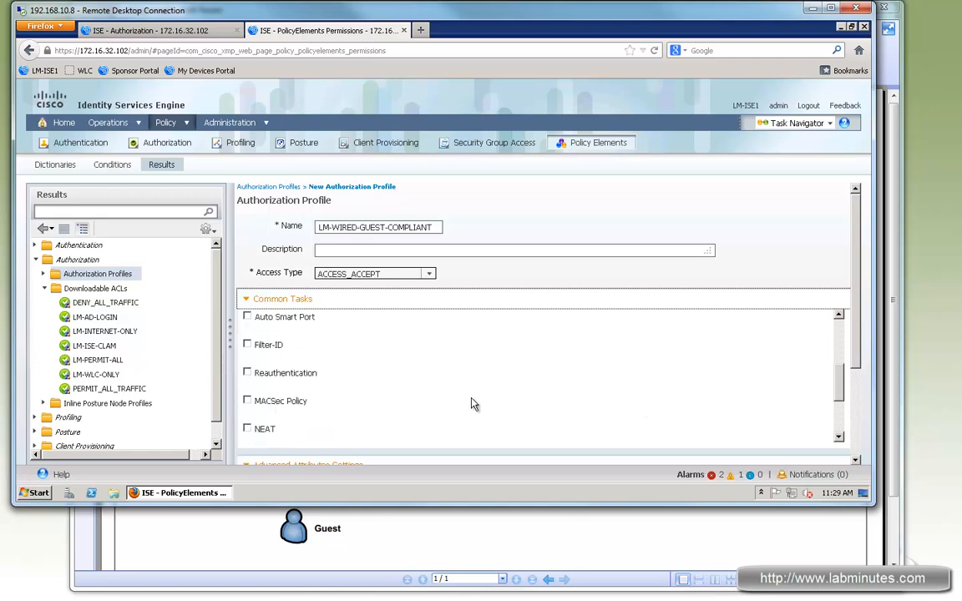
scroll(451, 405, "up", 1)
left_click(7, 494)
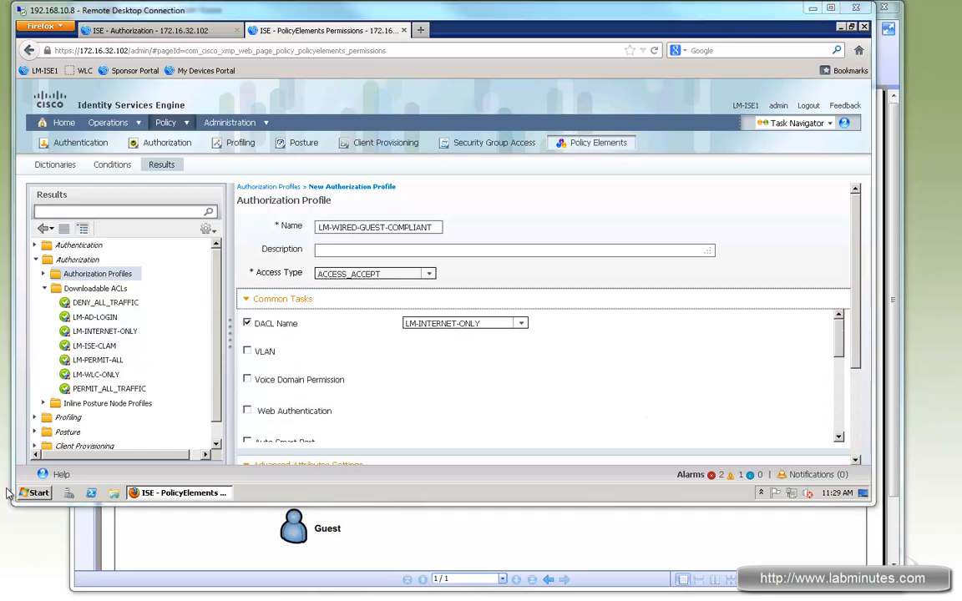
left_click(244, 318)
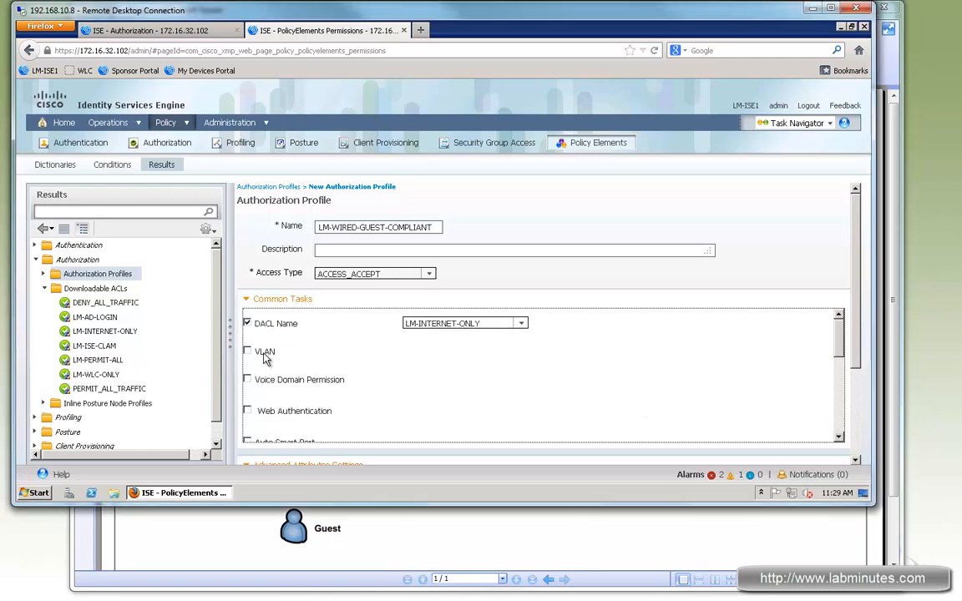
left_click(349, 514)
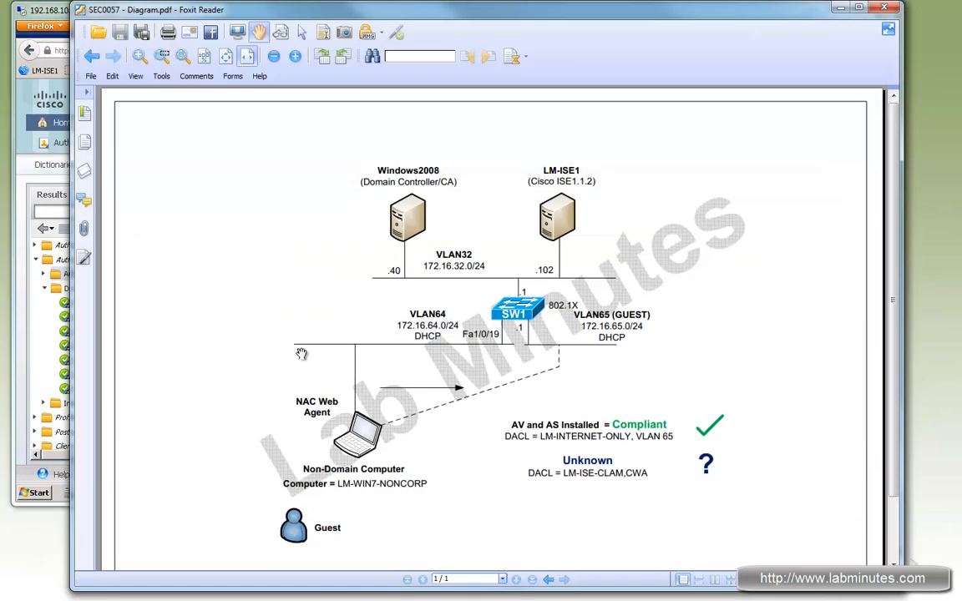
left_click(57, 15)
Enable VLAN assignment in the profile with the VLAN name GUEST, and submit the authorization profile.
left_click(247, 351)
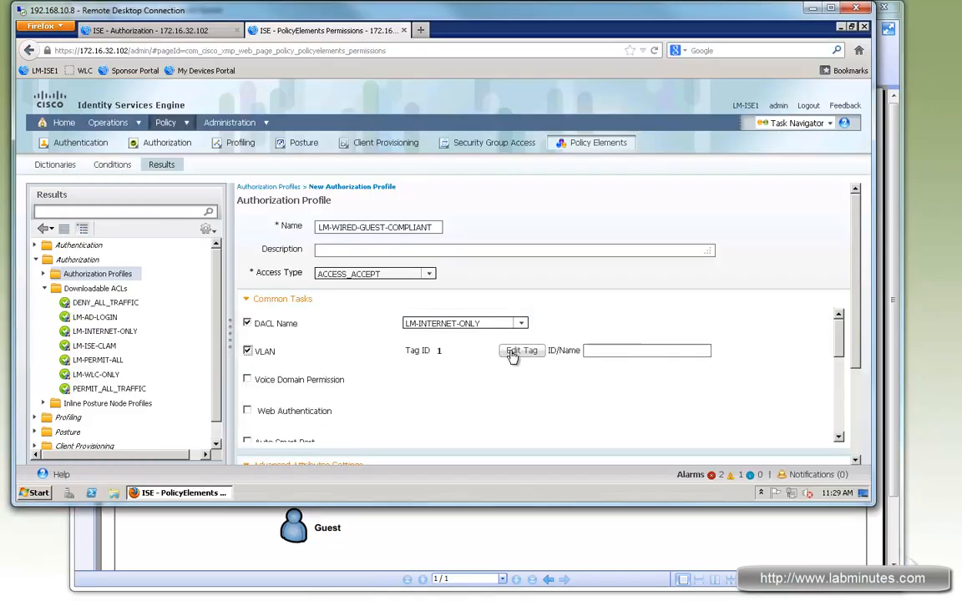
left_click(602, 352)
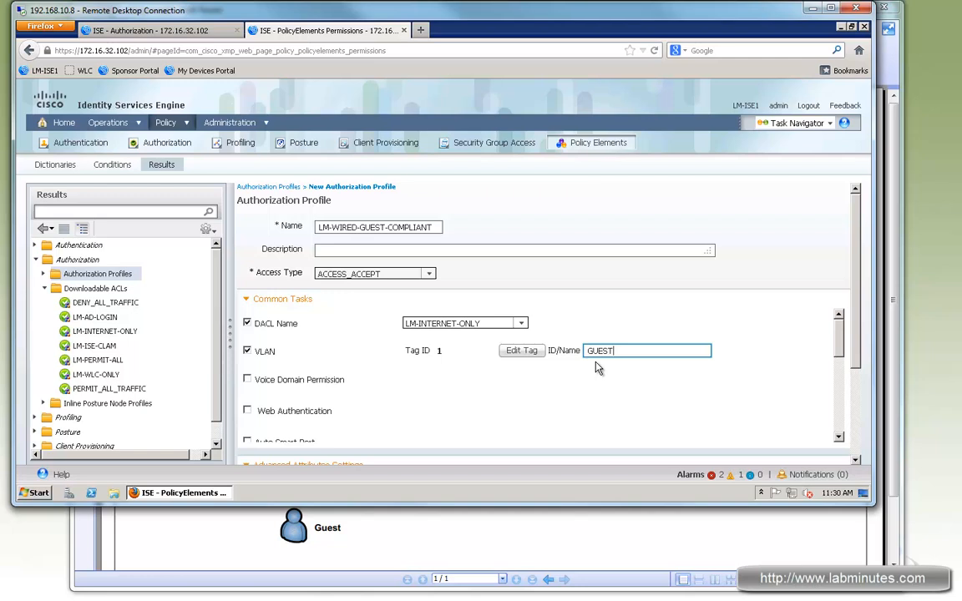
double_click(599, 350)
left_click(576, 353)
left_click_drag(598, 352, 801, 354)
left_click(800, 354)
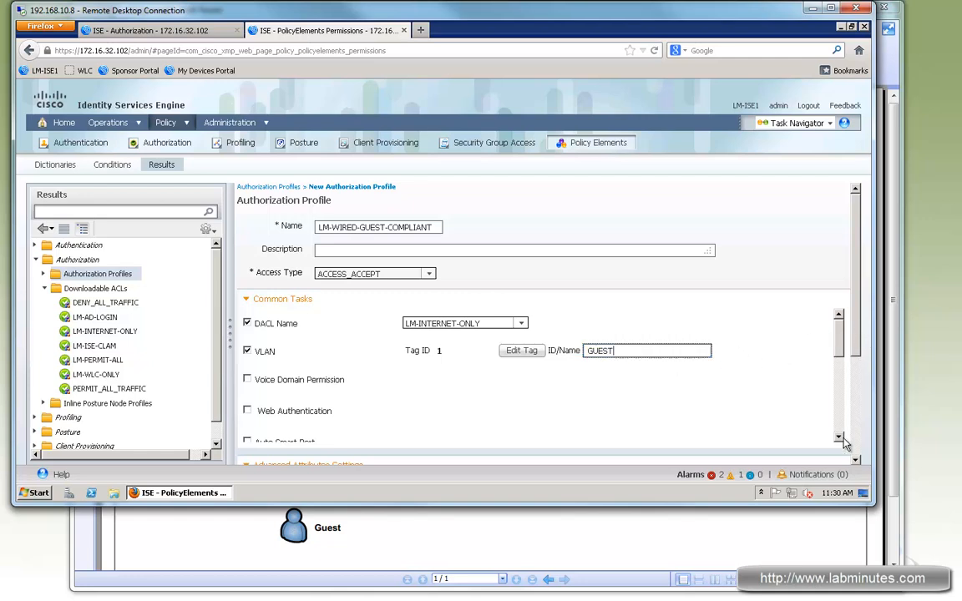
scroll(841, 433, "down", 4)
left_click(255, 459)
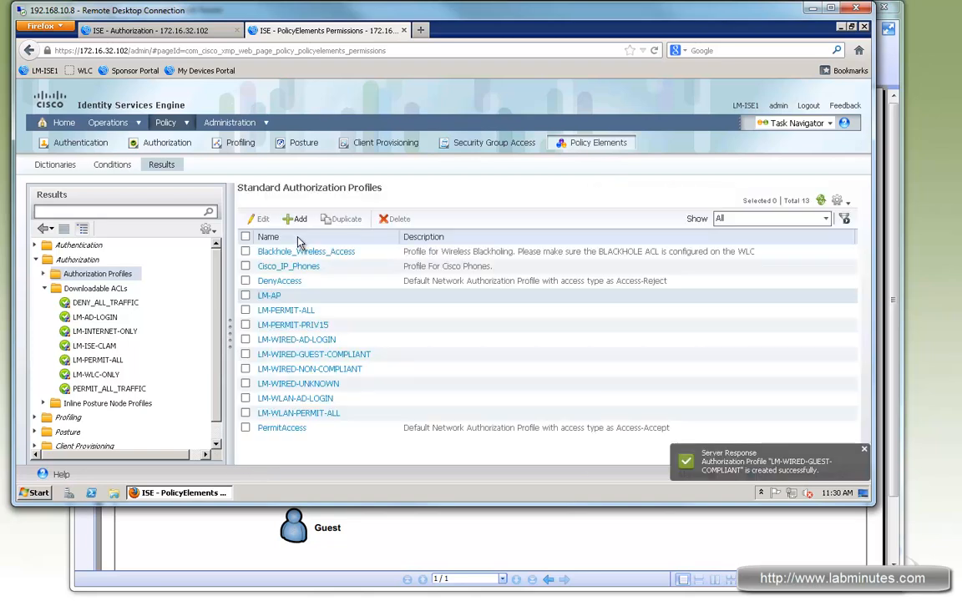
Start a new authorization profile named LM-WIRED-CWA with the LM-ISE-CLAM DACL and enable centralized web authentication.
left_click(296, 219)
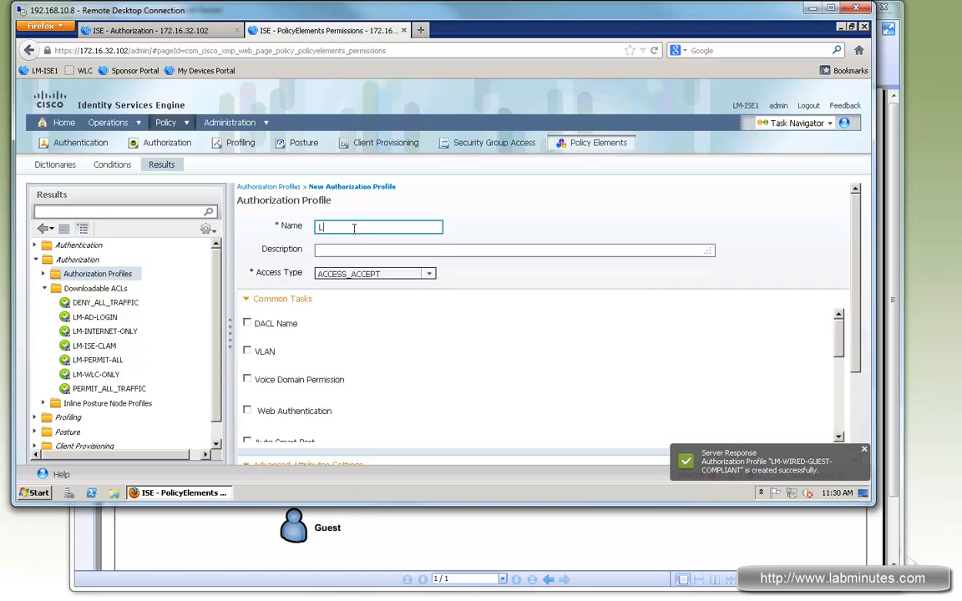
type("LM-")
type("Q")
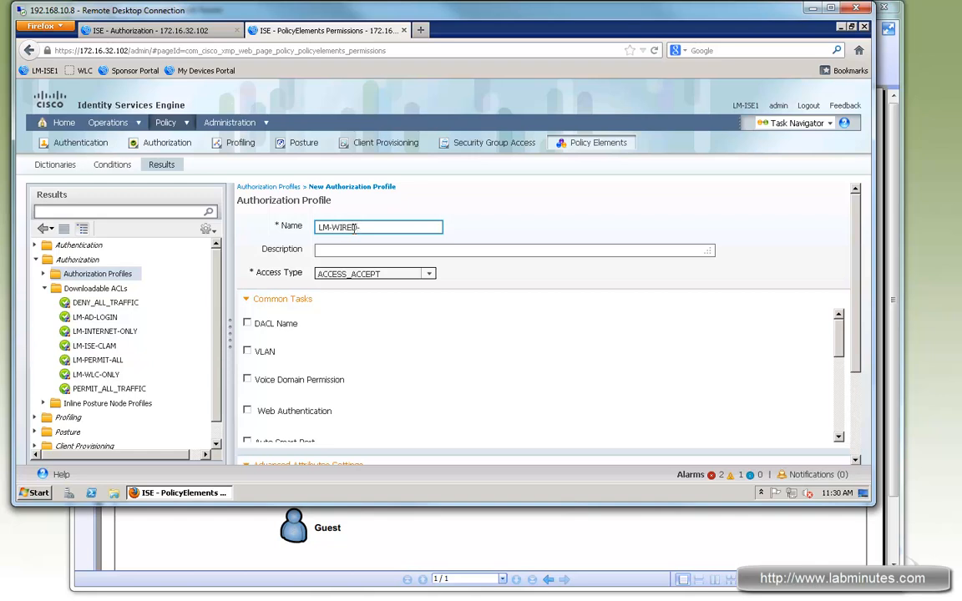
left_click(317, 331)
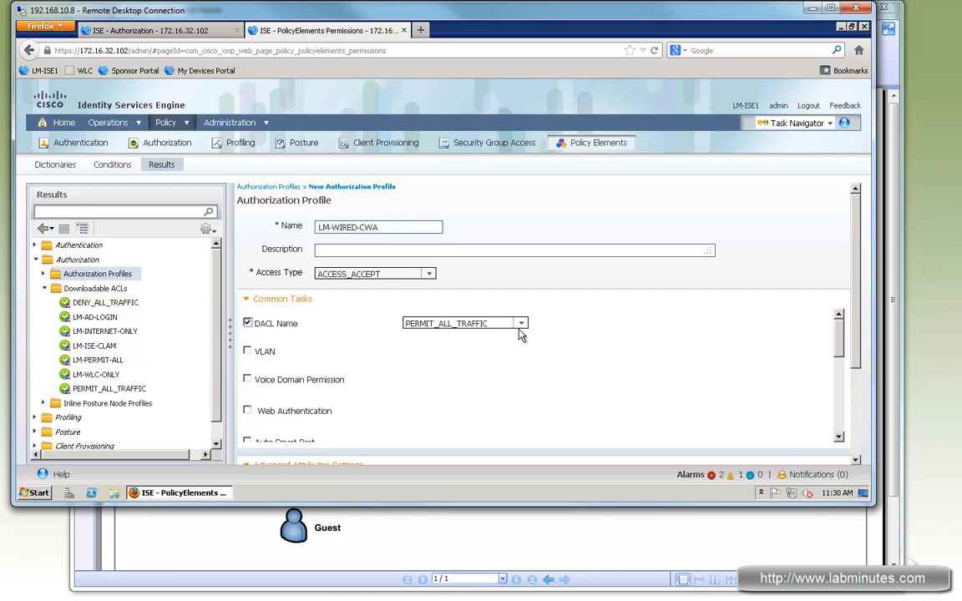
left_click(516, 325)
left_click(443, 390)
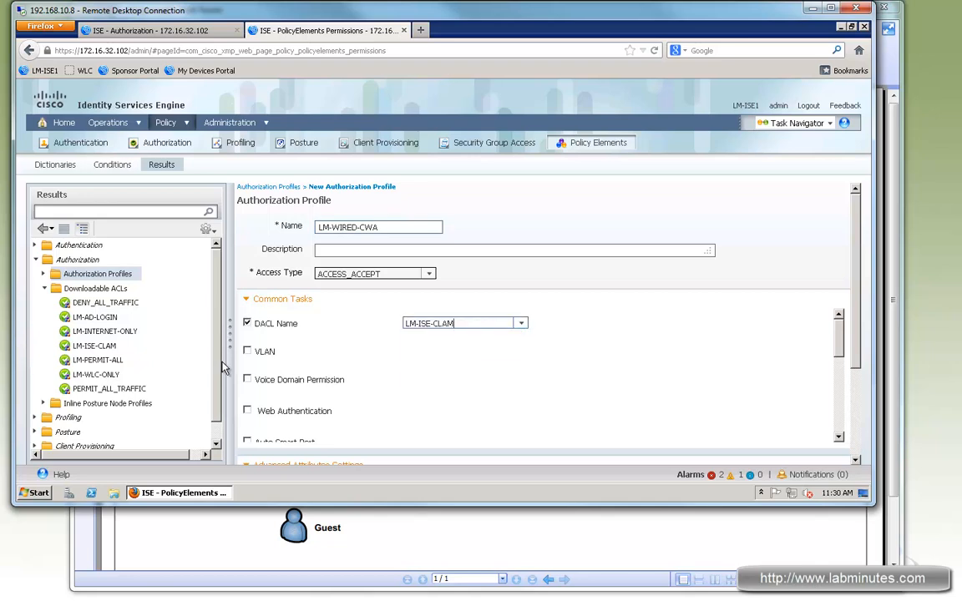
left_click(293, 410)
left_click(515, 412)
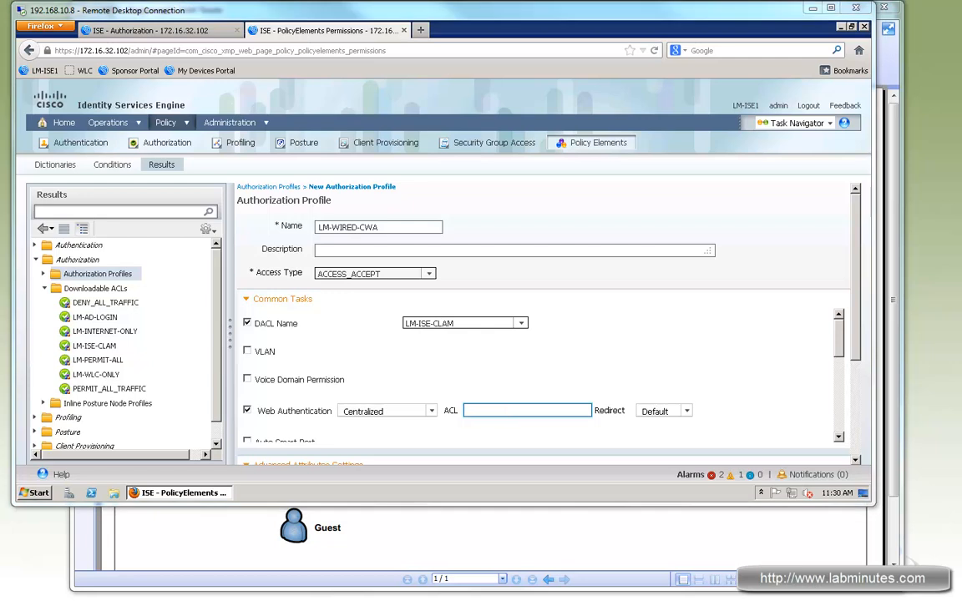
Switch to SecureCRT, list the access lists on SW1 and locate the ACL_REDIRECT_CLAM redirect ACL for the profile.
key("alt+Tab")
type("sh acces-l")
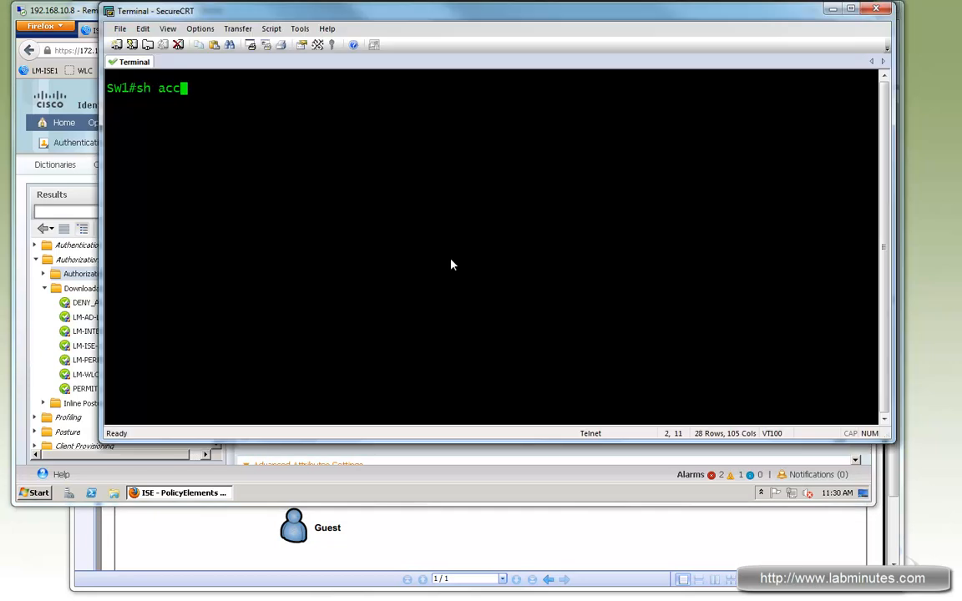
key("Return")
type("sh access-l")
key("Return")
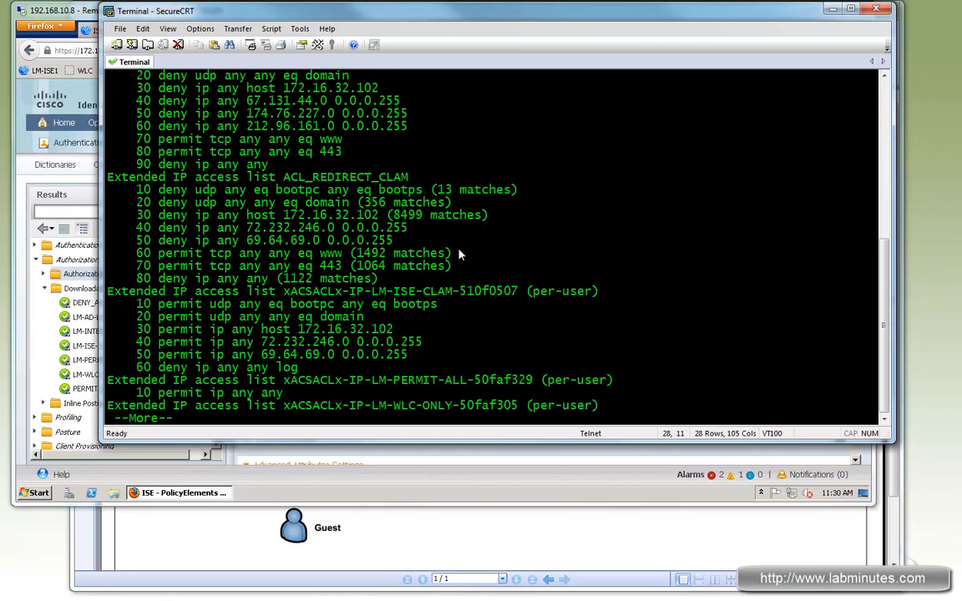
double_click(338, 179)
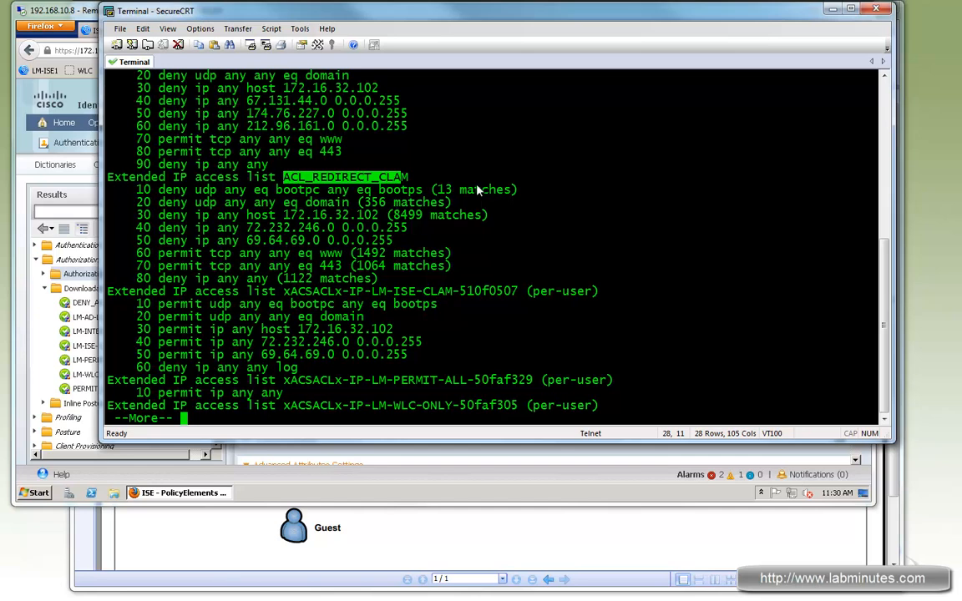
left_click(375, 447)
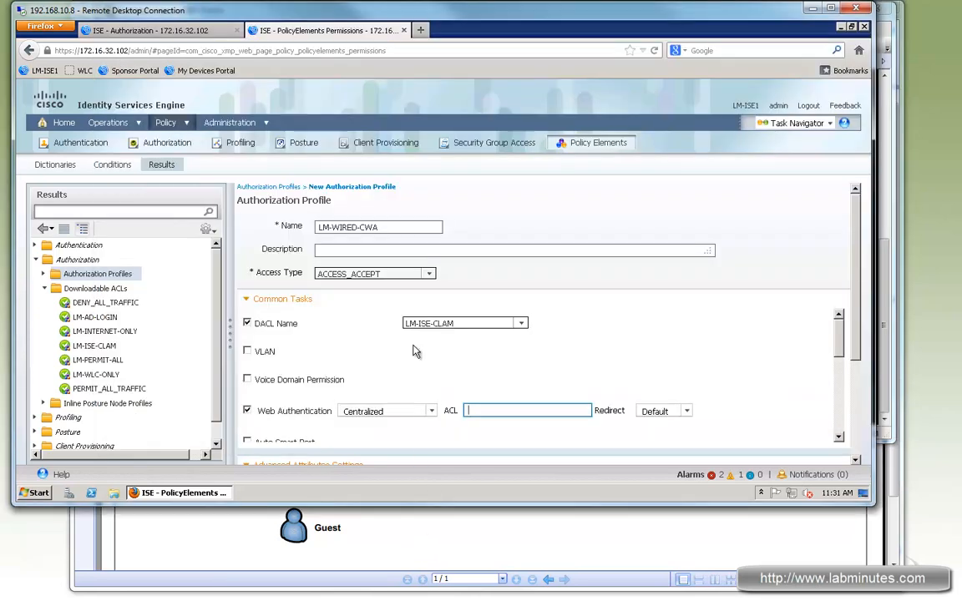
left_click(507, 410)
Return to the SecureCRT output and review the deny entries of ACL_REDIRECT_CLAM, from DHCP and DNS through the host and network entries.
left_click(885, 294)
left_click(354, 279)
left_click_drag(195, 188, 347, 244)
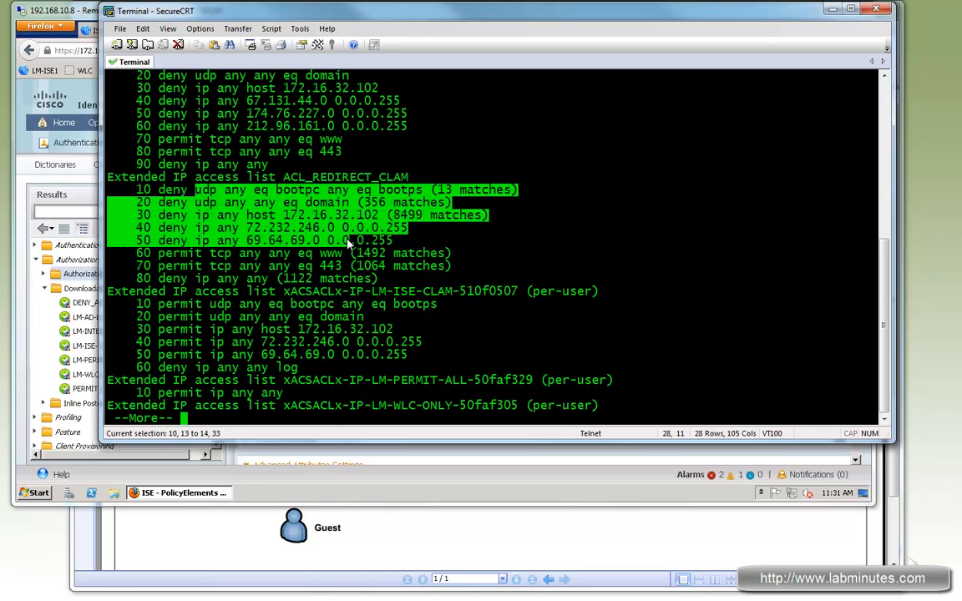
left_click(278, 195)
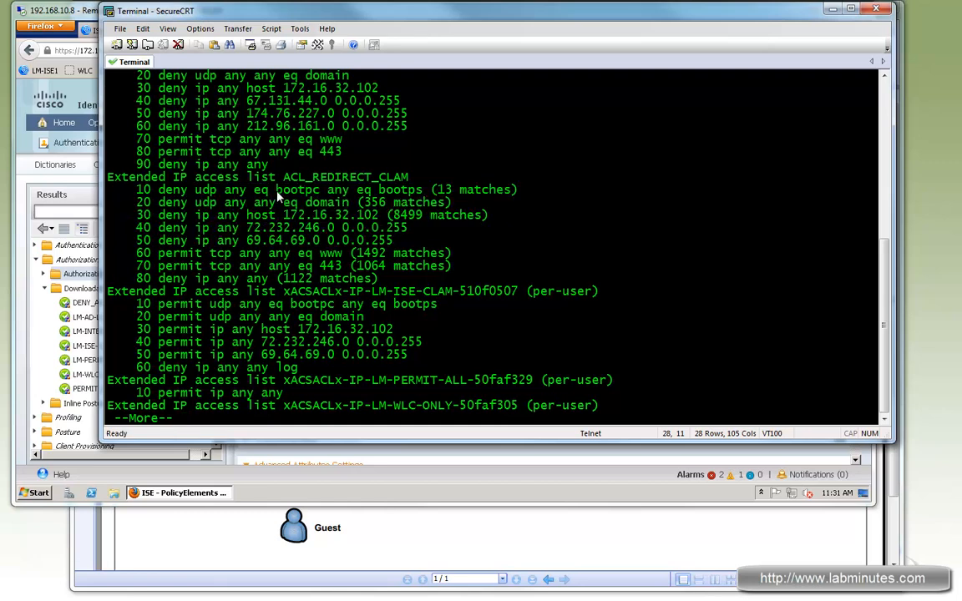
left_click_drag(217, 191, 388, 194)
left_click_drag(245, 190, 317, 215)
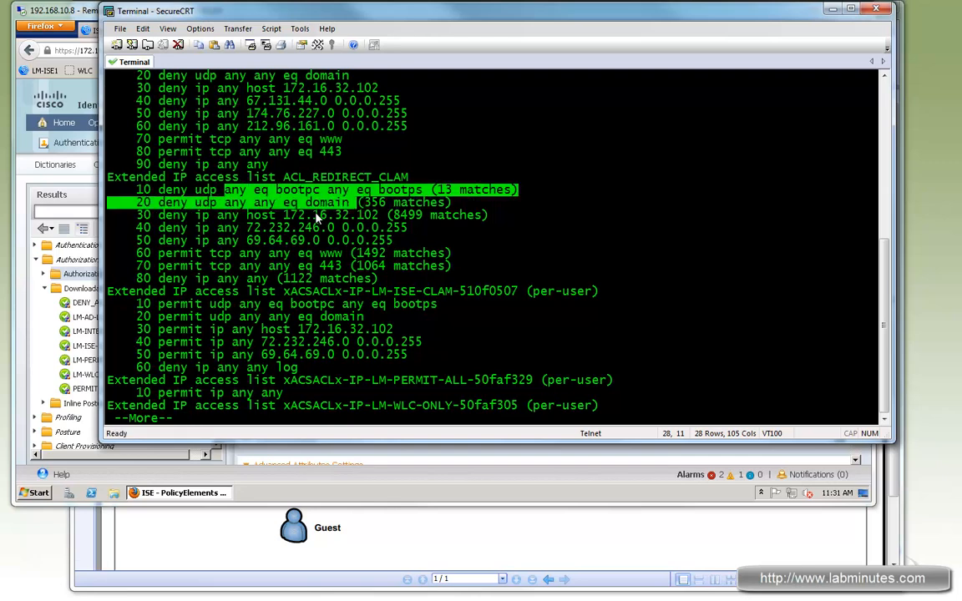
left_click_drag(219, 215, 370, 215)
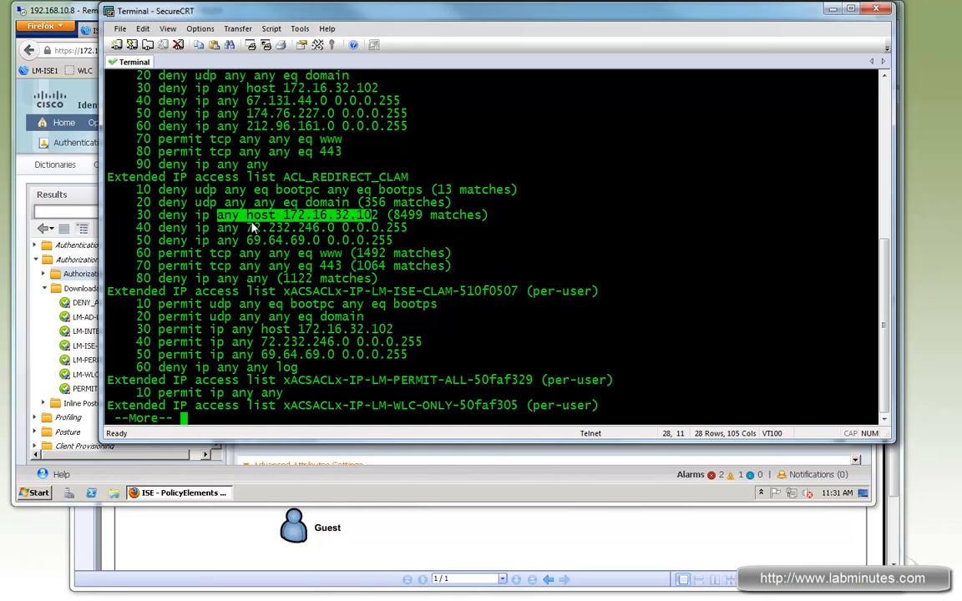
left_click_drag(226, 229, 357, 241)
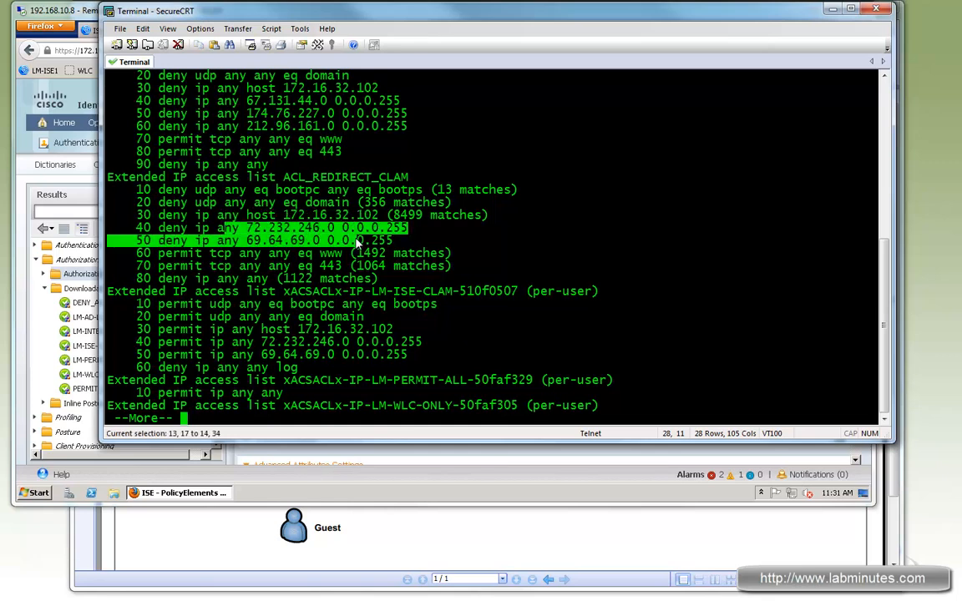
left_click_drag(233, 228, 318, 241)
Copy the name ACL_REDIRECT_CLAM from the switch output into the LM-WIRED-CWA profile's web authentication ACL, and submit the profile.
left_click_drag(413, 178, 309, 178)
left_click(336, 183)
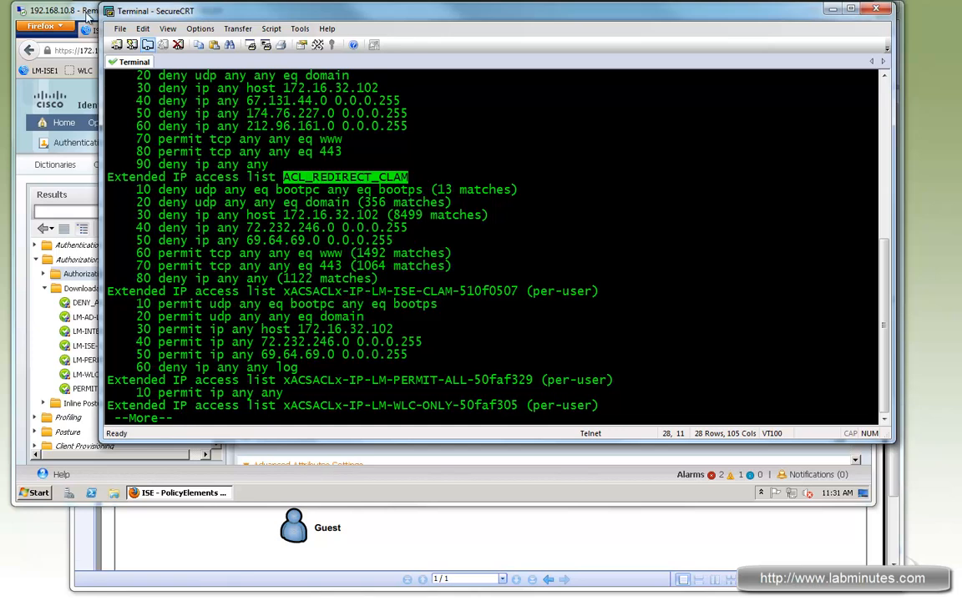
key("alt+Tab")
left_click(510, 410)
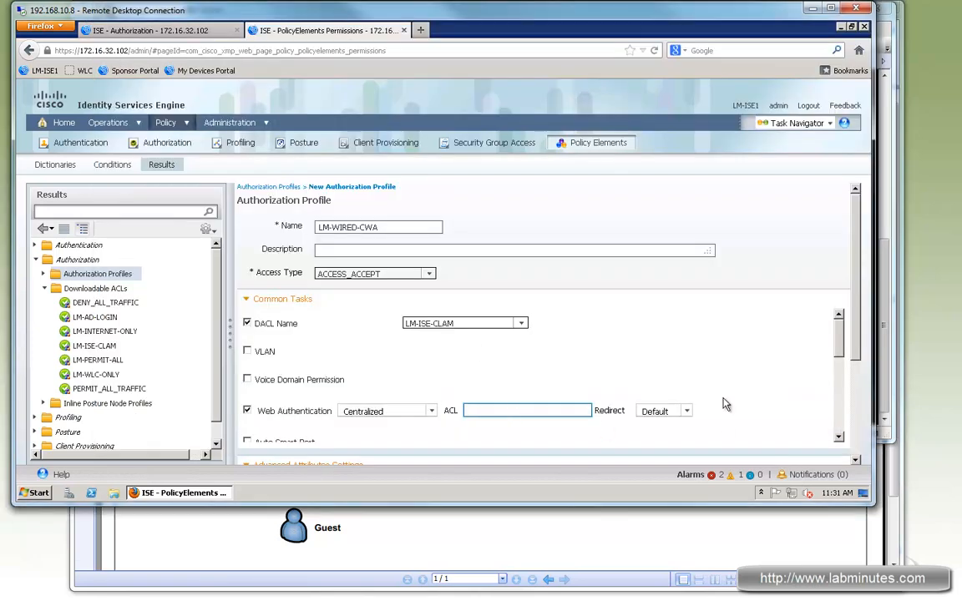
key("ctrl+v")
left_click(620, 410)
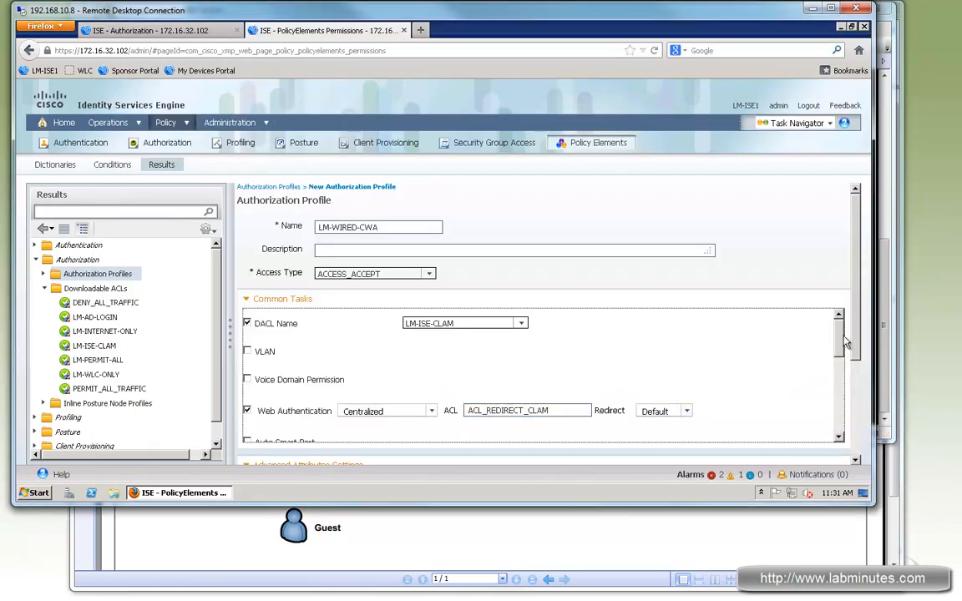
scroll(858, 357, "down", 1)
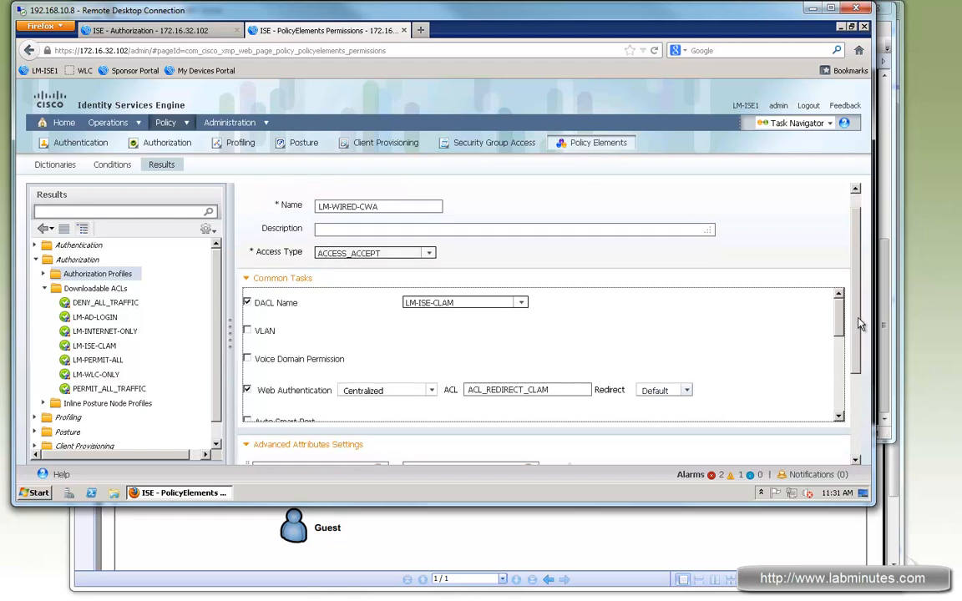
scroll(861, 411, "down", 3)
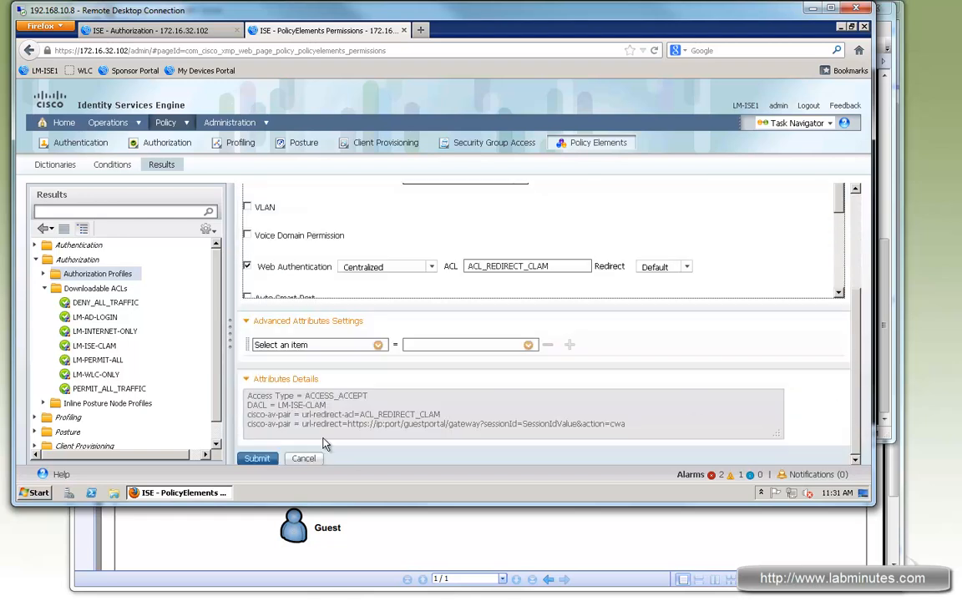
left_click(258, 459)
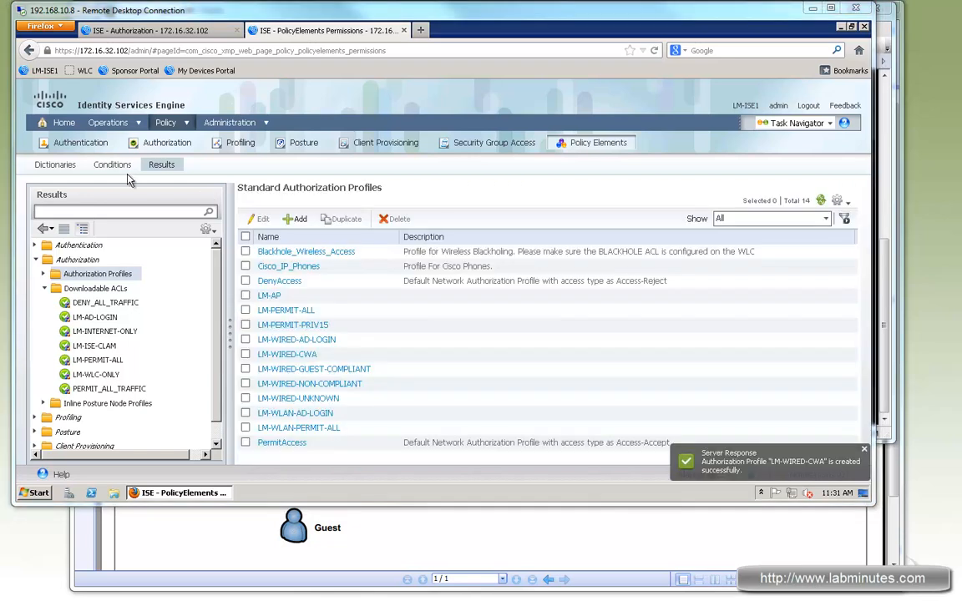
Insert a new authorization policy rule named LM-WIRED-GUEST-COMPLIANT directly below the LM-WIRED-COMPLIANT rule.
left_click(172, 32)
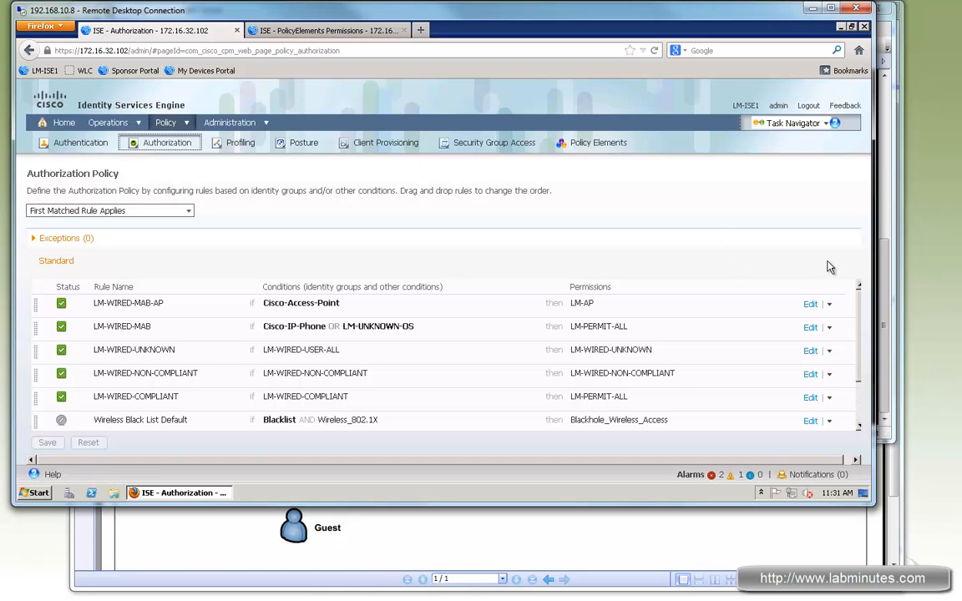
scroll(357, 314, "down", 1)
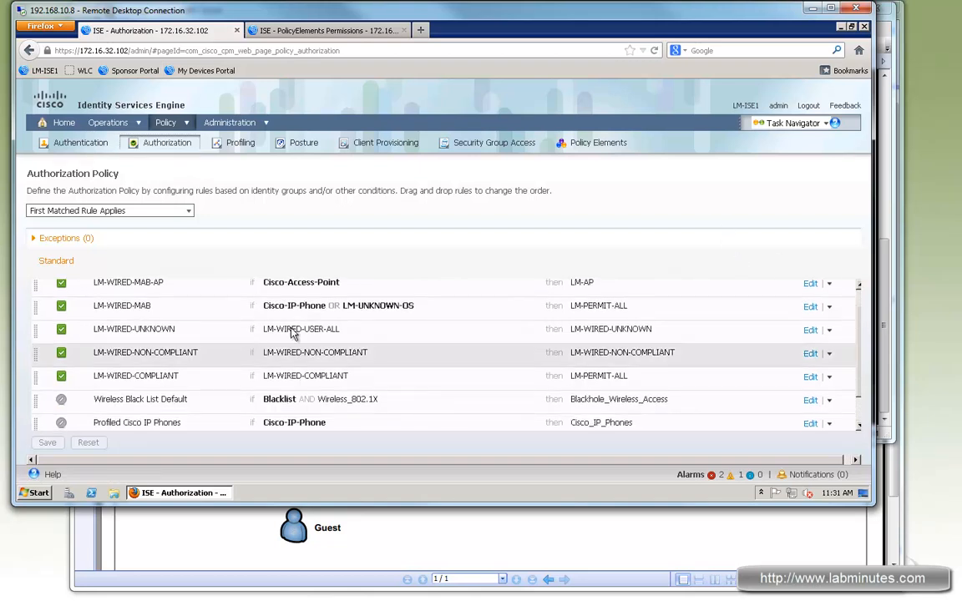
left_click(827, 382)
left_click(828, 378)
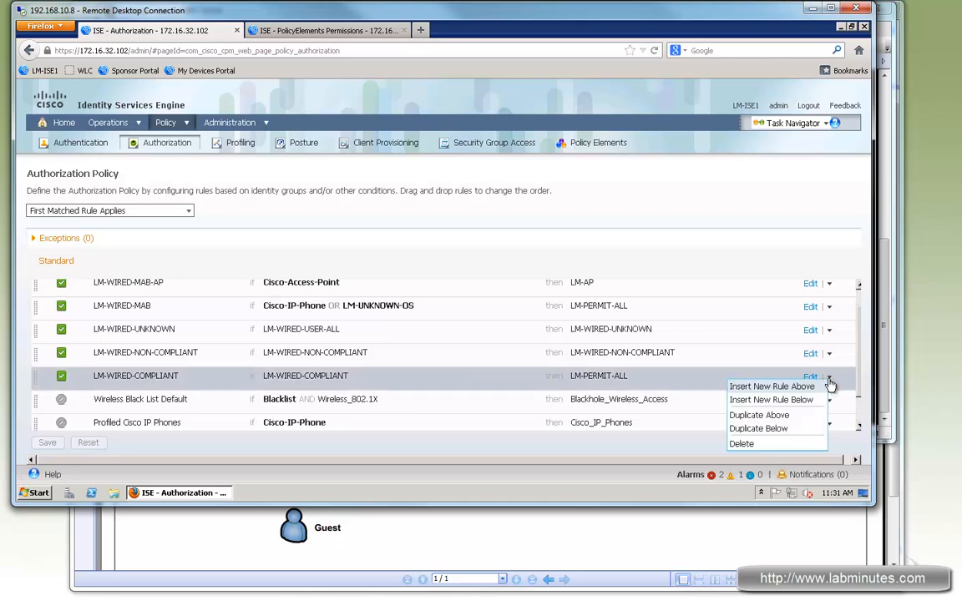
left_click(766, 398)
type("LM")
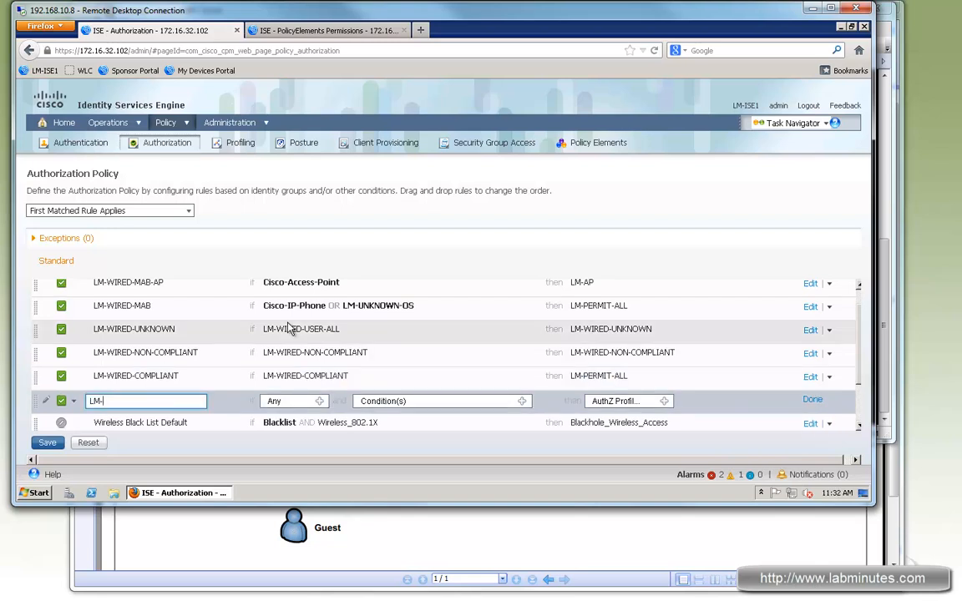
type("-WIRED-GEUS")
type("ST-COMPLIANT")
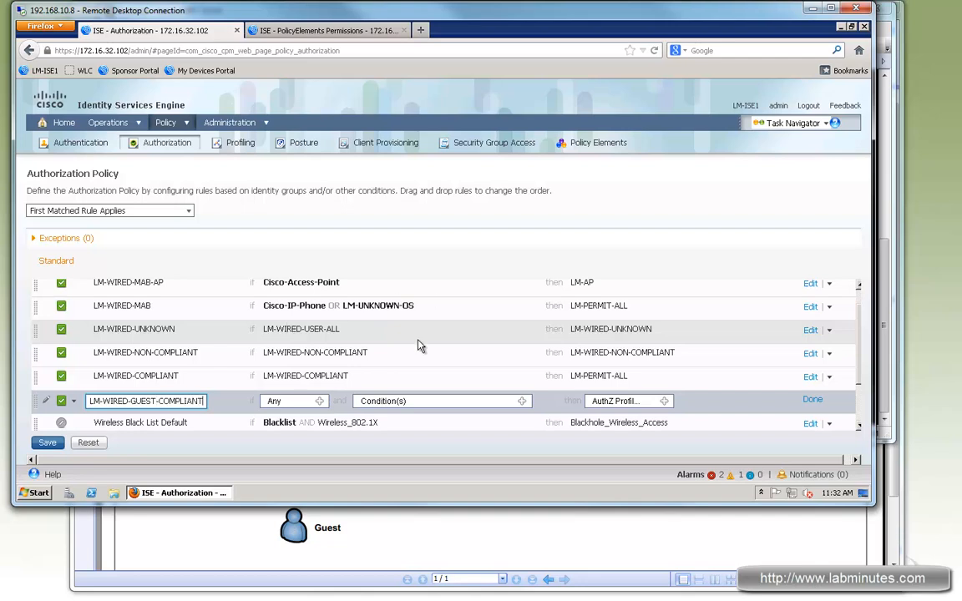
Add the existing compound condition LM-WIRED-GUEST-COMPLIANT from the library to the new guest rule.
left_click(522, 401)
left_click(526, 344)
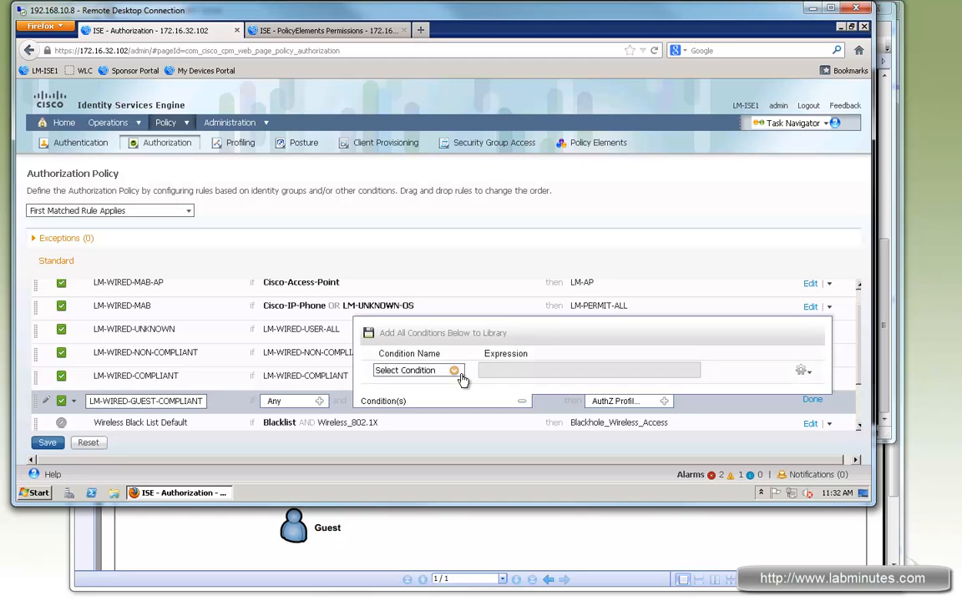
left_click(455, 372)
left_click(593, 185)
scroll(566, 345, "down", 2)
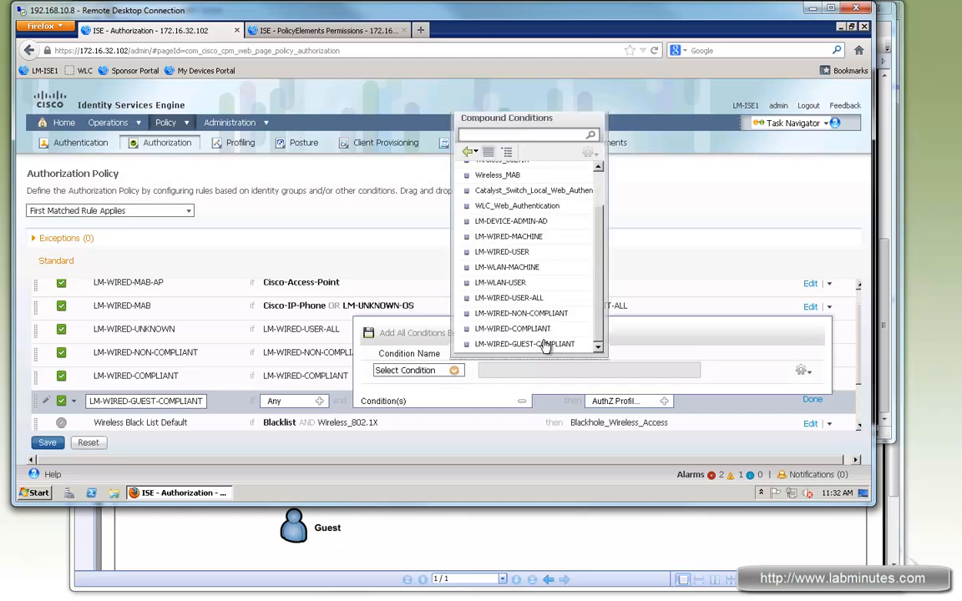
left_click(528, 341)
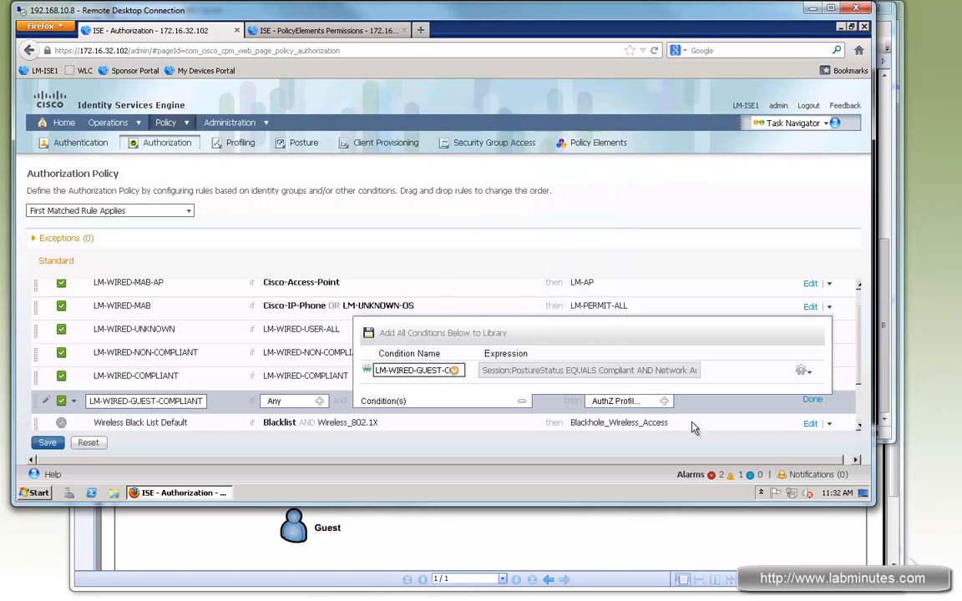
Assign the standard authorization profile LM-WIRED-GUEST-COMPLIANT to the guest rule and finish editing the rule.
left_click(611, 402)
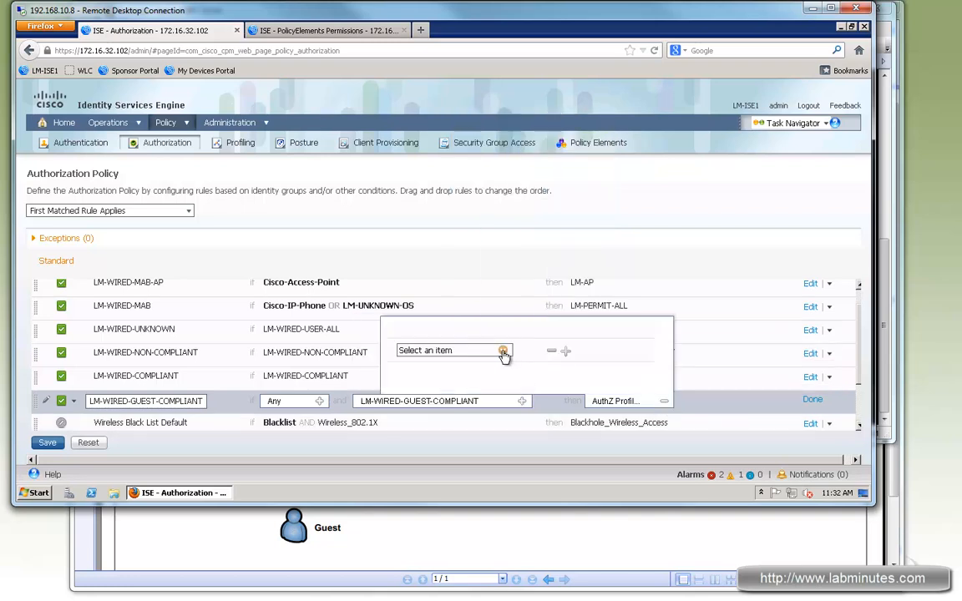
left_click(502, 352)
left_click(644, 180)
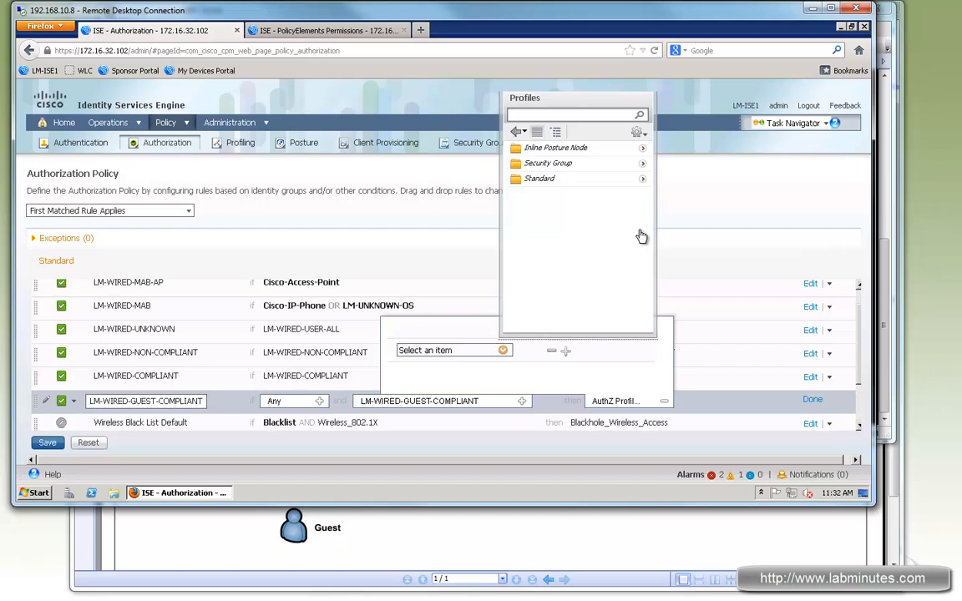
scroll(650, 316, "down", 1)
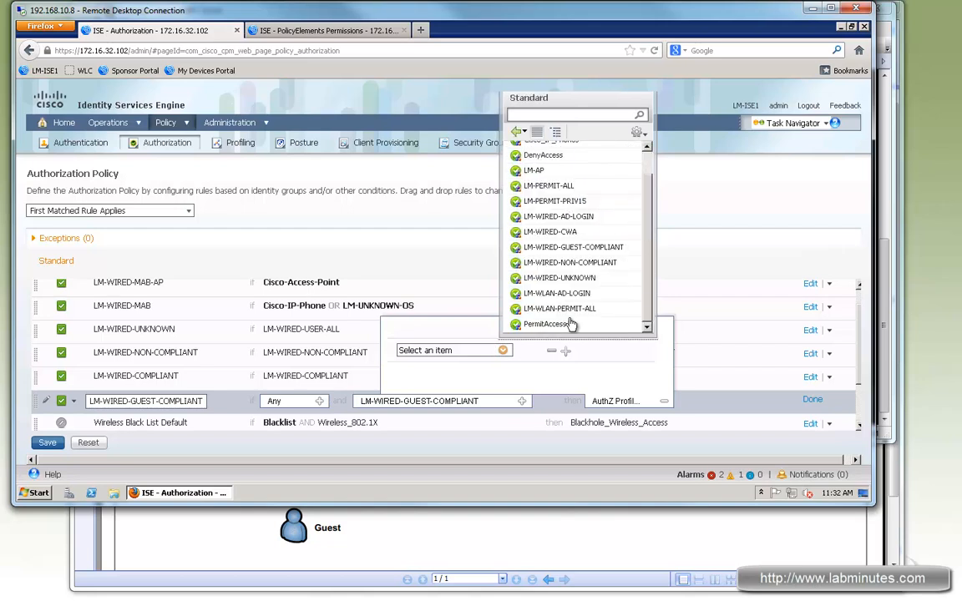
left_click(551, 250)
left_click(812, 400)
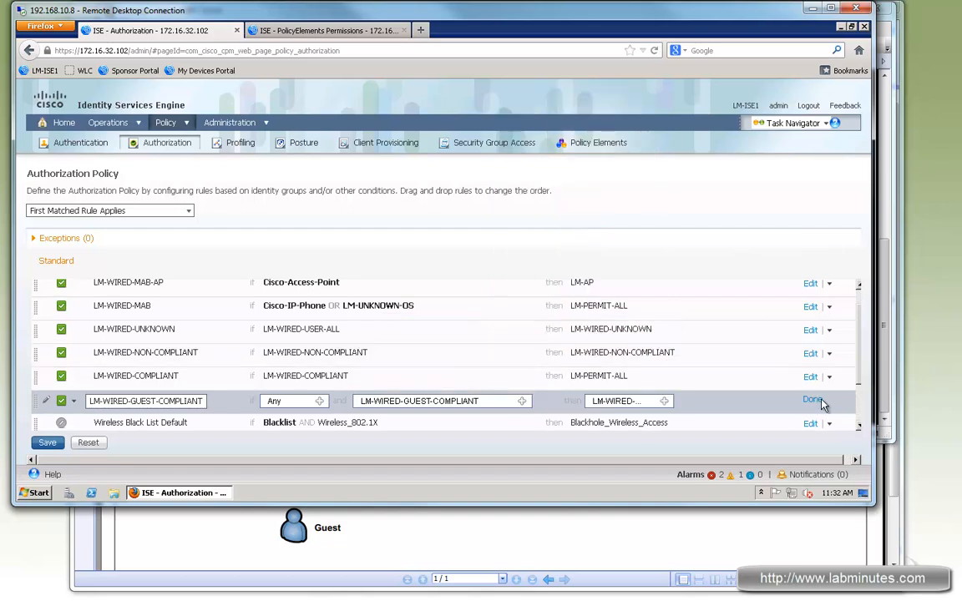
Insert a new authorization policy rule named LM-WIRED-CWA directly below the LM-WIRED-GUEST-COMPLIANT rule.
left_click(827, 401)
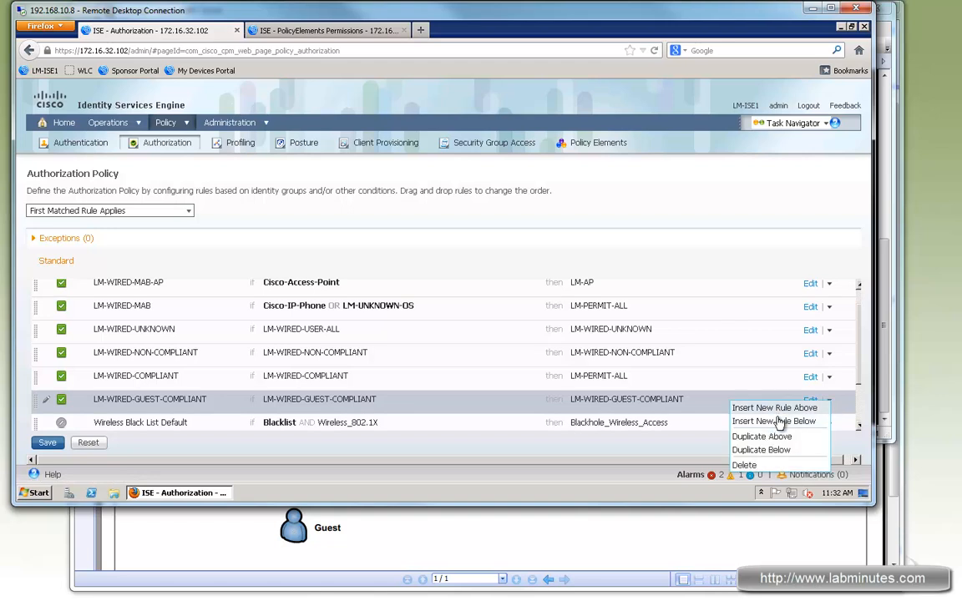
left_click(780, 421)
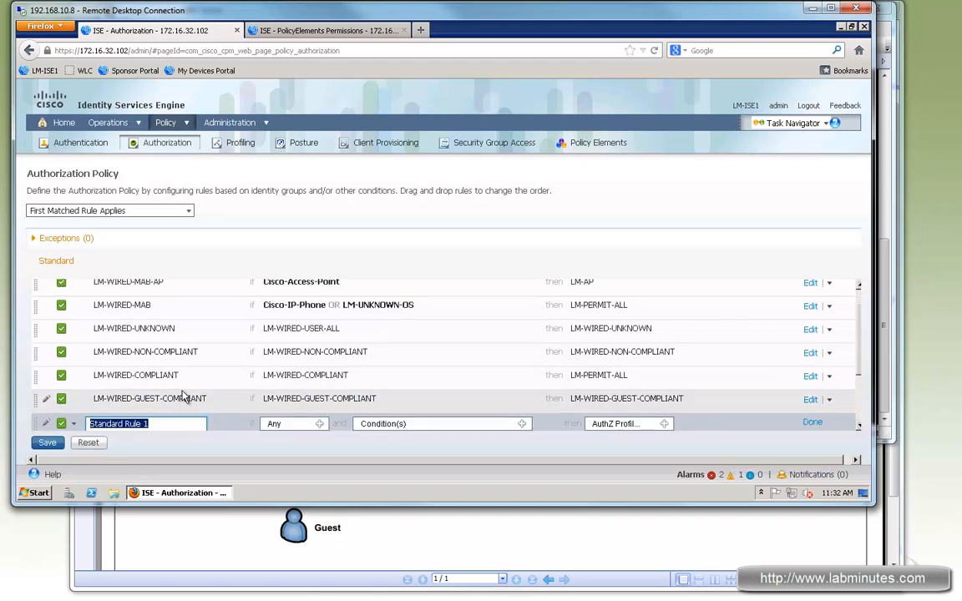
scroll(167, 376, "down", 2)
key("ctrl+a")
type("LM-")
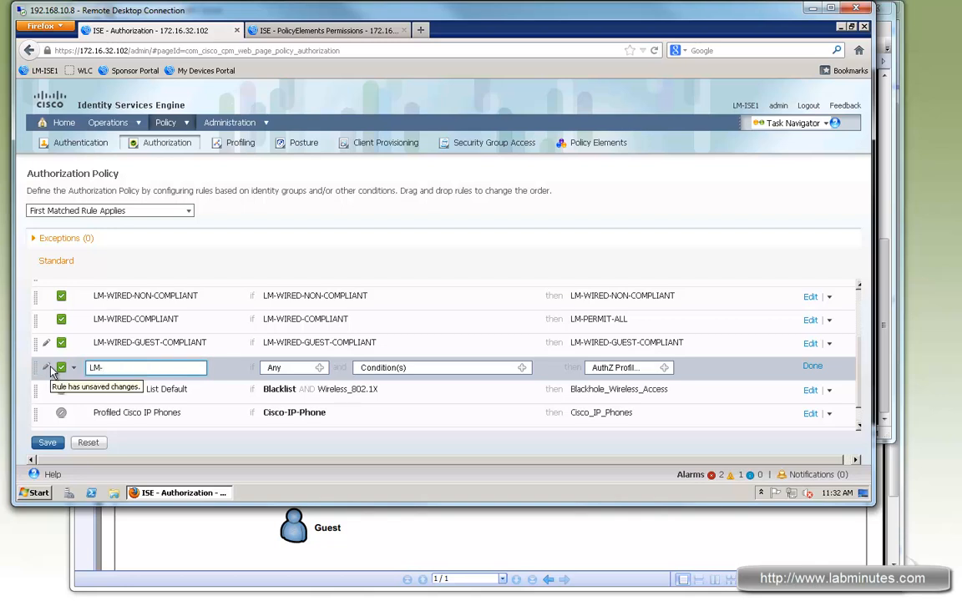
type("WIRED-")
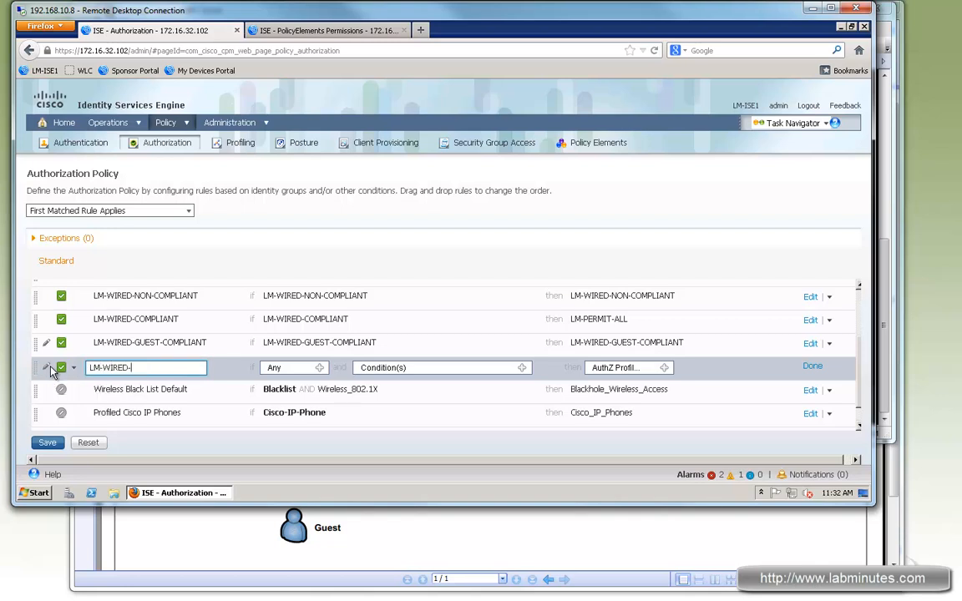
type("CWA")
Create a new condition for the LM-WIRED-CWA rule requiring DEVICE:Device Type Equals All Device Types#Switch.
left_click(522, 372)
left_click(643, 399)
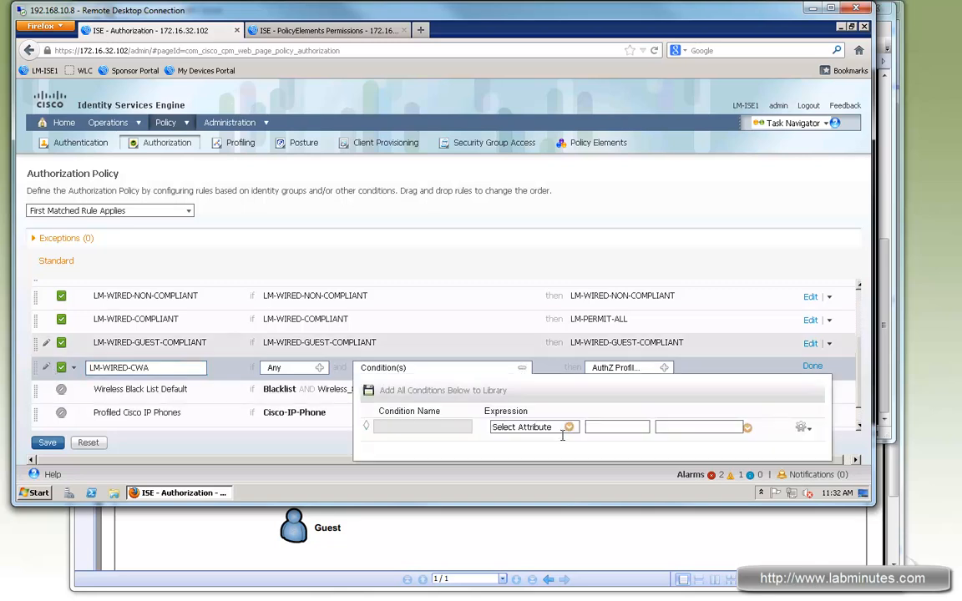
left_click(569, 427)
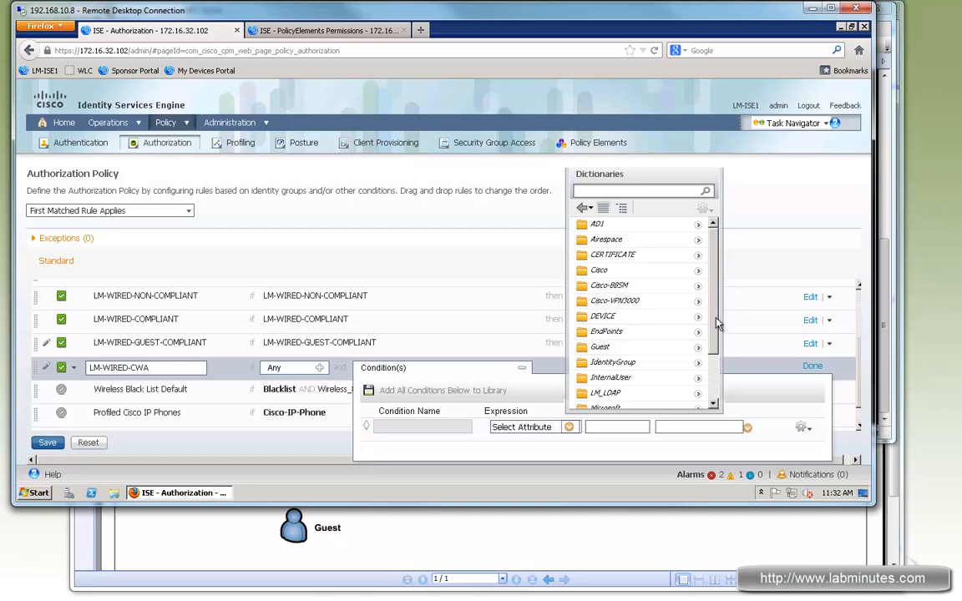
scroll(709, 300, "down", 2)
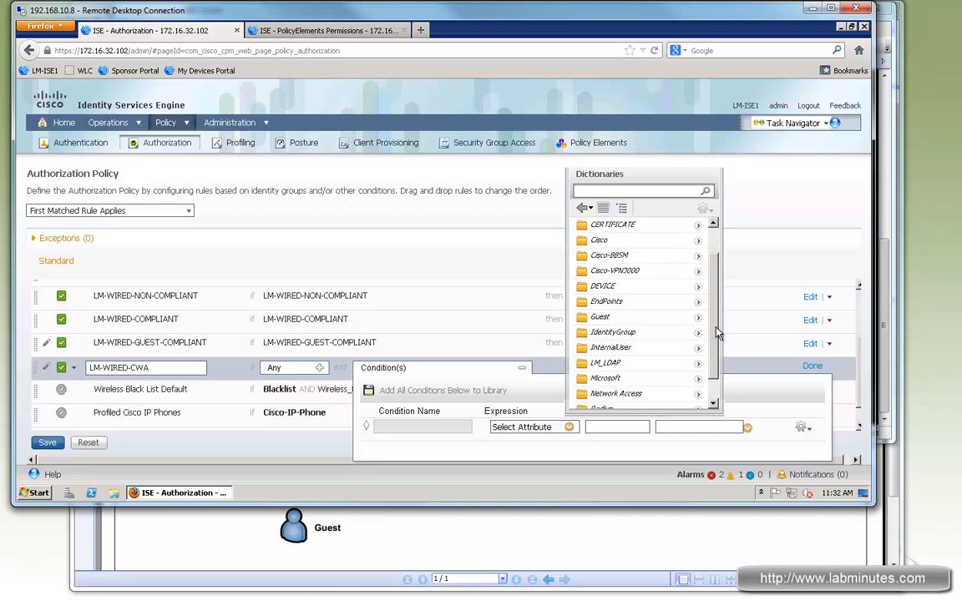
left_click(699, 282)
left_click(589, 222)
left_click(637, 428)
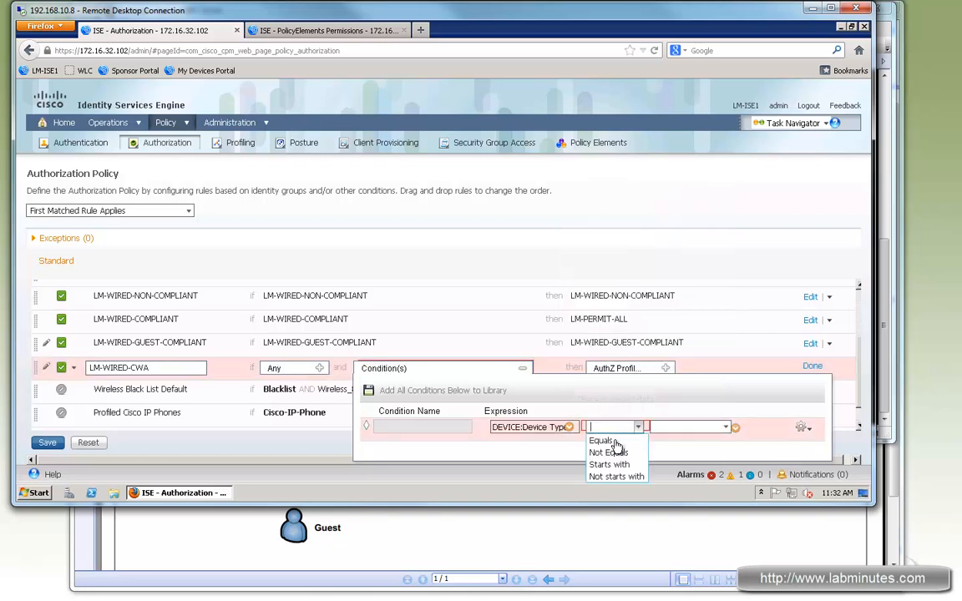
left_click(600, 440)
left_click(724, 426)
left_click(693, 464)
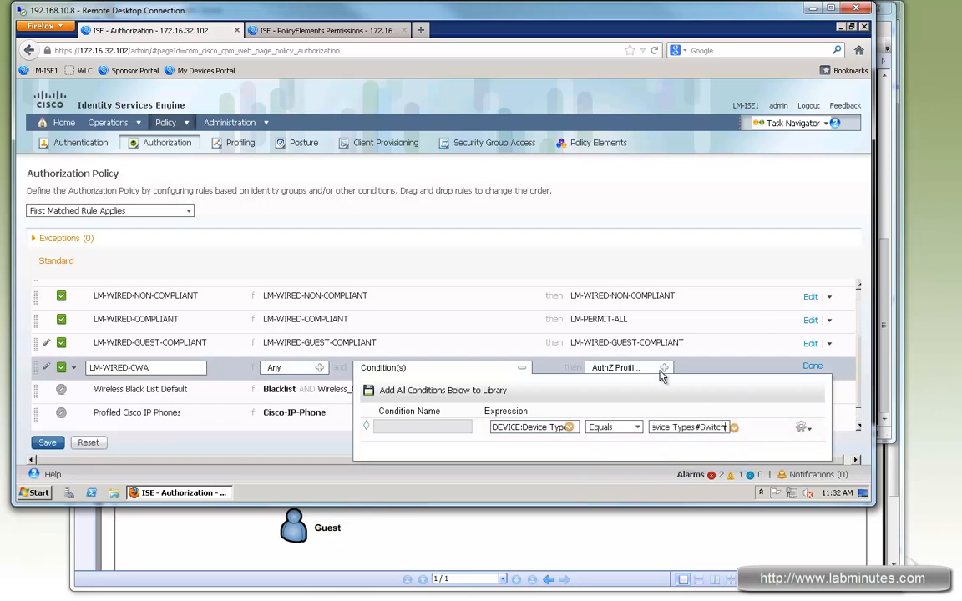
Assign the standard authorization profile LM-WIRED-CWA to the new rule, finish editing it and save the authorization policy.
left_click(663, 368)
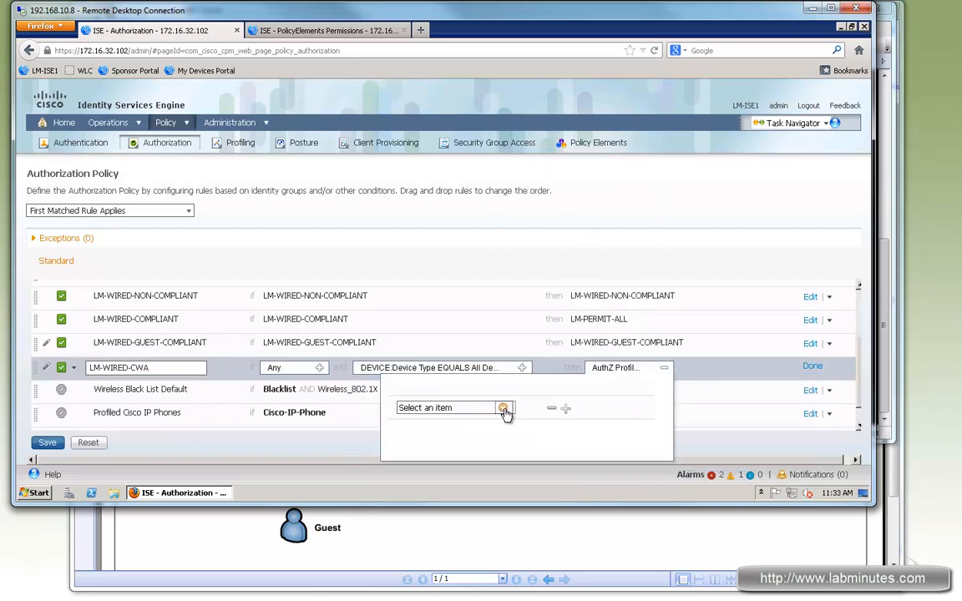
left_click(504, 409)
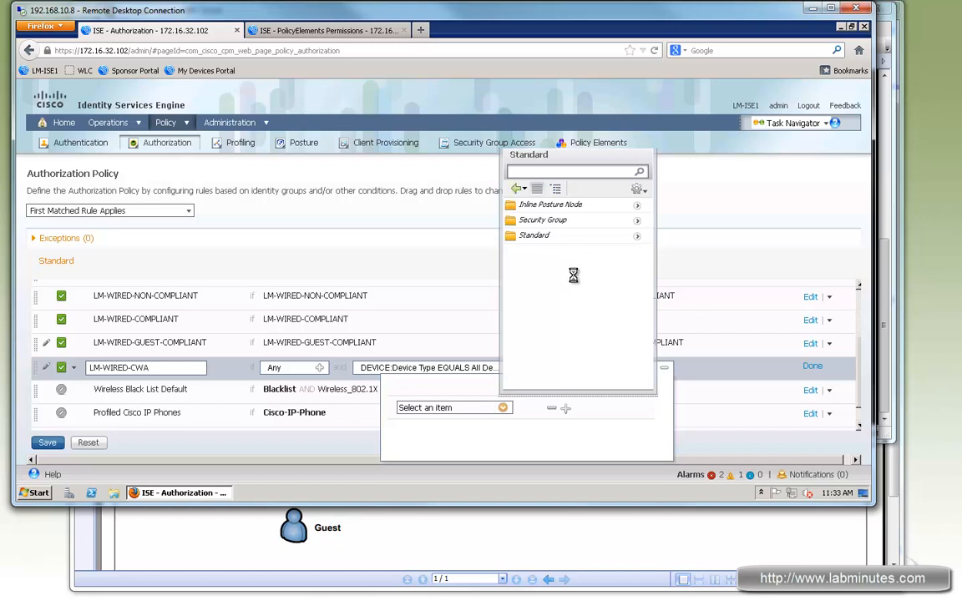
left_click(564, 312)
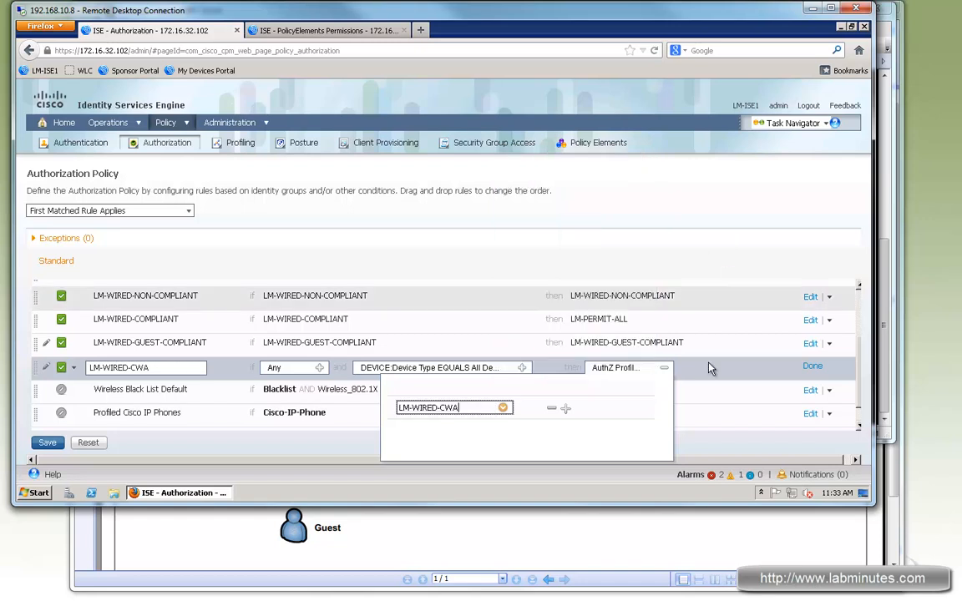
left_click(811, 367)
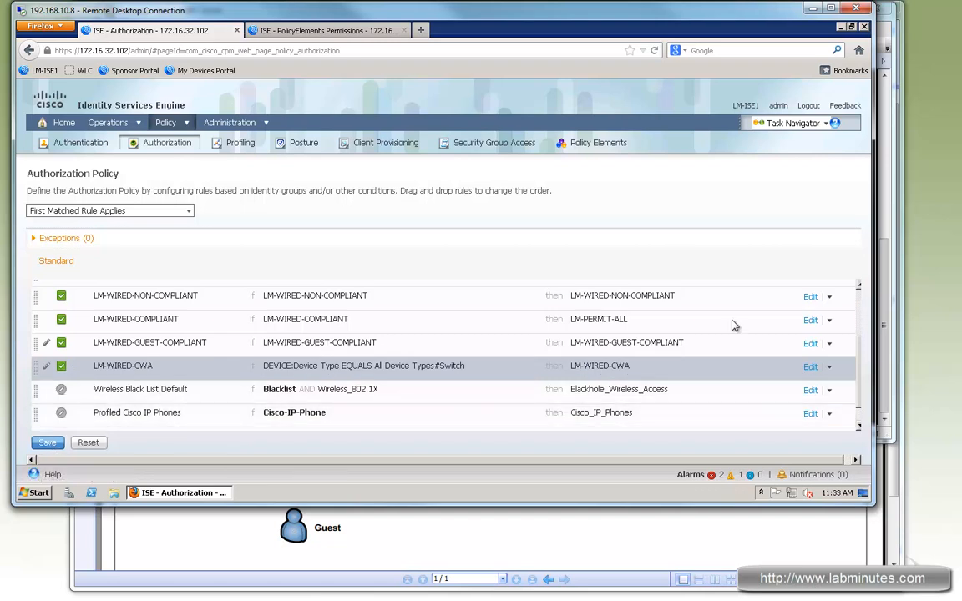
left_click(47, 442)
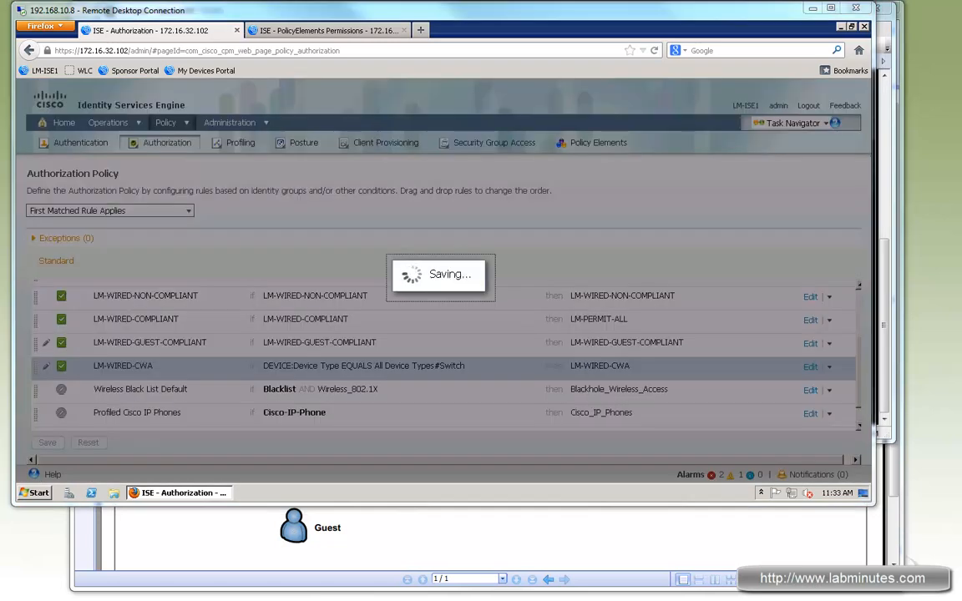
In the client provisioning policy, duplicate the LM-AGENT-WINS rule below itself and name the copy LM-WEBAGENT-WINS.
left_click(322, 30)
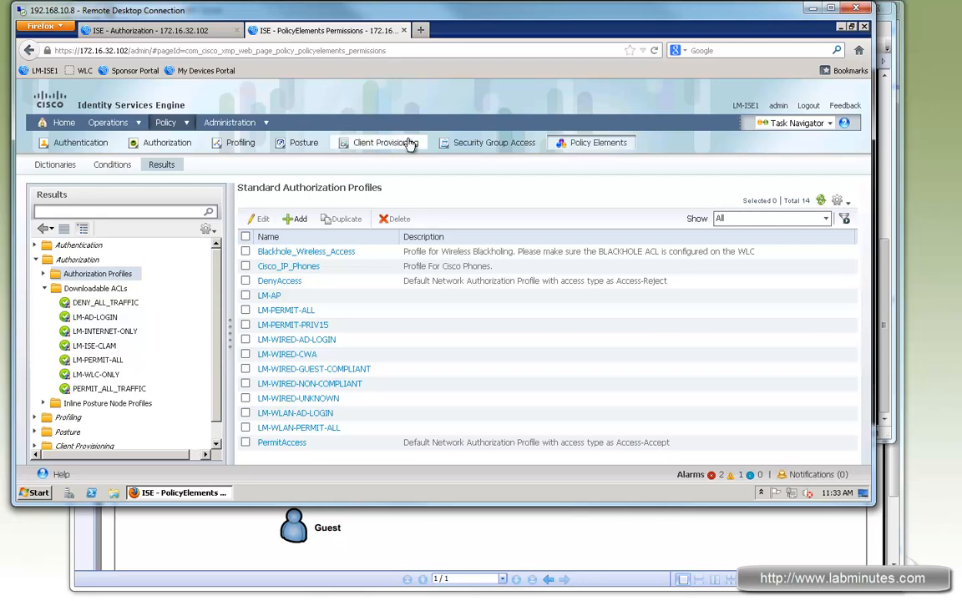
left_click(382, 147)
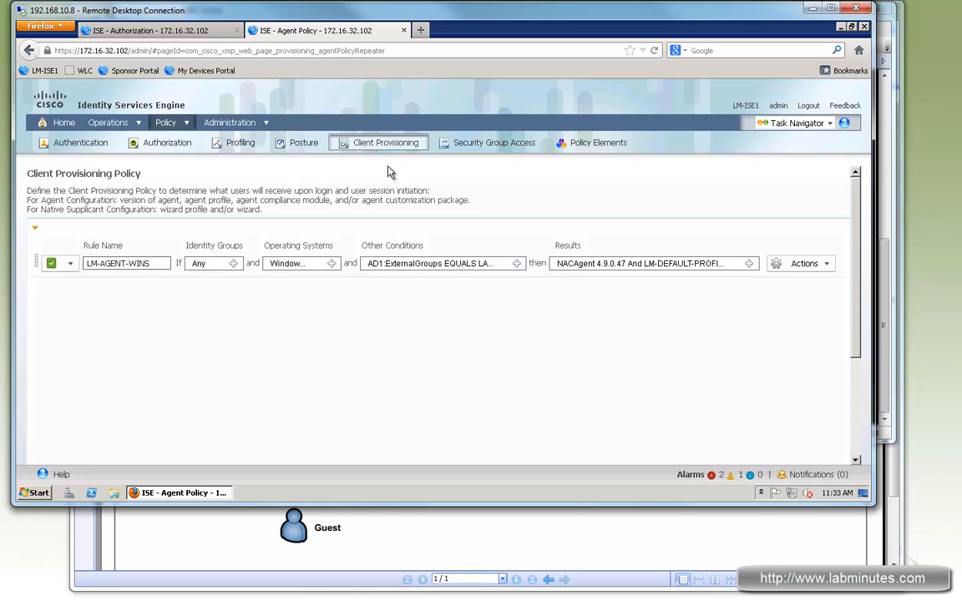
left_click(803, 263)
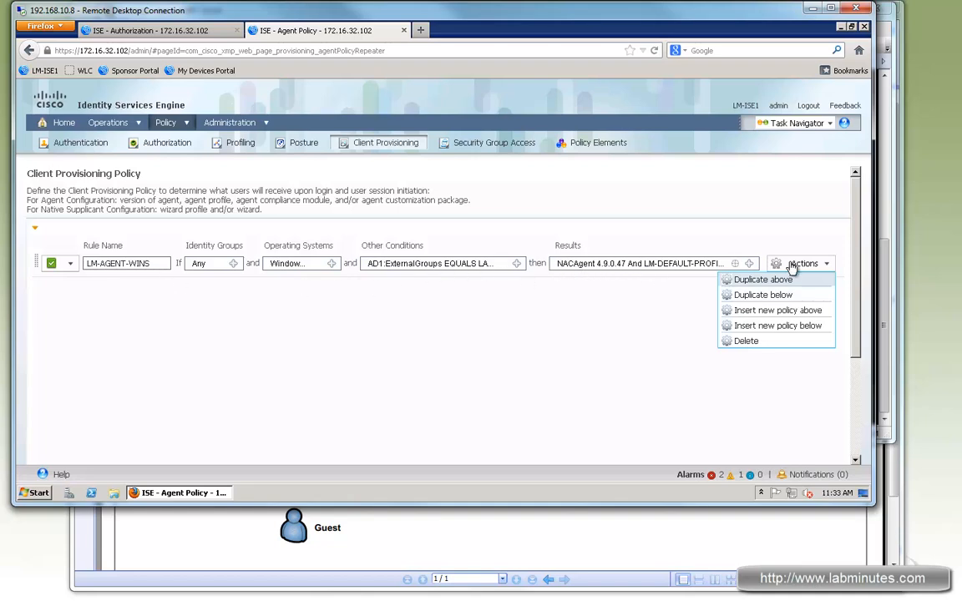
left_click(734, 295)
left_click(123, 287)
key("ctrl+a")
type("LM-")
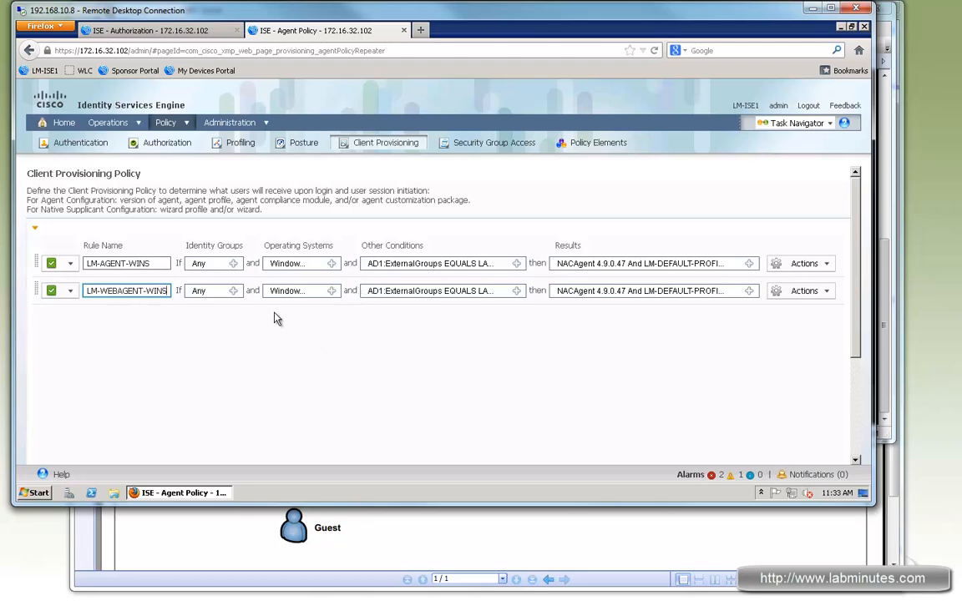
Check the operating system selection of the LM-WEBAGENT-WINS rule.
left_click(331, 291)
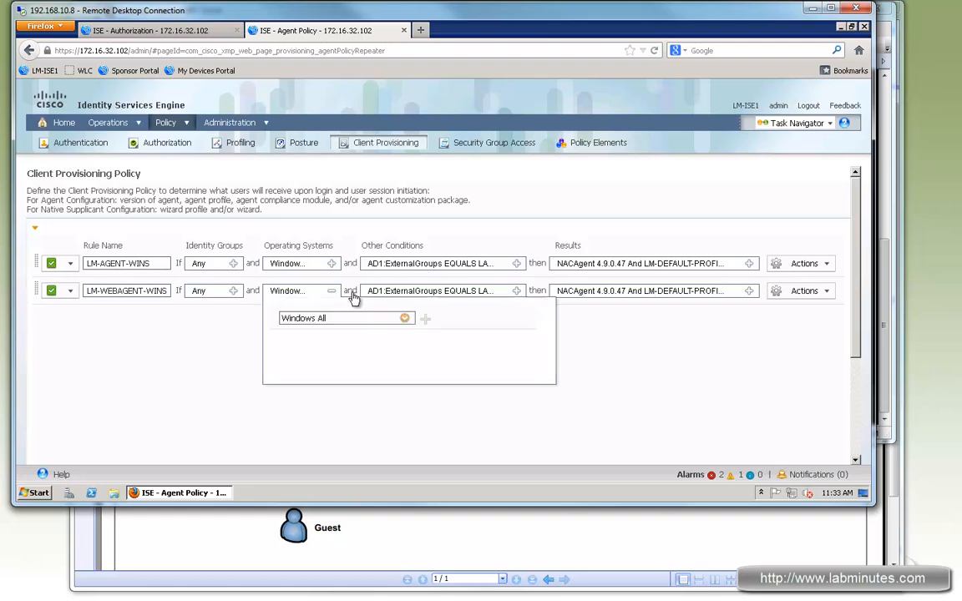
left_click(405, 319)
left_click(399, 164)
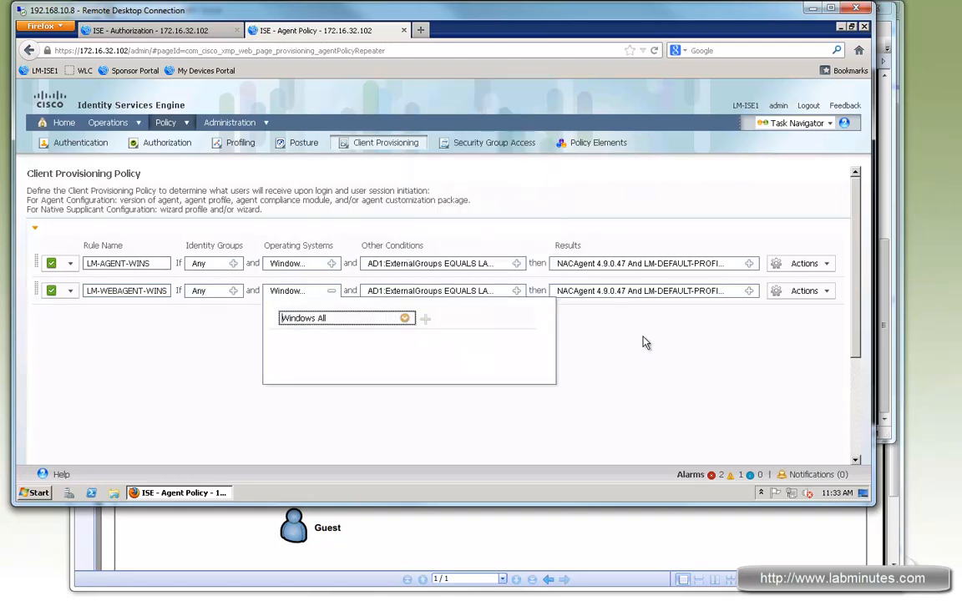
left_click(646, 343)
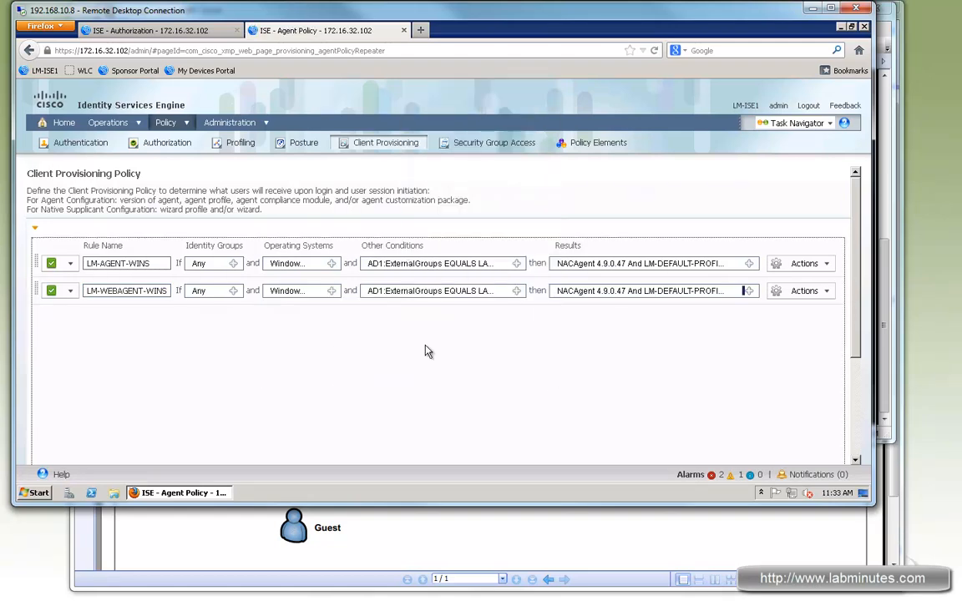
Delete the AD1:ExternalGroups condition from the LM-WEBAGENT-WINS rule.
left_click(515, 291)
left_click(810, 328)
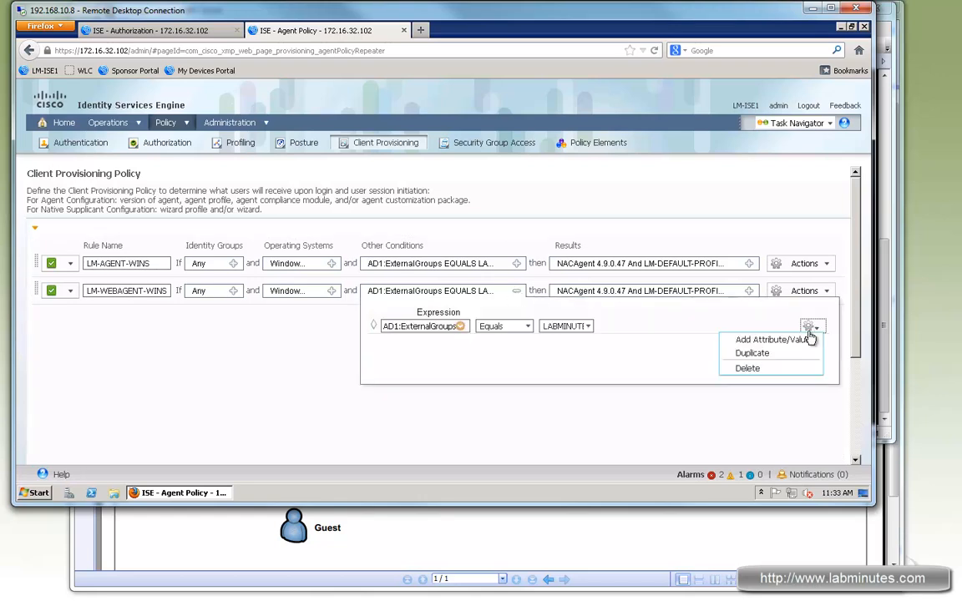
left_click(758, 370)
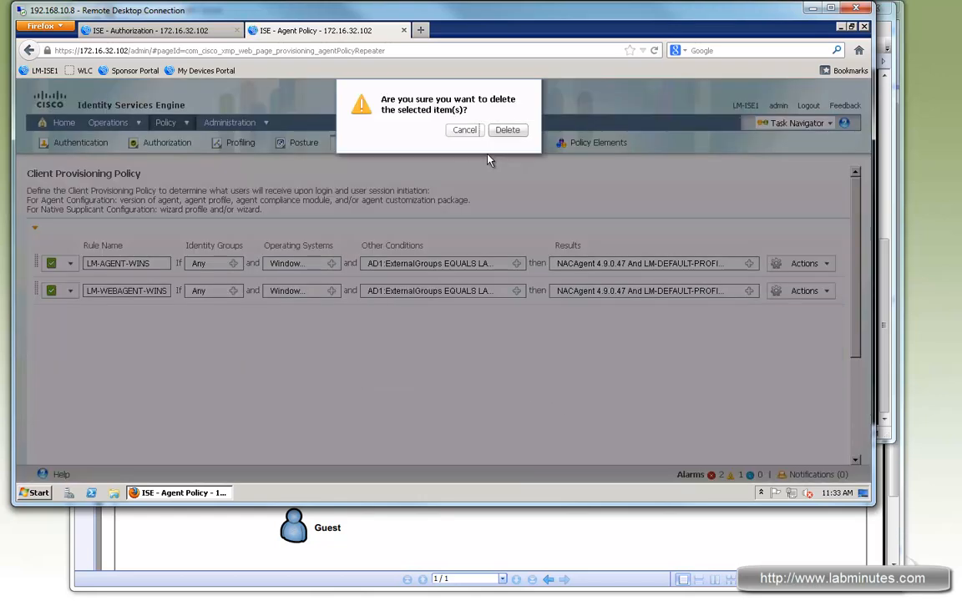
left_click(507, 131)
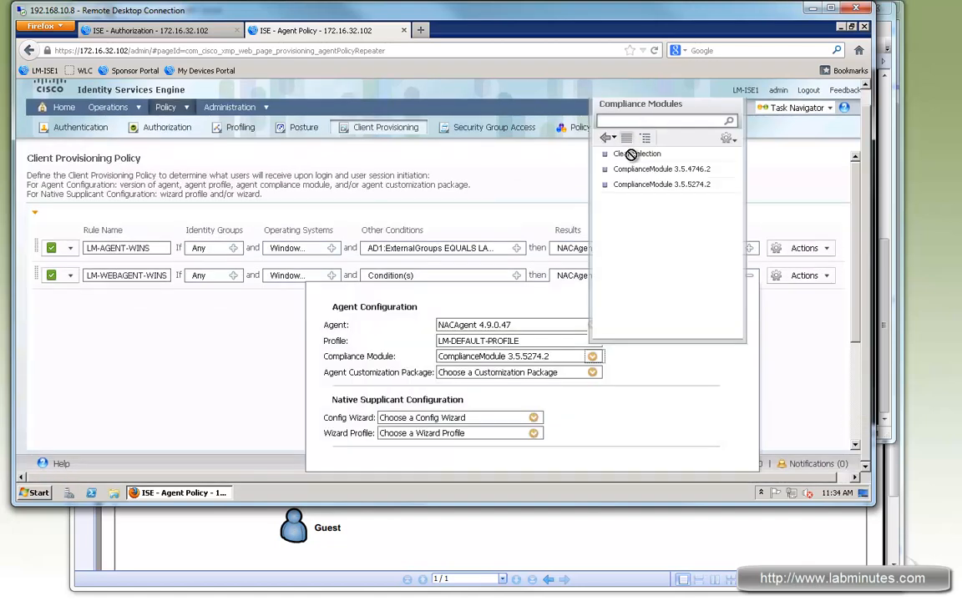
In the LM-WEBAGENT-WINS results, clear the compliance module and profile selections and set the agent to WebAgent 4.9.0.27.
left_click(630, 154)
left_click(592, 340)
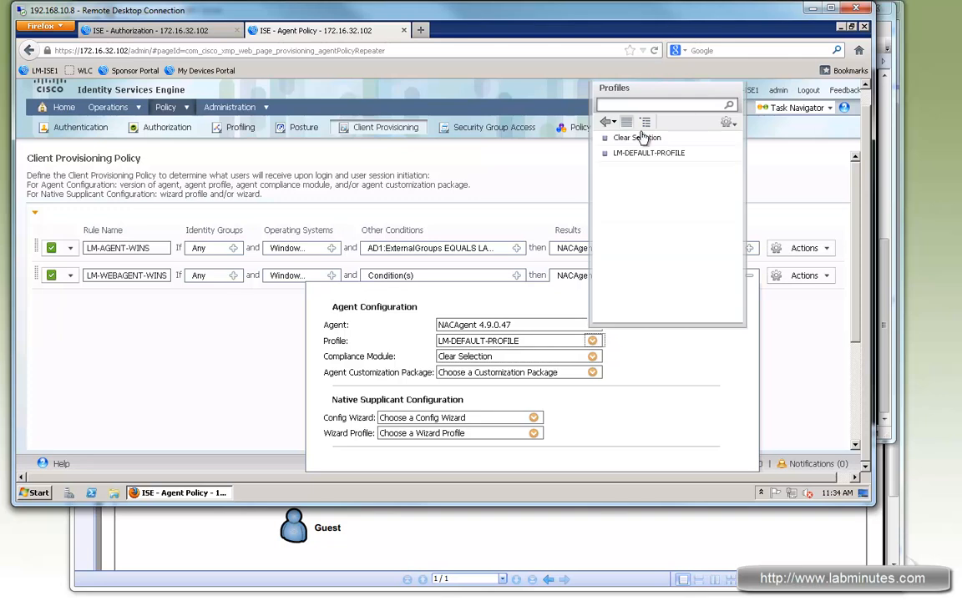
left_click(622, 138)
left_click(592, 326)
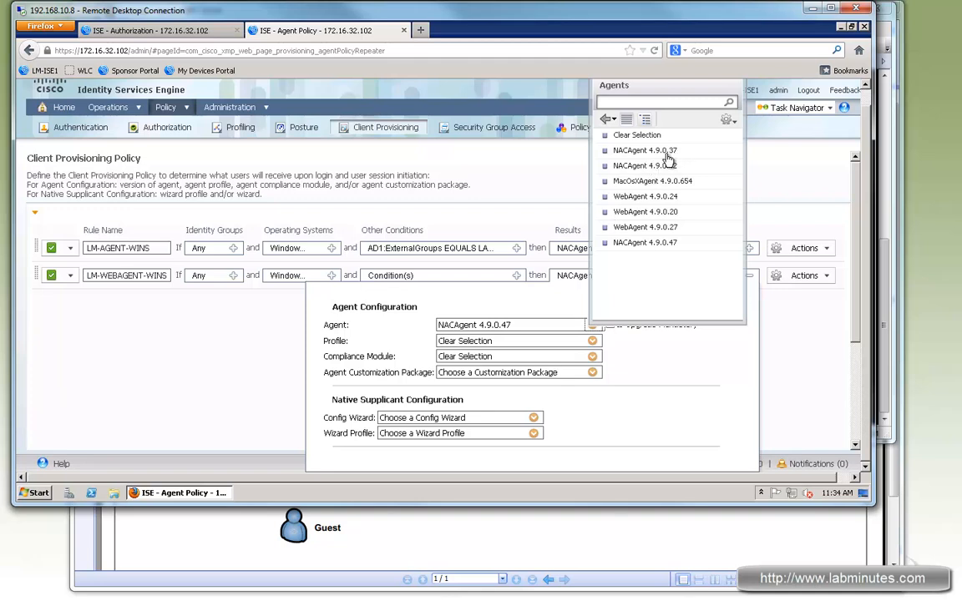
left_click(635, 227)
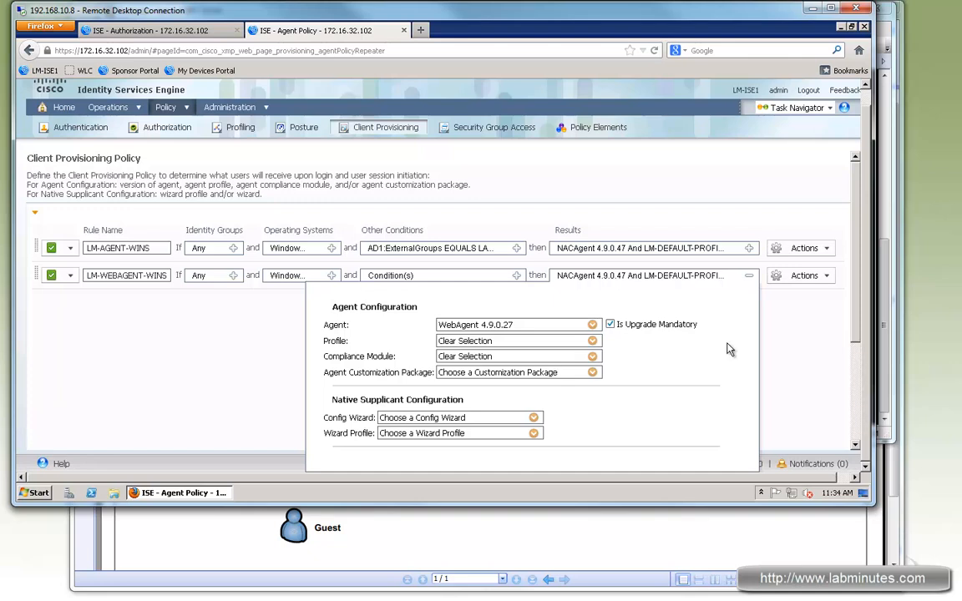
Add the condition Network Access:UseCase Equals Guest Flow to the LM-WEBAGENT-WINS rule and save the client provisioning policy.
left_click(524, 217)
left_click(517, 207)
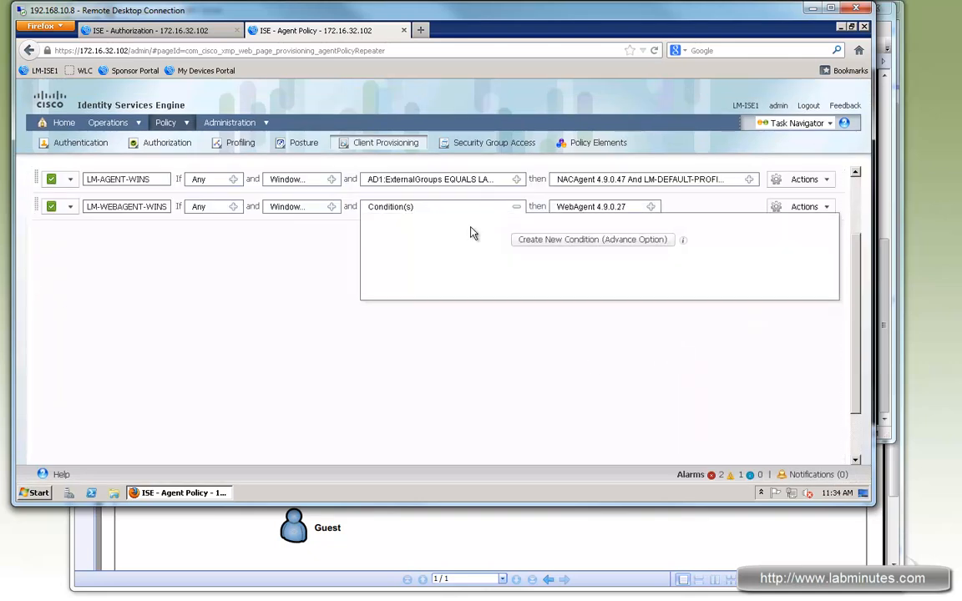
left_click(614, 241)
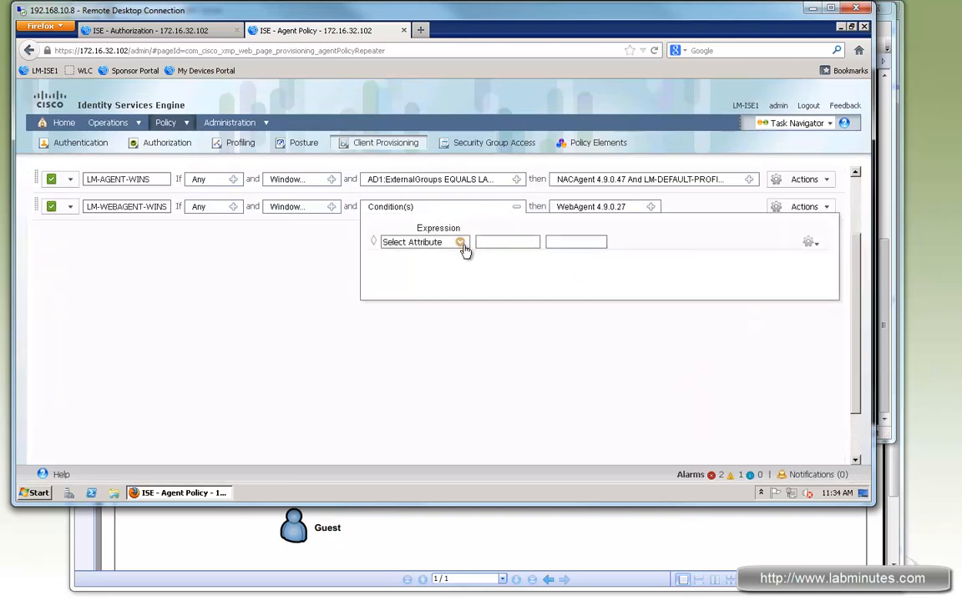
left_click(460, 242)
left_click(488, 367)
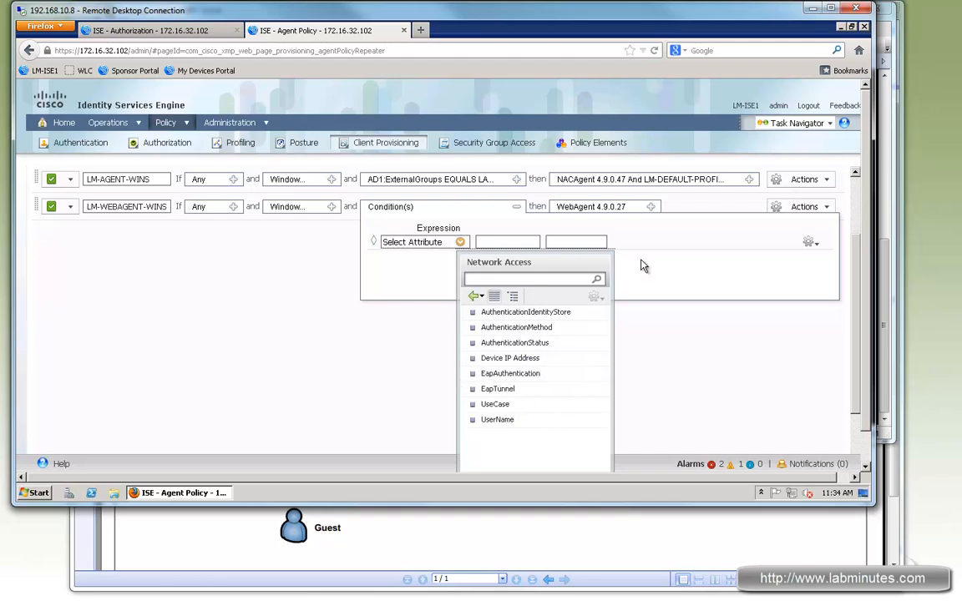
left_click(494, 404)
left_click(588, 242)
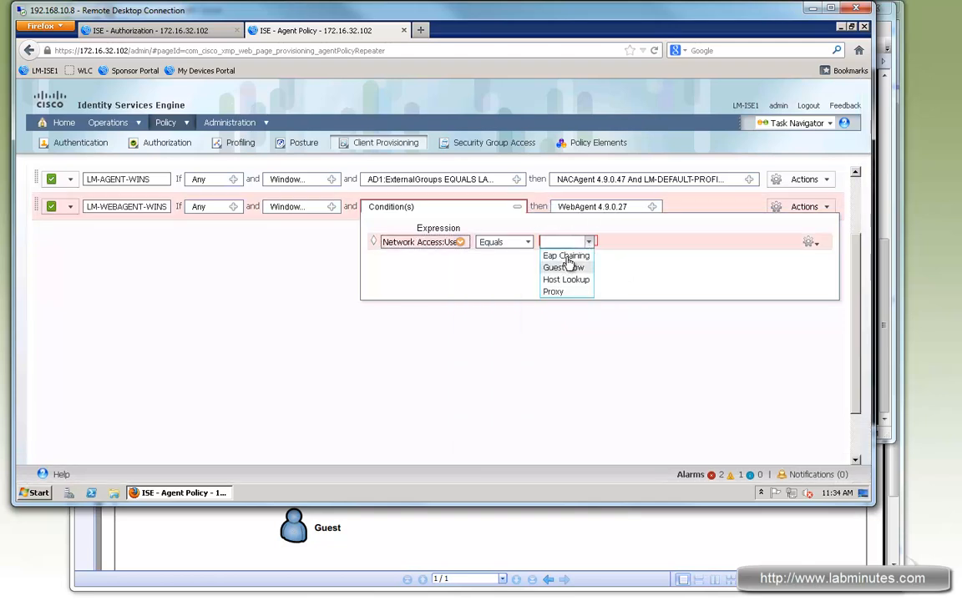
left_click(698, 360)
scroll(423, 375, "down", 5)
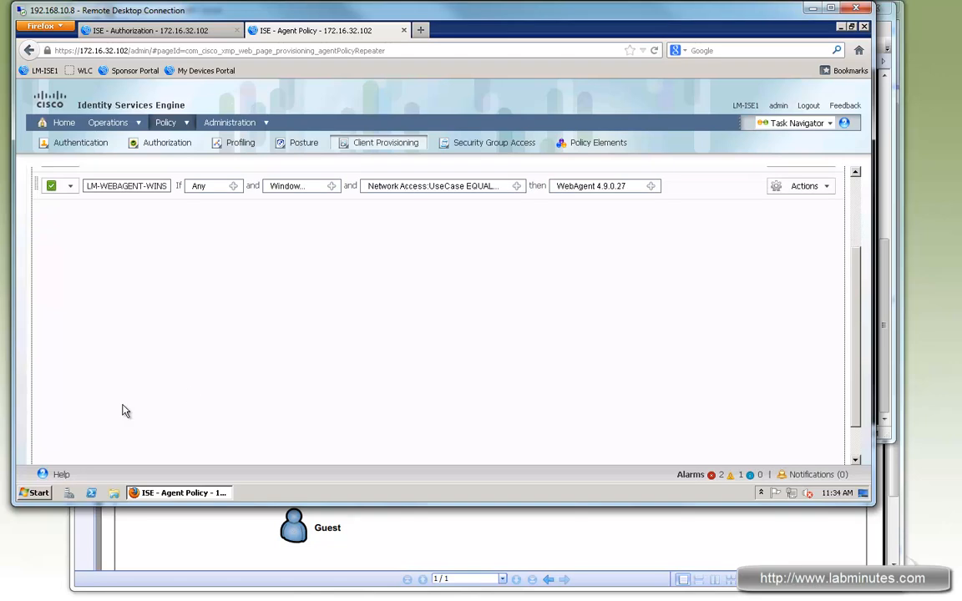
left_click(42, 458)
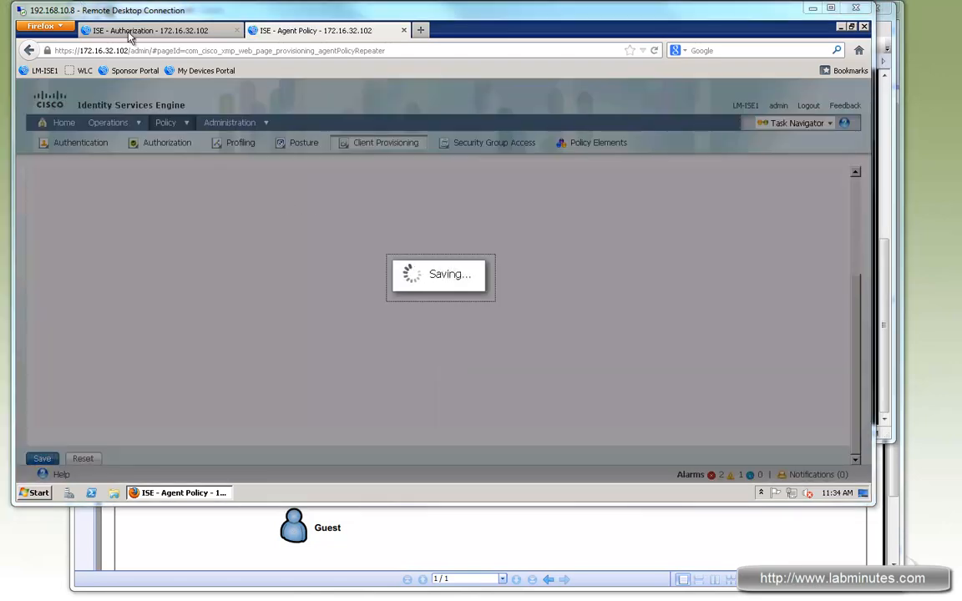
Open the posture policy and insert a new rule named LM-WINS-GUEST-AV below LM-WINS-CLAM.
key("ctrl+Tab")
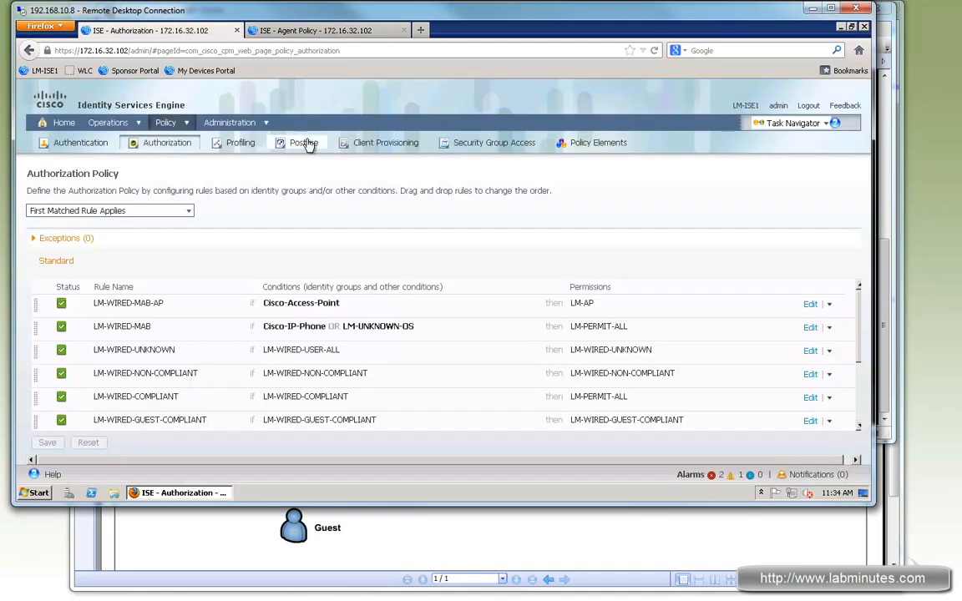
left_click(300, 143)
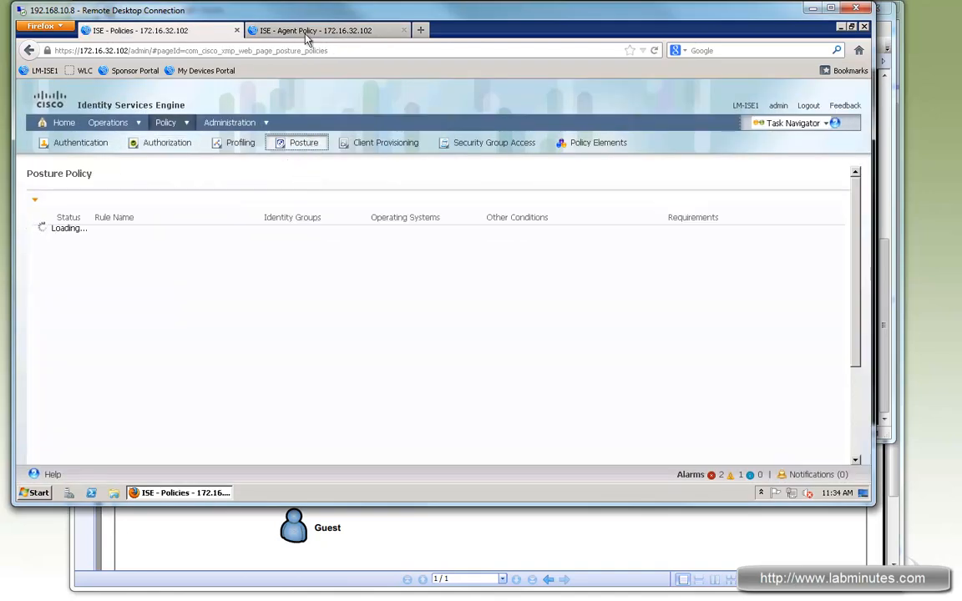
key("ctrl+Tab")
left_click(194, 34)
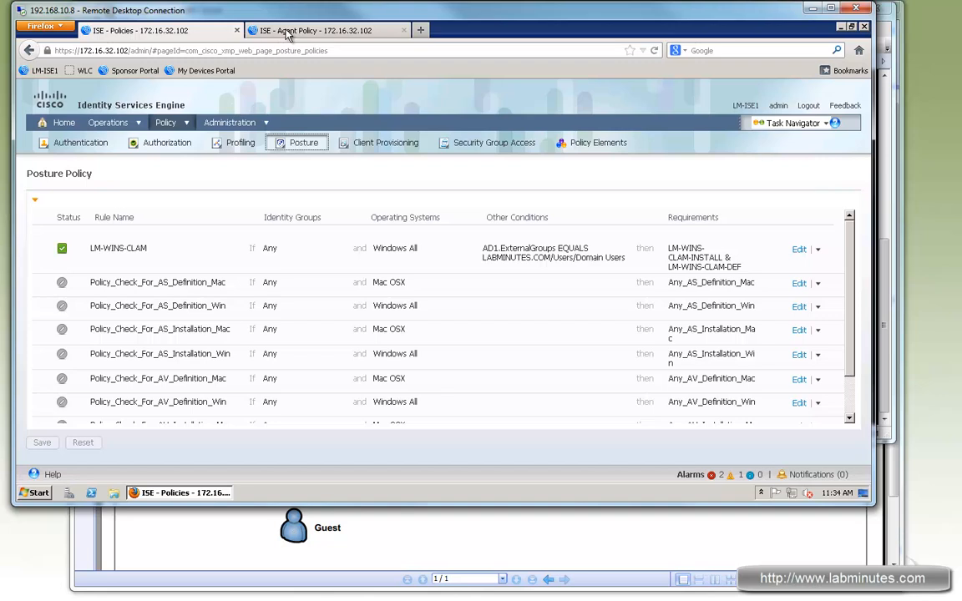
left_click(328, 36)
left_click(186, 35)
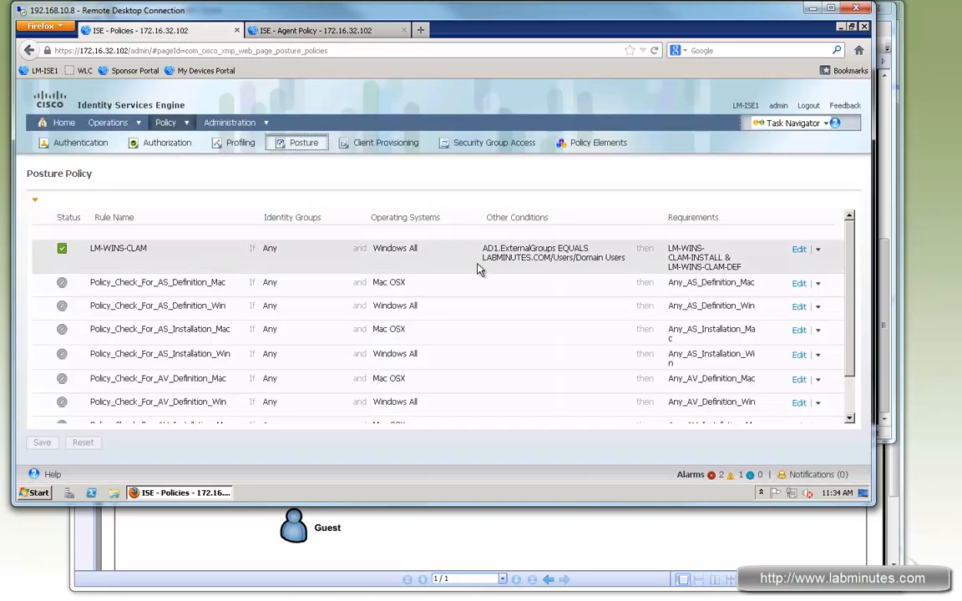
left_click(817, 249)
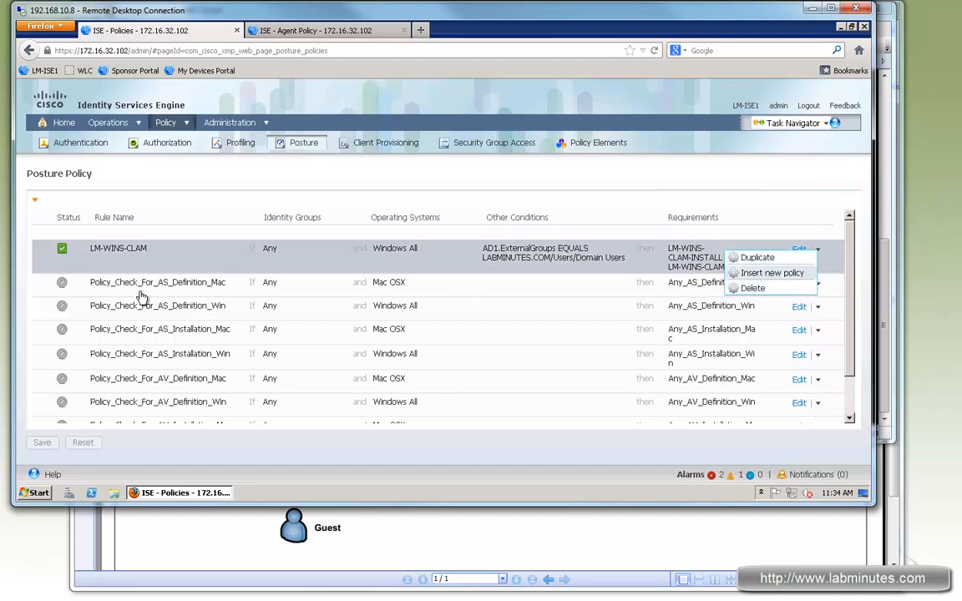
left_click(763, 273)
left_click_drag(159, 284, 84, 285)
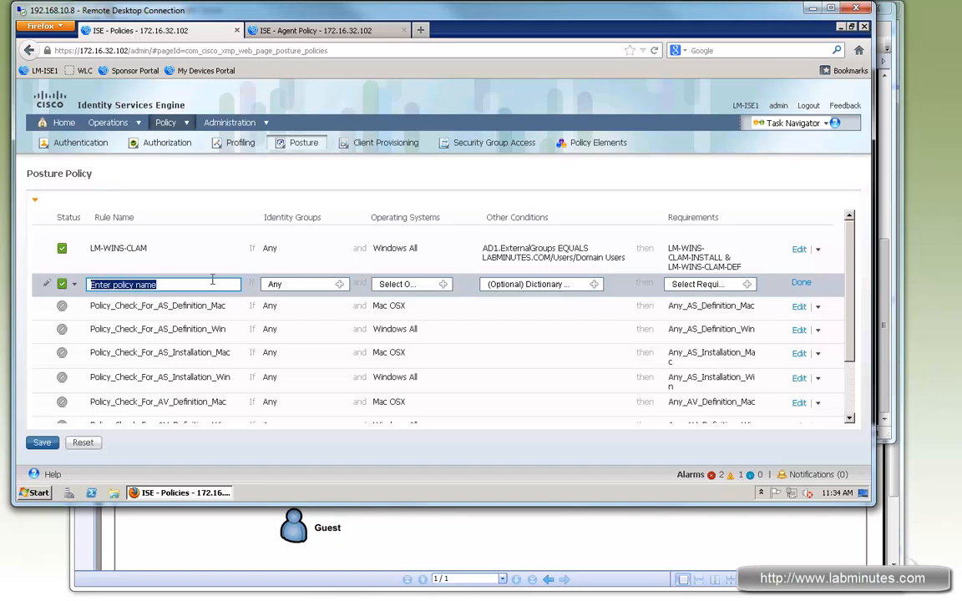
type("LM-WINS-GUEST-AV")
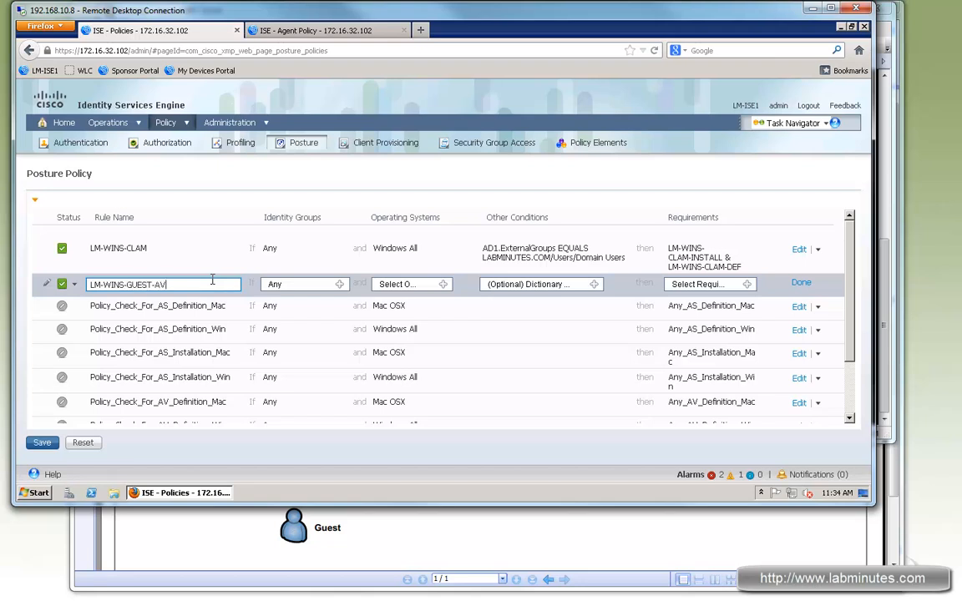
Set the operating system of the LM-WINS-GUEST-AV rule to Windows All.
left_click(444, 284)
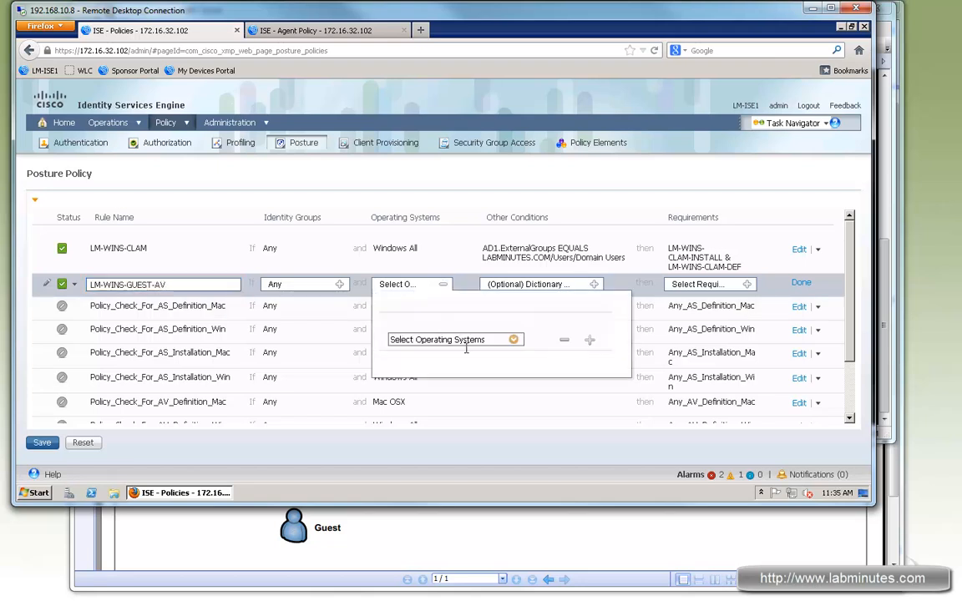
left_click(510, 341)
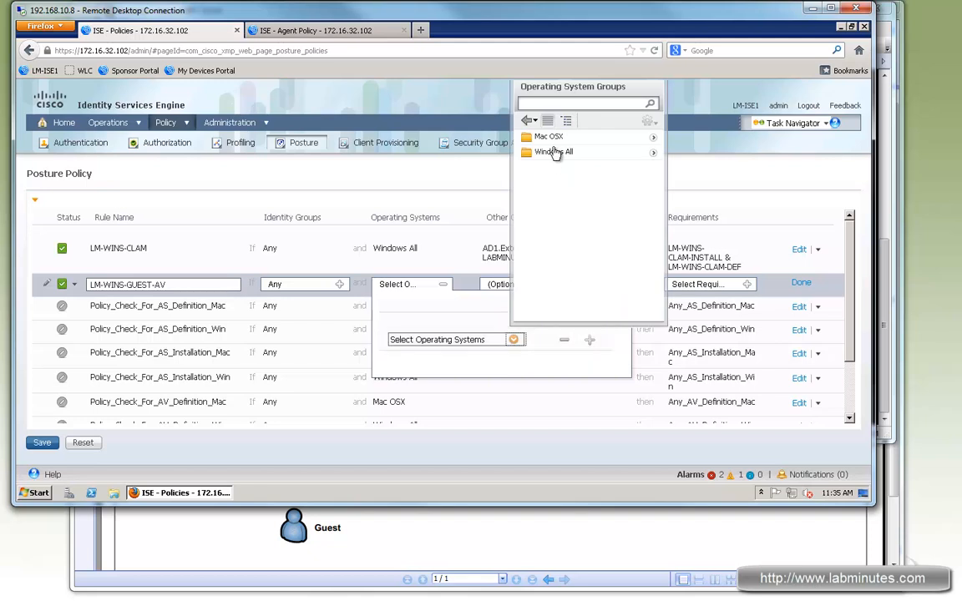
left_click(554, 151)
Create the condition Network Access:UseCase Equals Guest Flow for the LM-WINS-GUEST-AV rule.
left_click(593, 285)
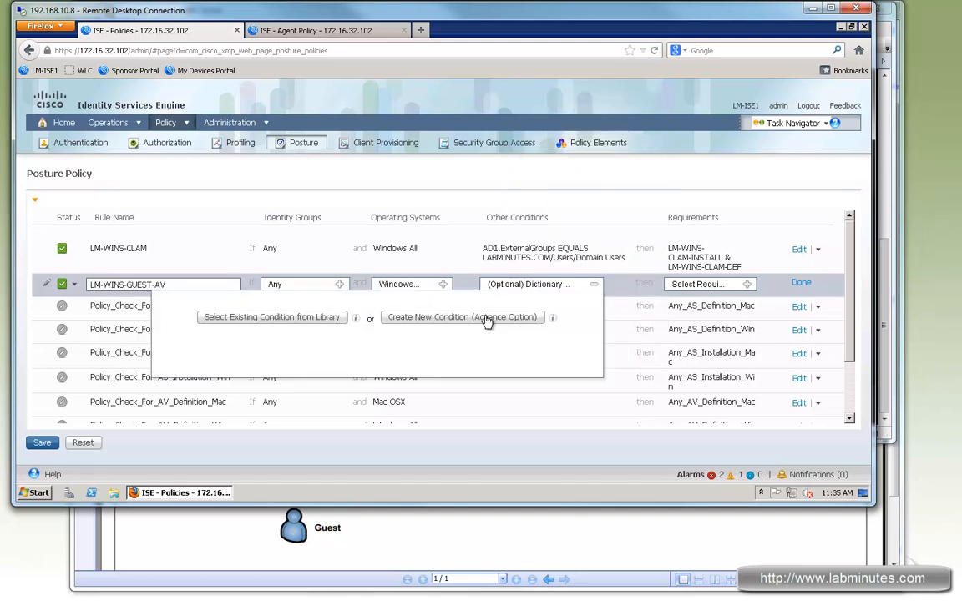
left_click(490, 322)
left_click(368, 357)
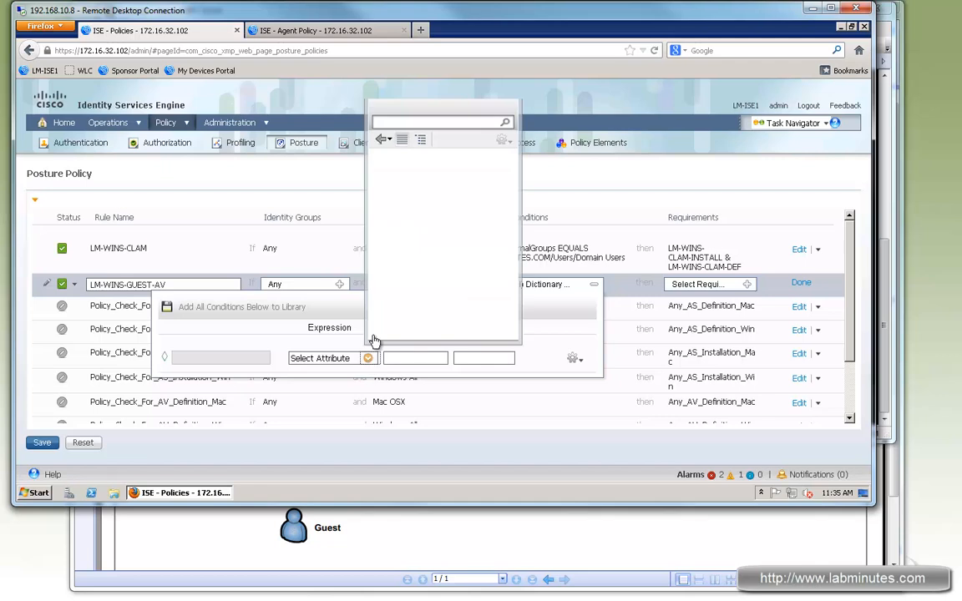
left_click(507, 203)
left_click(386, 249)
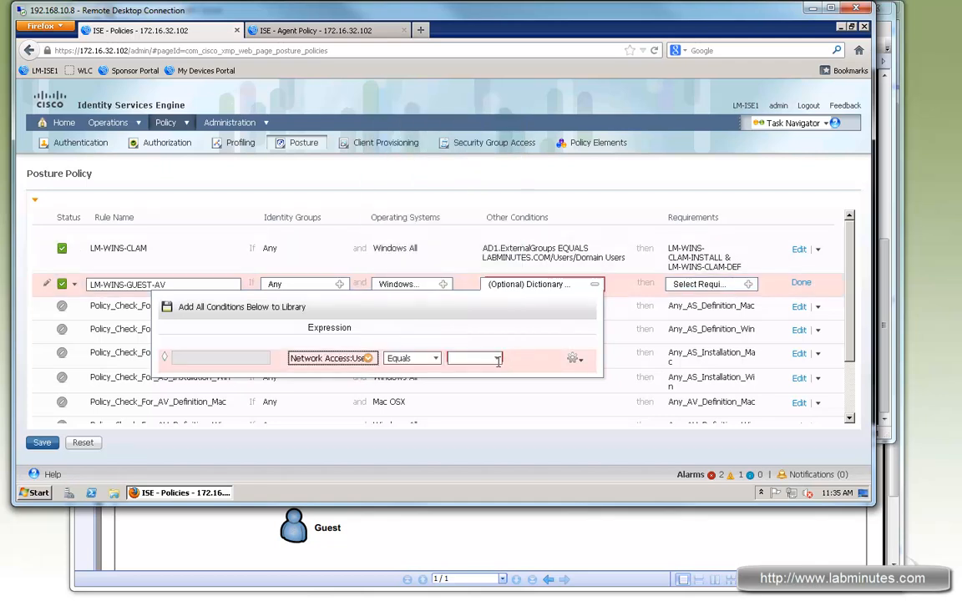
left_click(496, 358)
left_click(472, 383)
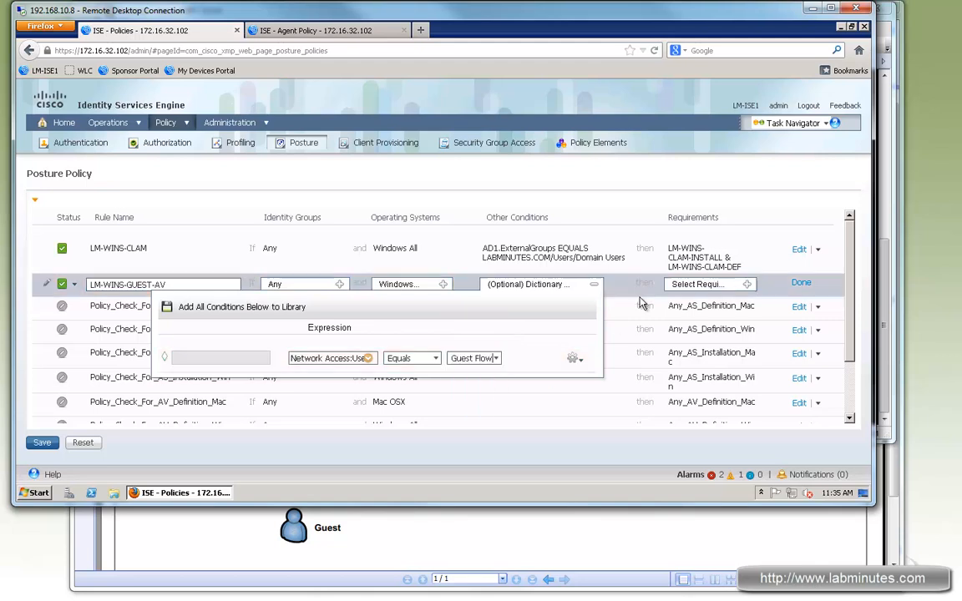
Add the requirements Any_AS_Installation_Win and Any_AV_Installation_Win to the LM-WINS-GUEST-AV rule.
left_click(752, 292)
left_click(747, 284)
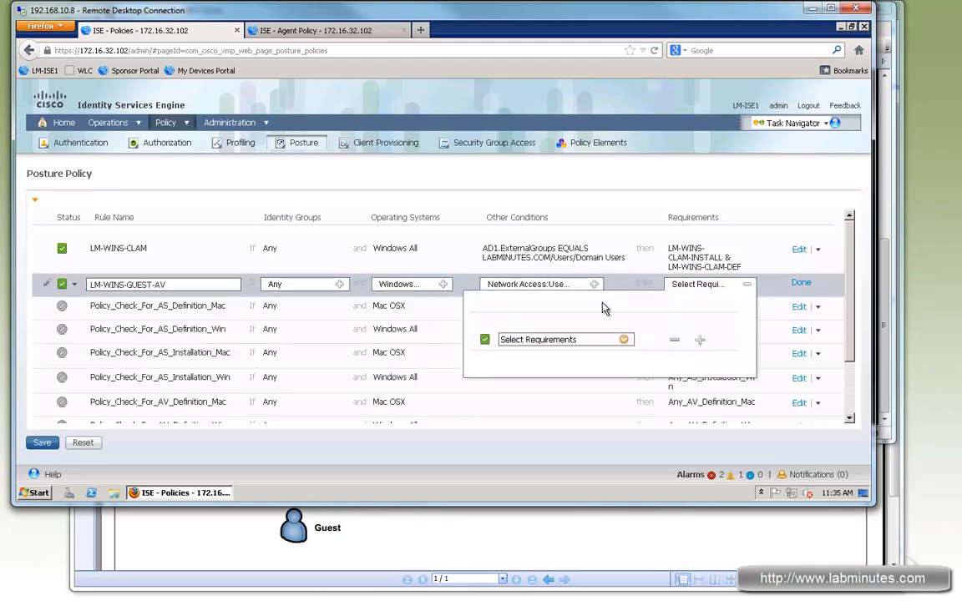
left_click(623, 341)
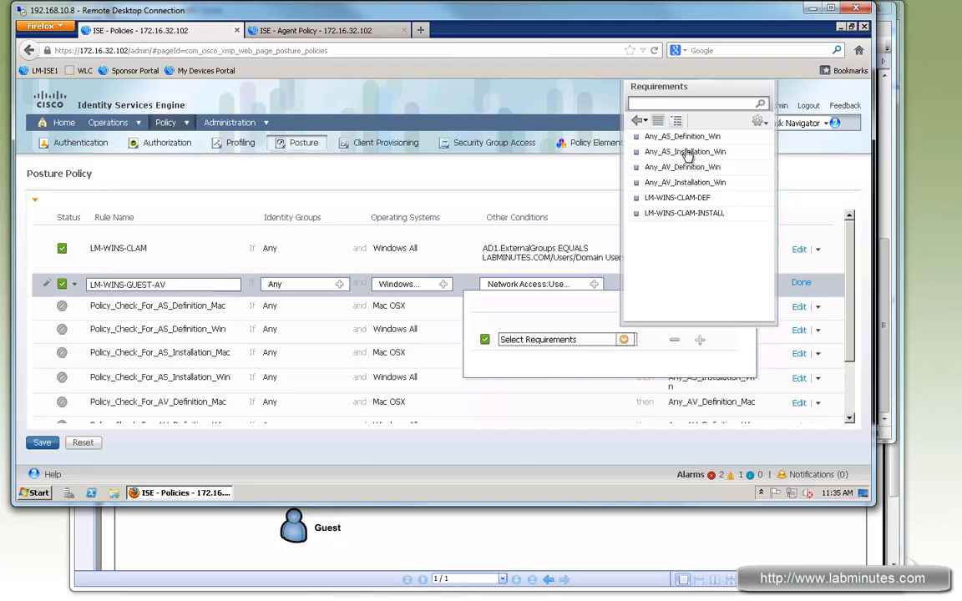
left_click(699, 340)
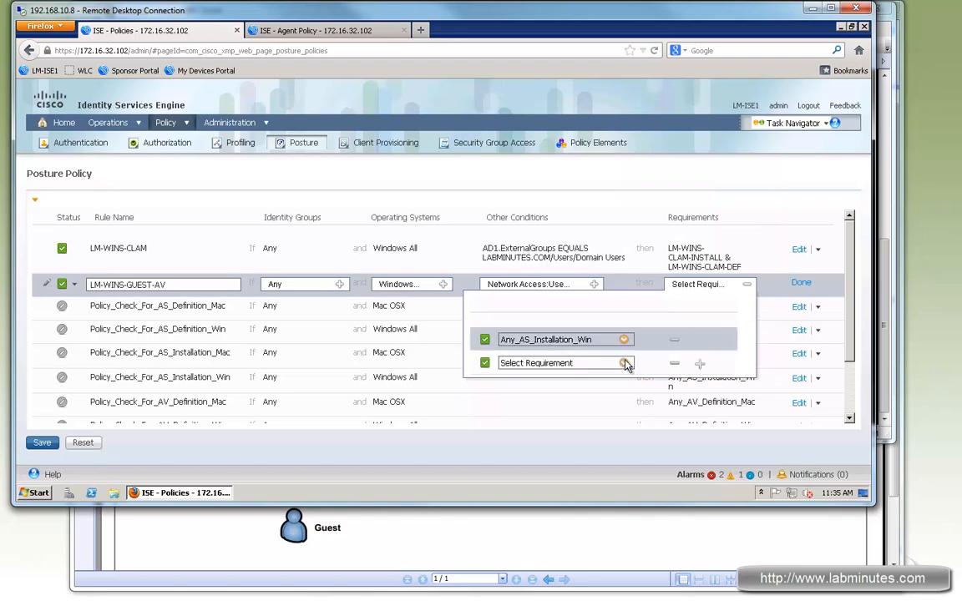
left_click(624, 362)
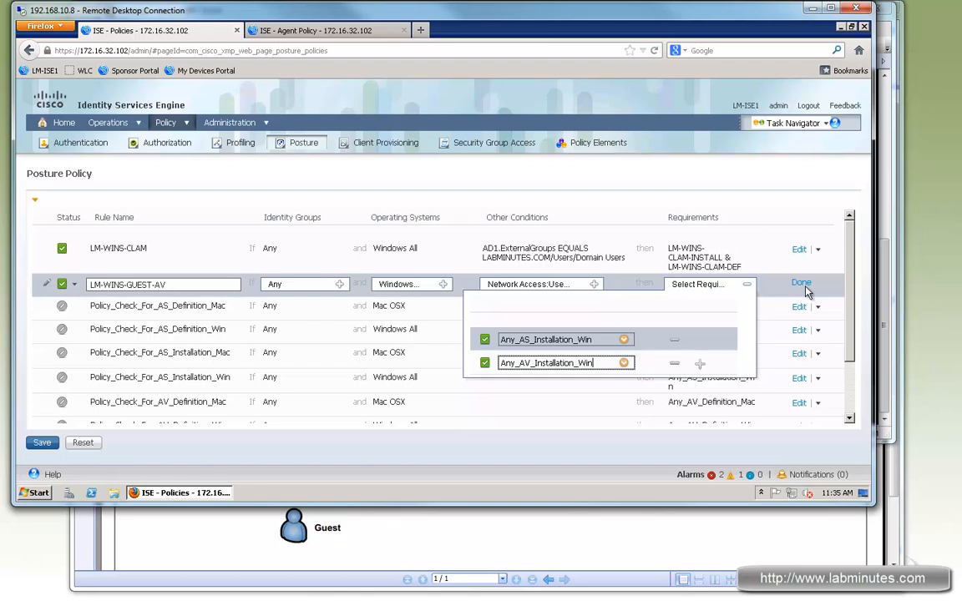
Disable the LM-WINS-GUEST-AV rule, finish editing it and save the posture policy.
left_click(805, 285)
left_click(67, 285)
left_click(88, 314)
left_click(802, 284)
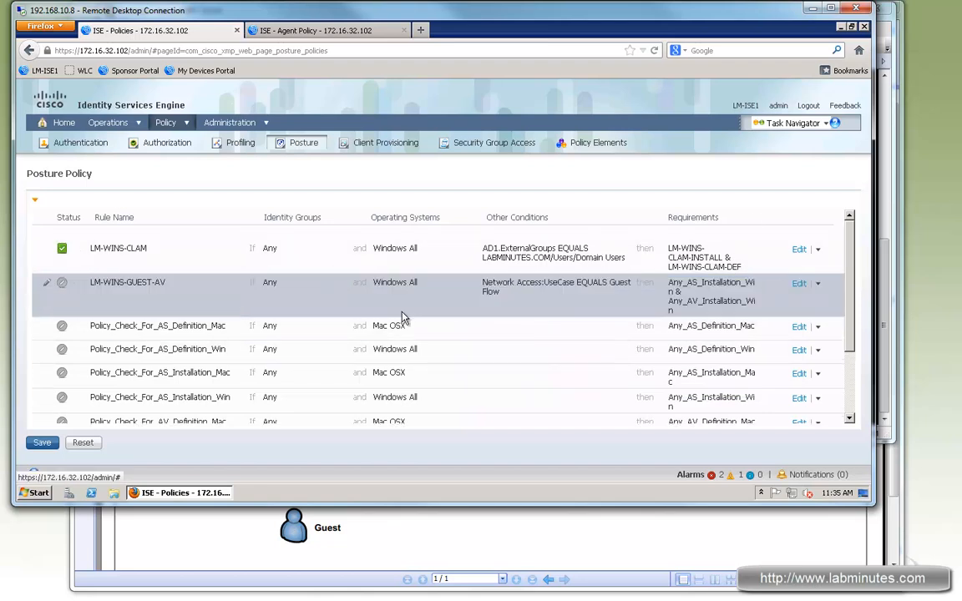
left_click(35, 443)
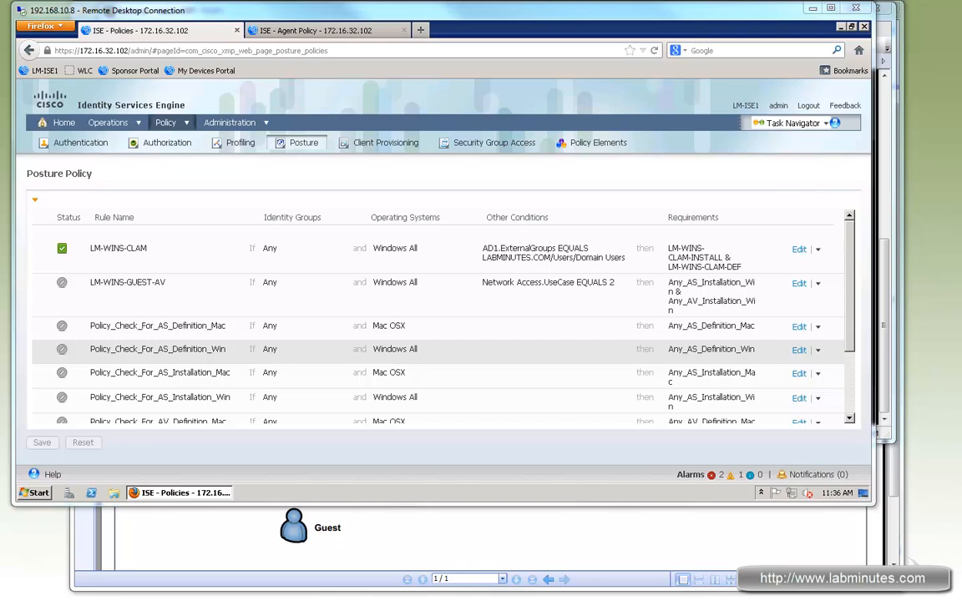
Open the Authentication policy page in a new browser tab and place that tab after the Agent Policy tab.
key("alt+Tab")
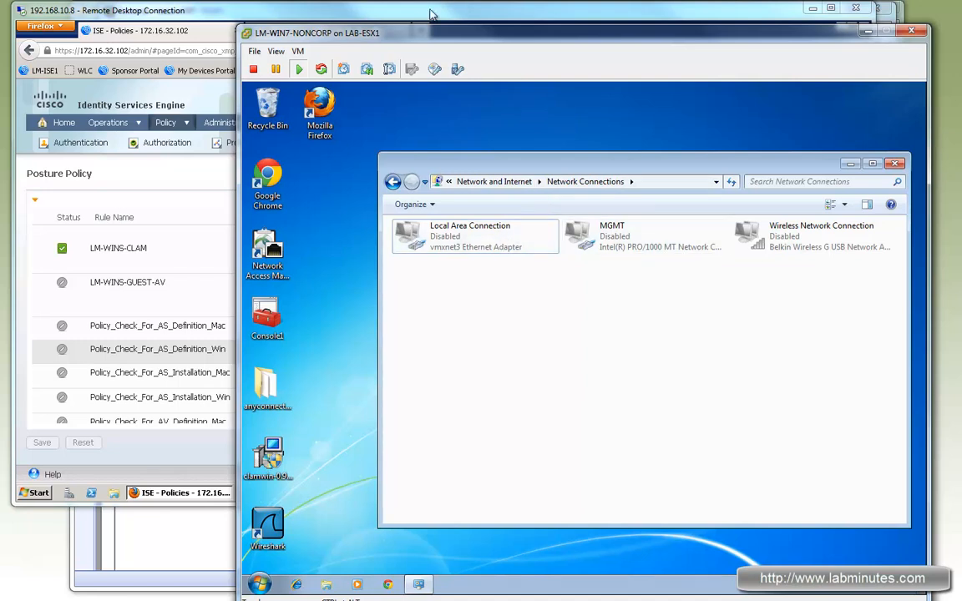
key("alt+Tab")
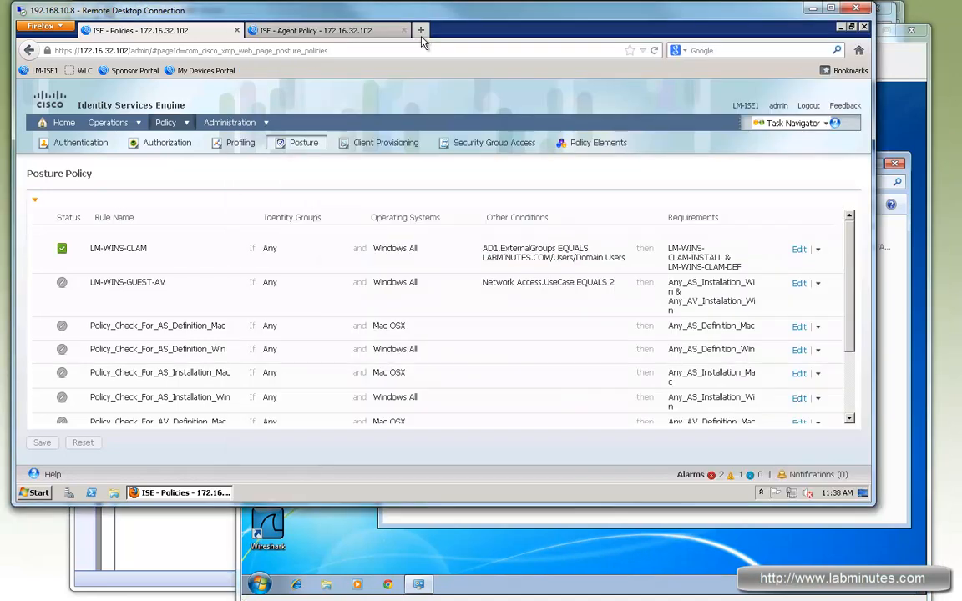
left_click(184, 127)
right_click(204, 137)
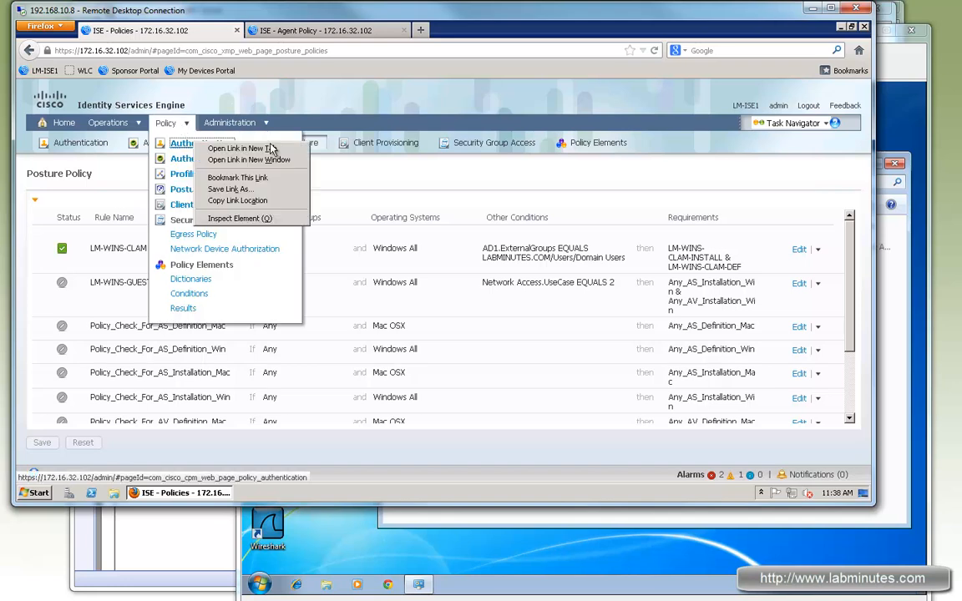
left_click(251, 142)
left_click(284, 27)
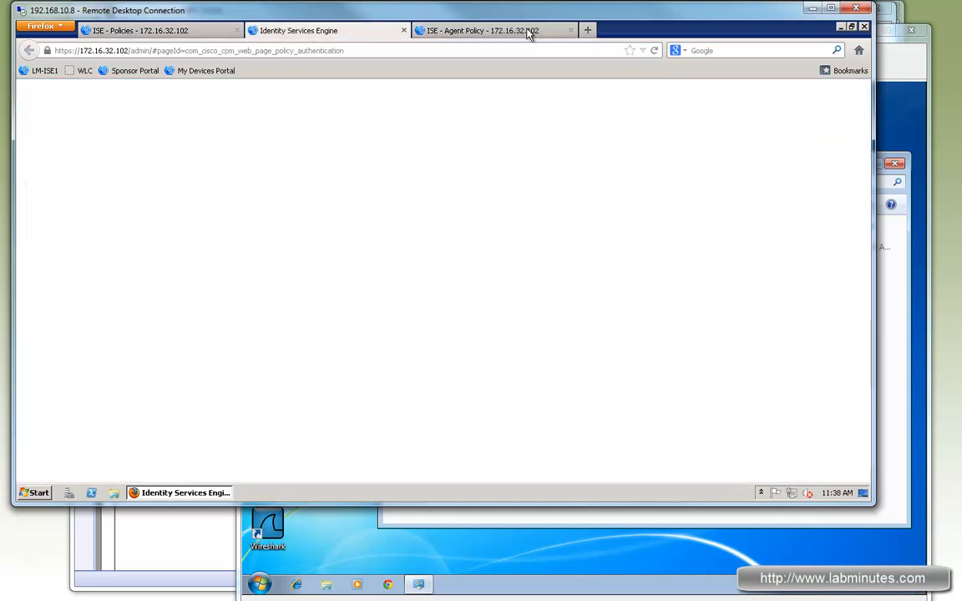
left_click_drag(527, 33, 507, 31)
Switch to the SW1 terminal in SecureCRT, finish the access list output and enter global configuration mode.
key("alt+Tab")
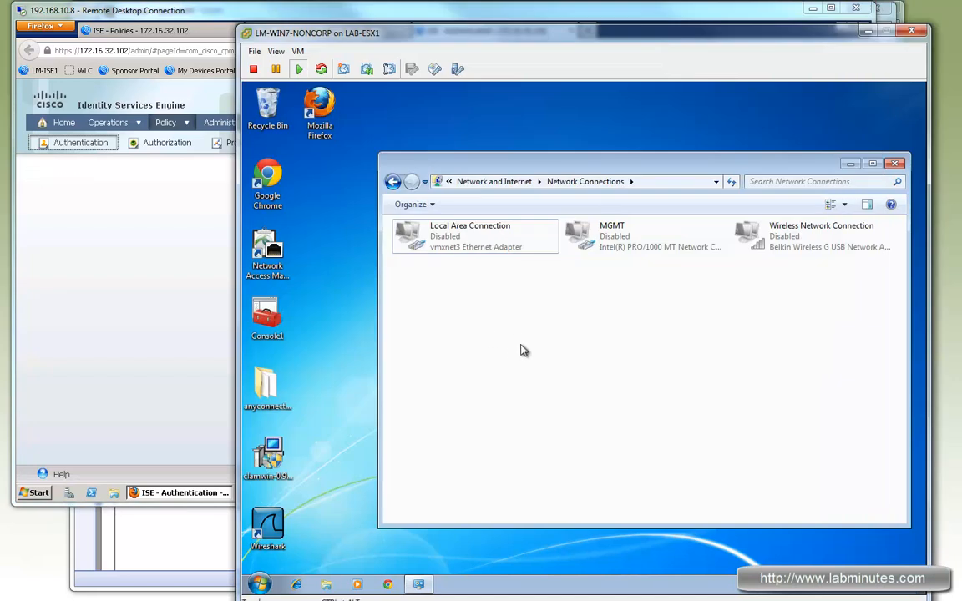
key("alt+Tab")
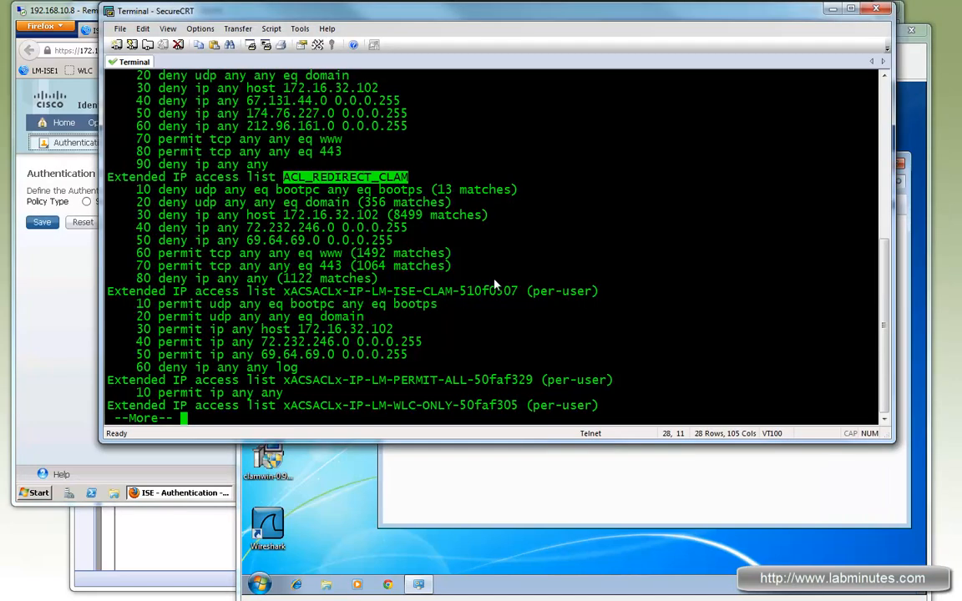
left_click(494, 284)
key("space")
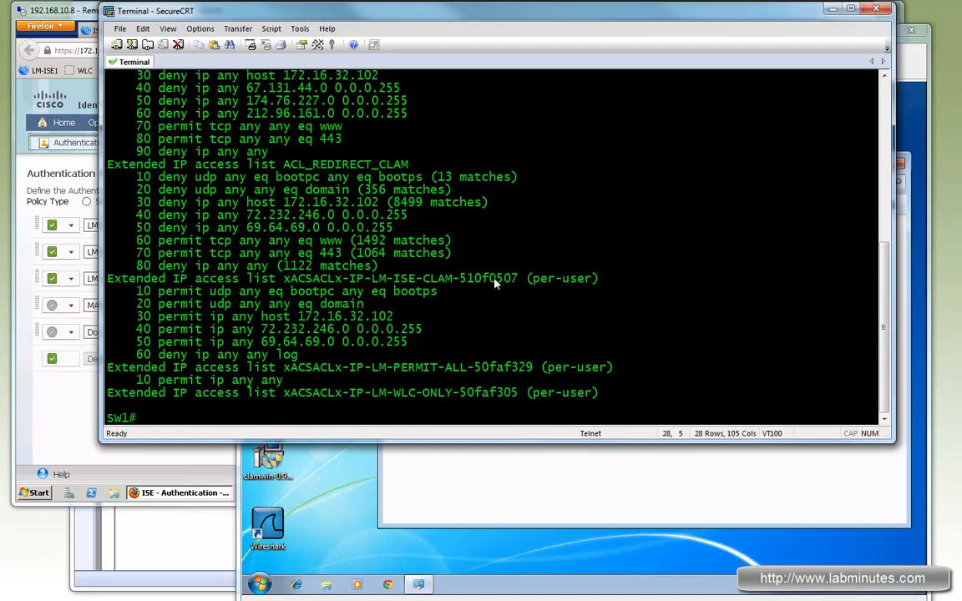
type("sh")
key("BackSpace")
key("BackSpace")
key("BackSpace")
type("conf t")
key("Return")
Display the authentication session details for switch interface f1/0/19.
type("do sh authe sess int f1/0/19")
key("Return")
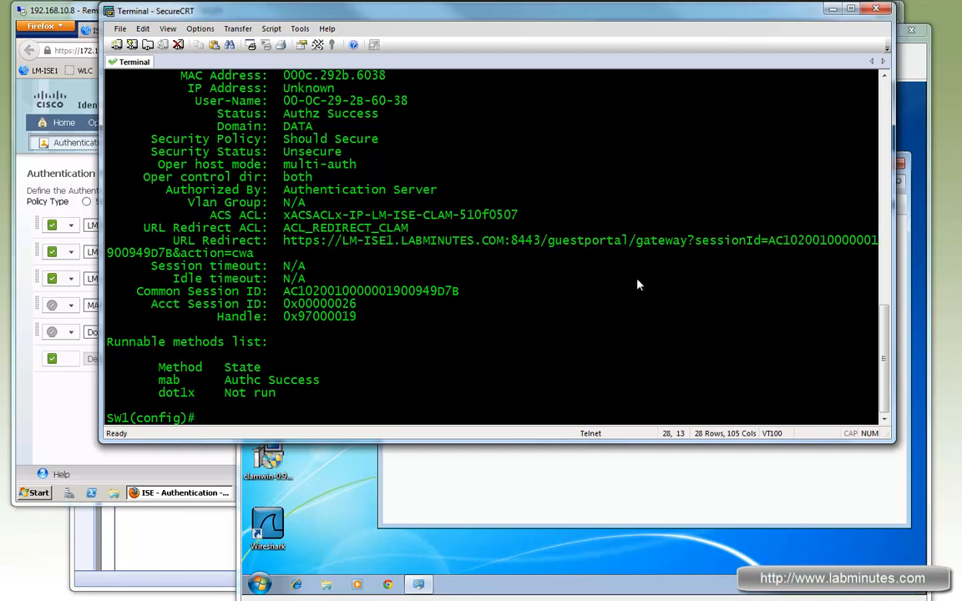
type("shut")
key("Return")
type("no shu")
key("BackSpace")
key("BackSpace")
key("BackSpace")
key("BackSpace")
key("BackSpace")
key("BackSpace")
Shut down switch interface f1/0/19 and bring it back up.
type("int f0")
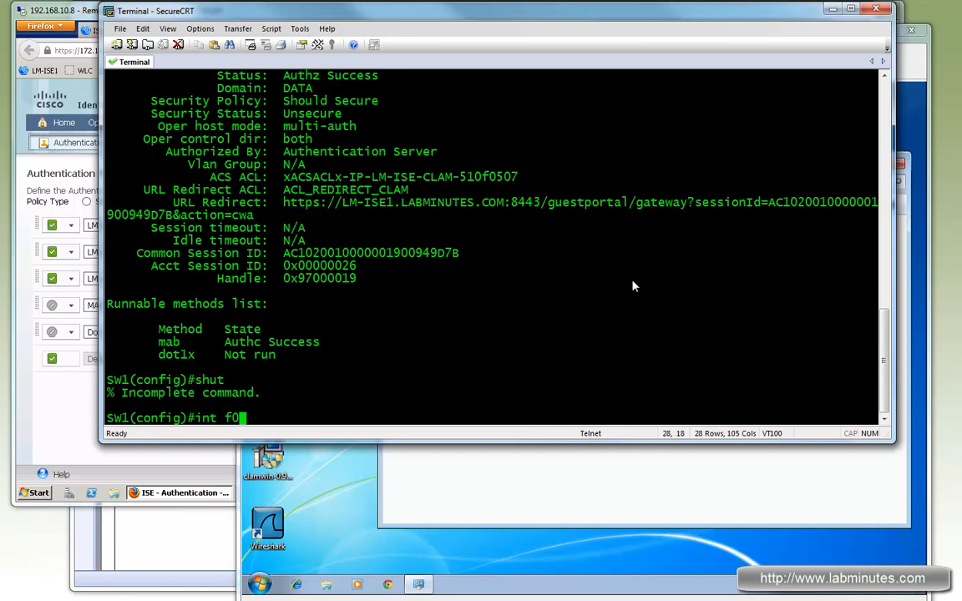
type("/1/0/19")
key("Return")
type("shut")
key("Return")
key("Return")
type("no shut")
key("Return")
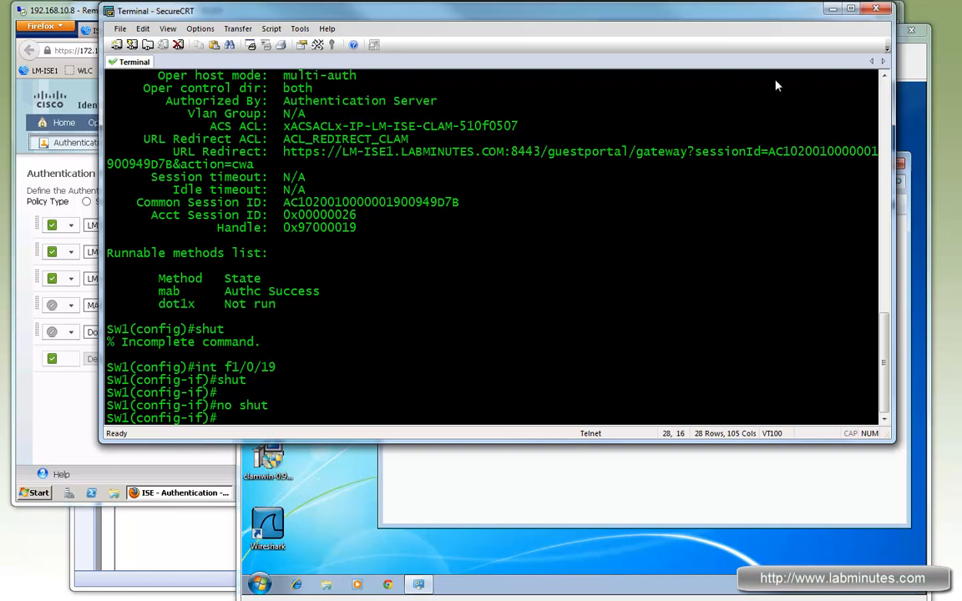
On the LM-WIN7-NONCORP virtual machine, enable the Local Area Connection and open the guest portal's self-service registration in Chrome.
left_click(904, 68)
double_click(489, 240)
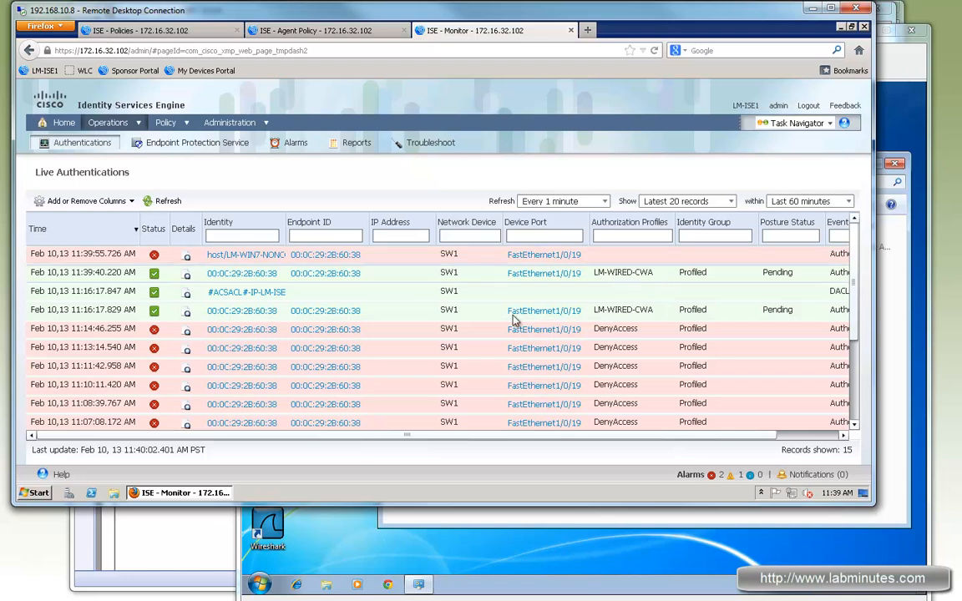
left_click(364, 586)
left_click(388, 585)
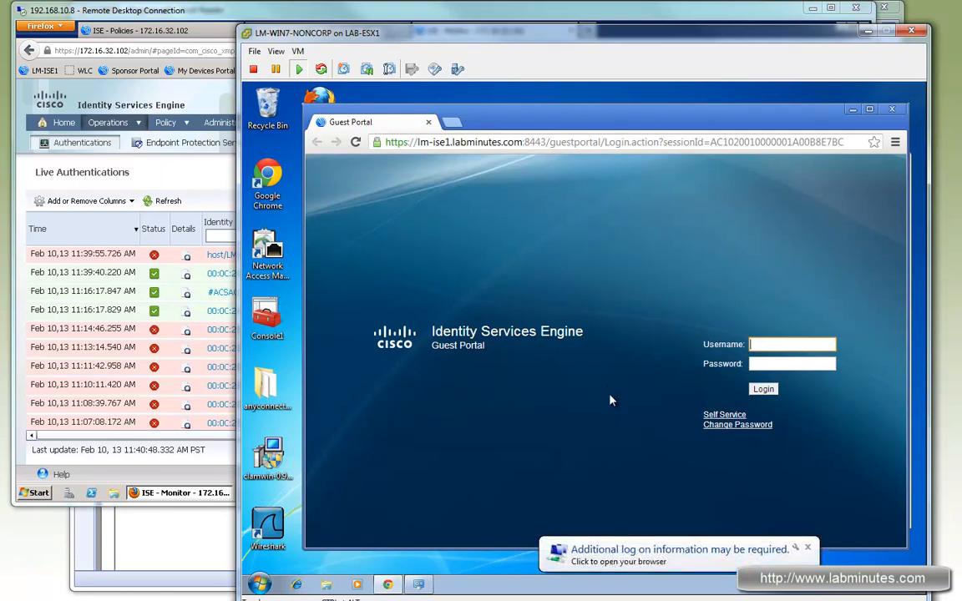
left_click(723, 415)
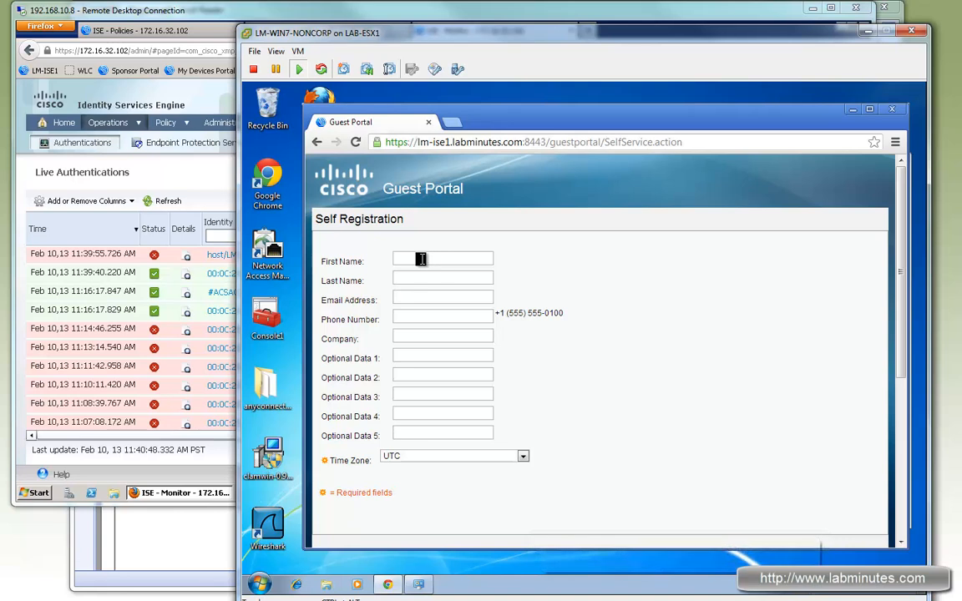
Enter the guest's e-mail address in the self-registration form.
left_click(417, 301)
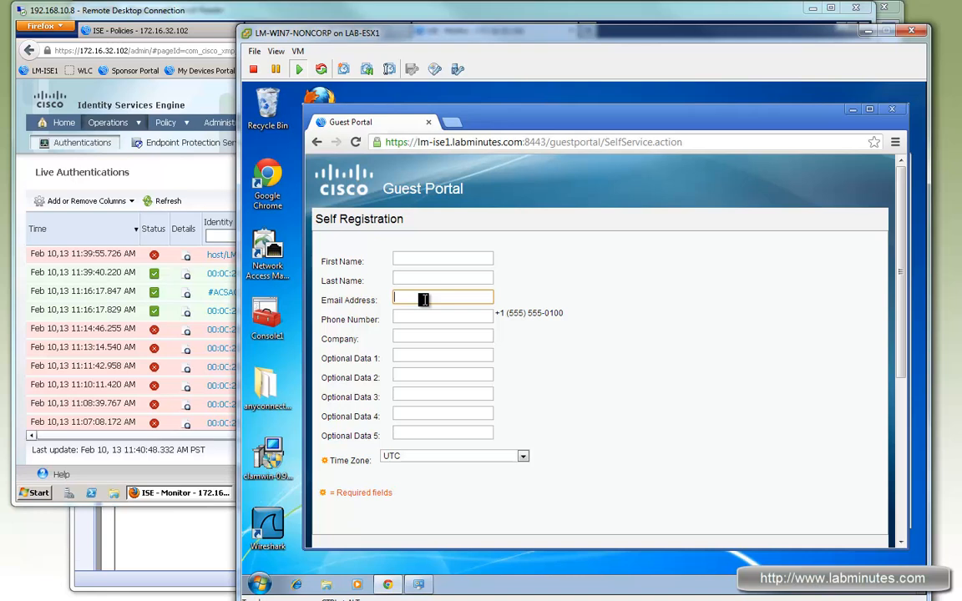
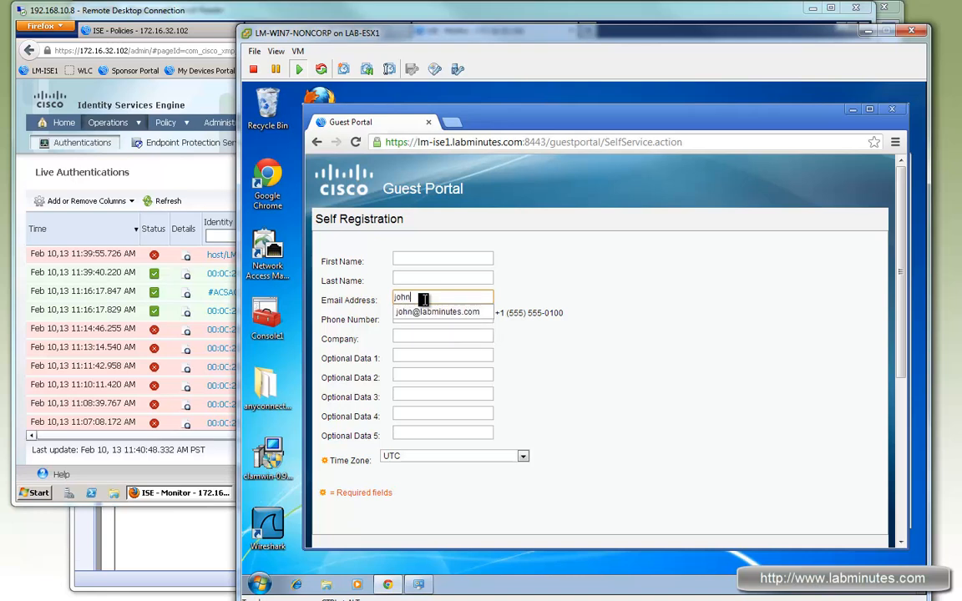
left_click_drag(484, 298, 385, 302)
key("ctrl+c")
left_click(564, 285)
Set the registration time zone to US/Pacific and submit the self-registration form.
left_click(492, 460)
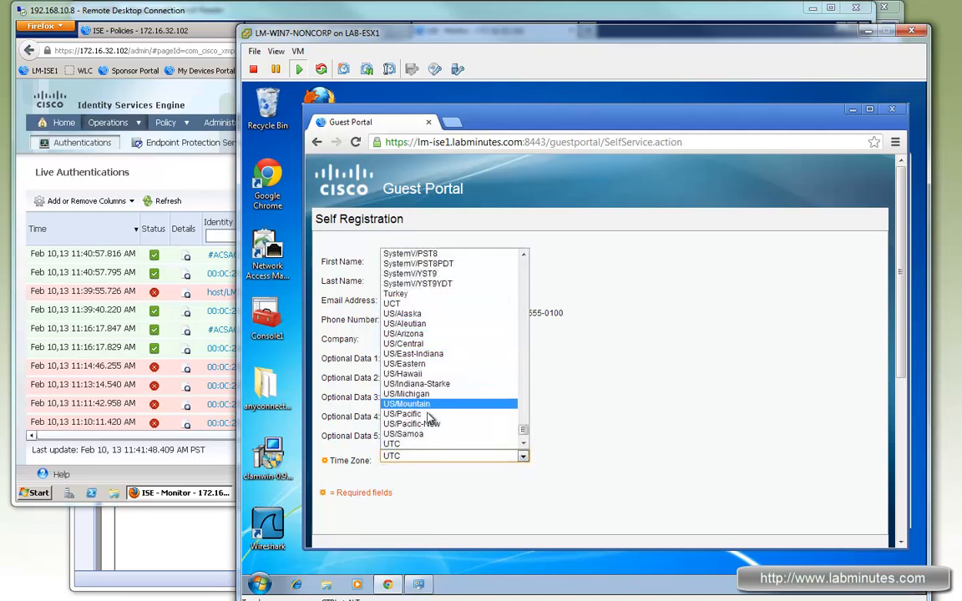
left_click(429, 414)
scroll(501, 350, "down", 5)
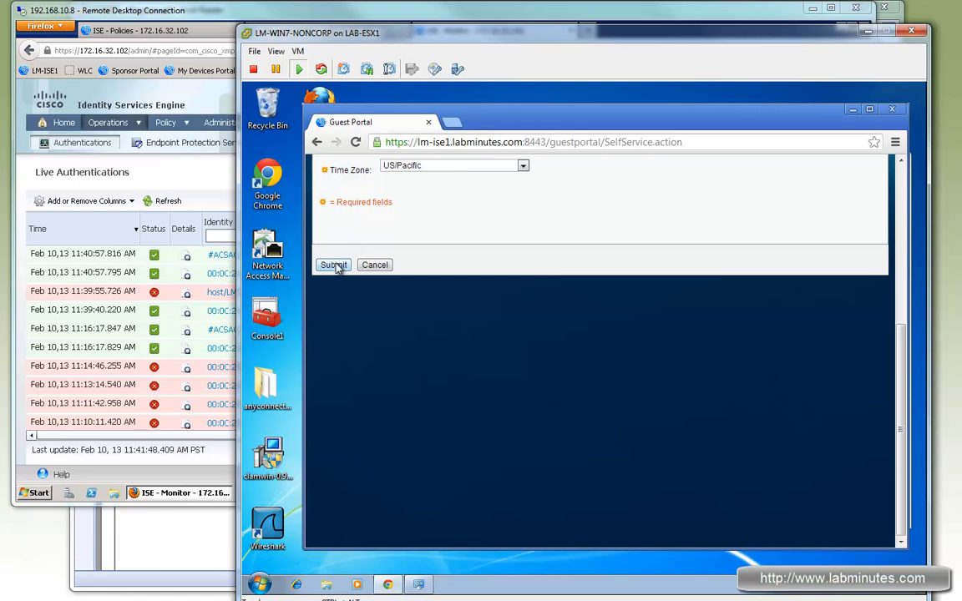
left_click(333, 264)
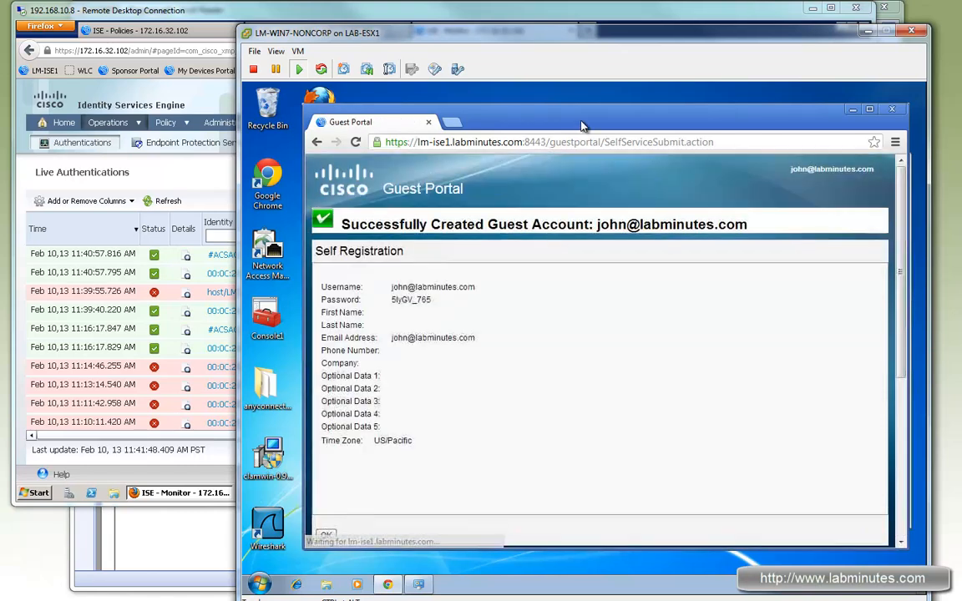
Open Notepad on the client and copy the new guest account's username and password into it on separate lines.
key("super")
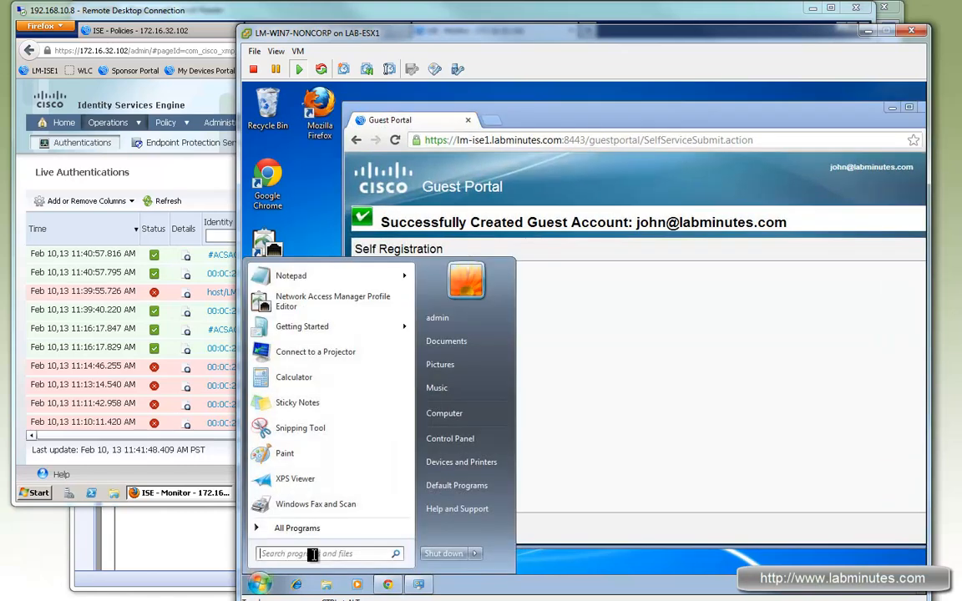
type("notepad")
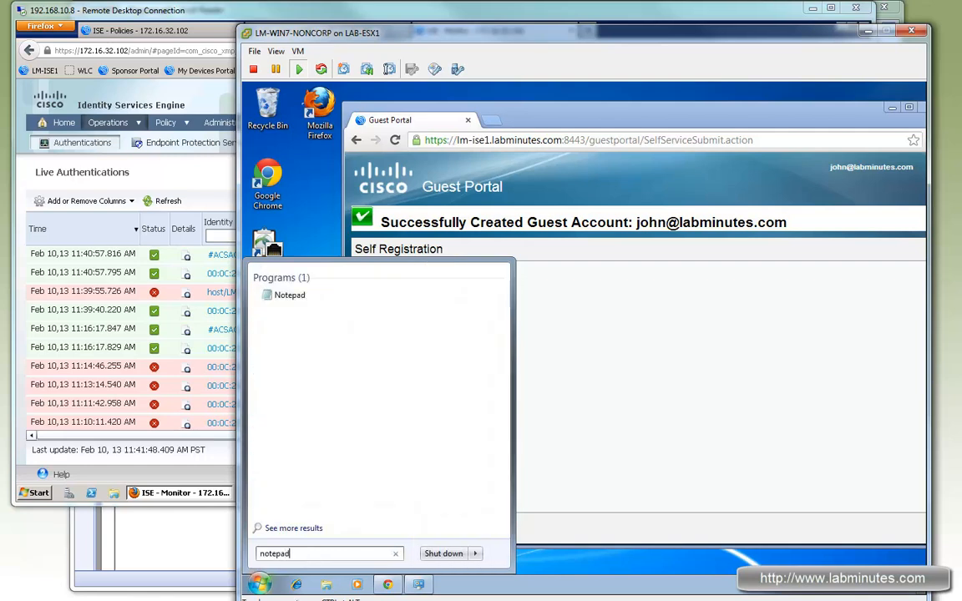
key("Return")
left_click(477, 301)
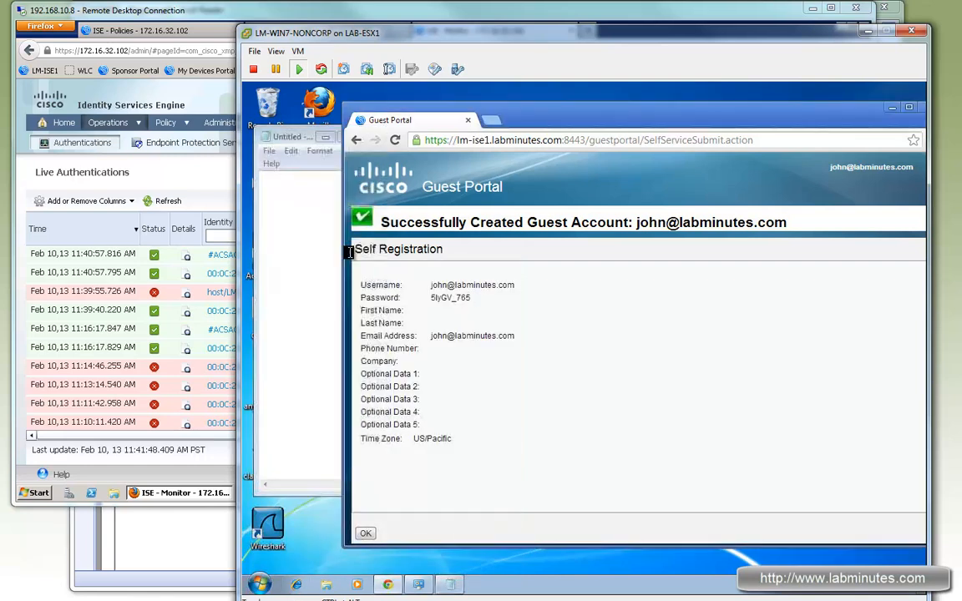
left_click(318, 214)
key("ctrl+v")
key("Return")
left_click_drag(483, 300, 431, 297)
key("ctrl+c")
left_click(287, 218)
key("ctrl+v")
Acknowledge the created guest account and try to log in to the guest portal with its username and password.
left_click(371, 535)
left_click(371, 535)
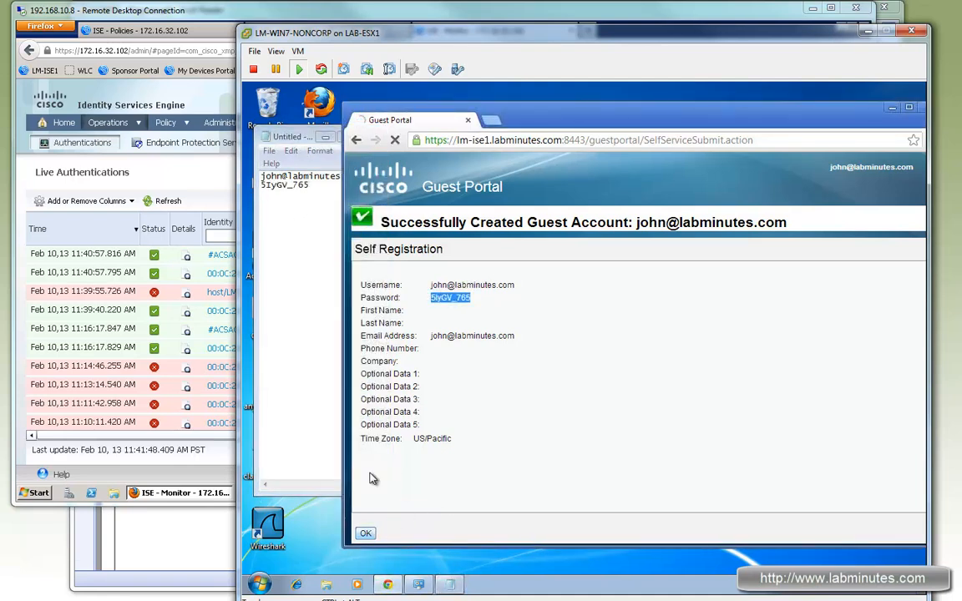
left_click(831, 363)
key("ctrl+v")
left_click(283, 184)
double_click(311, 176)
key("ctrl+c")
left_click(803, 342)
key("ctrl+v")
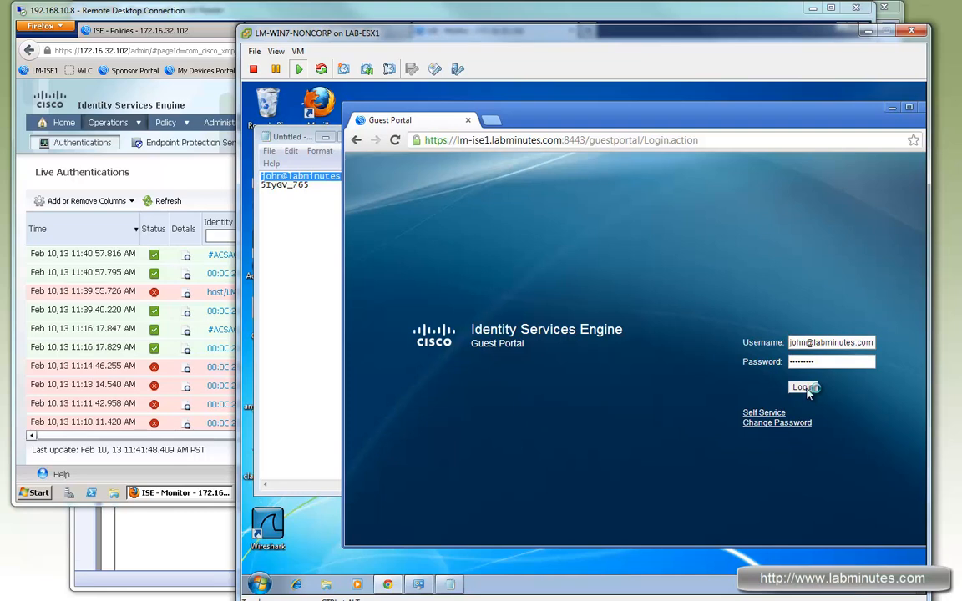
left_click(804, 388)
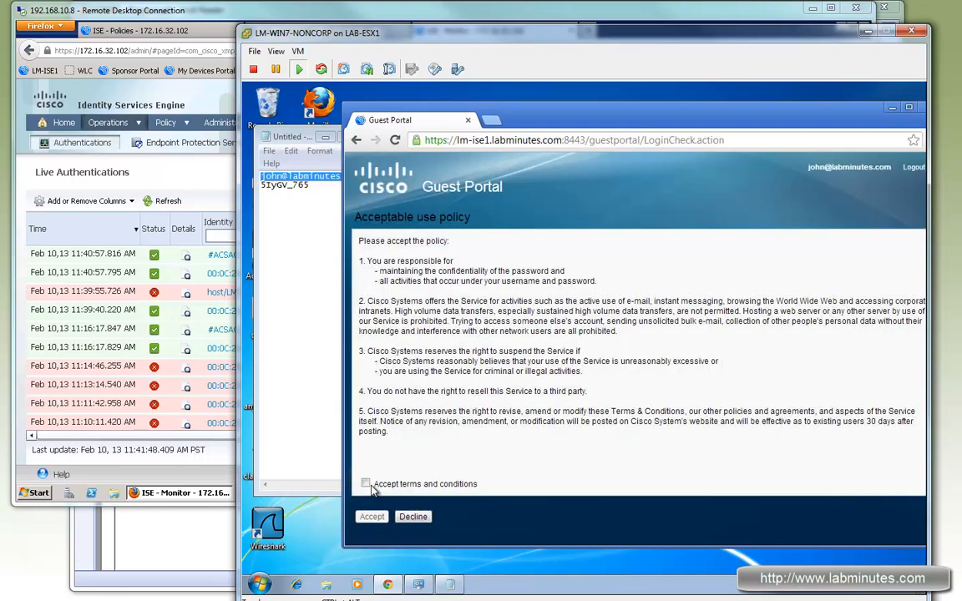
Accept the terms and conditions of the guest portal's acceptable use policy.
left_click(366, 484)
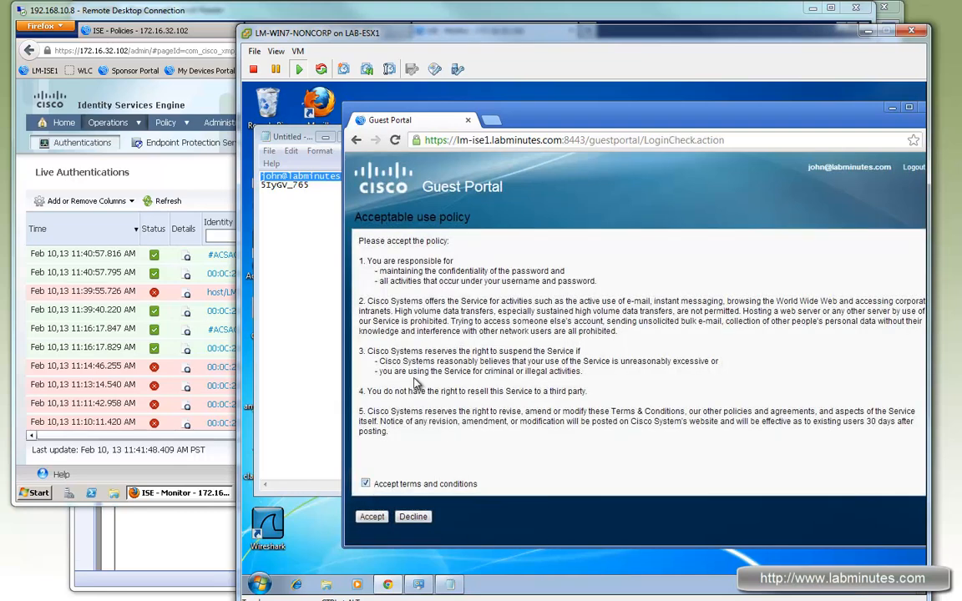
left_click(371, 516)
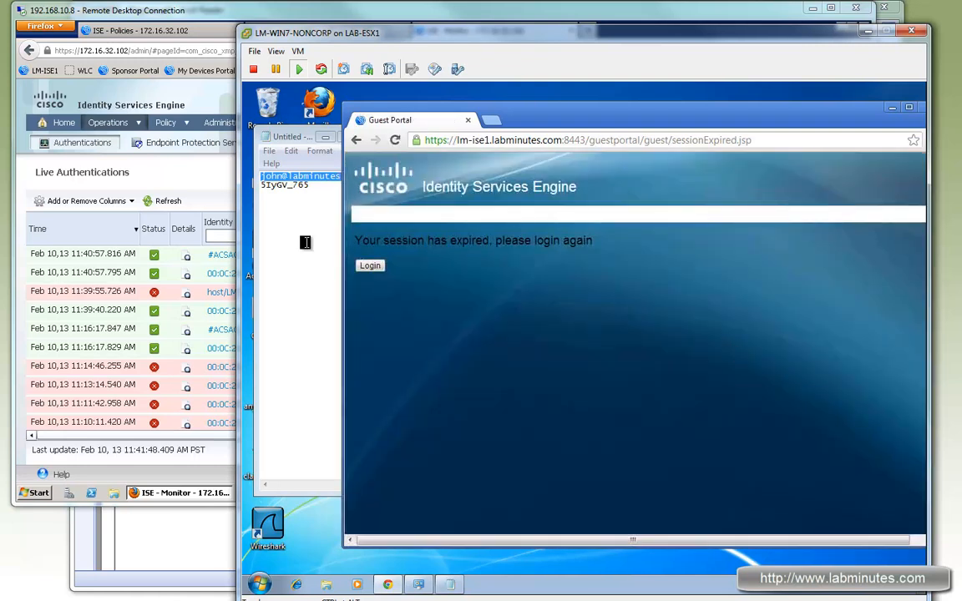
left_click_drag(815, 106, 780, 104)
left_click(388, 584)
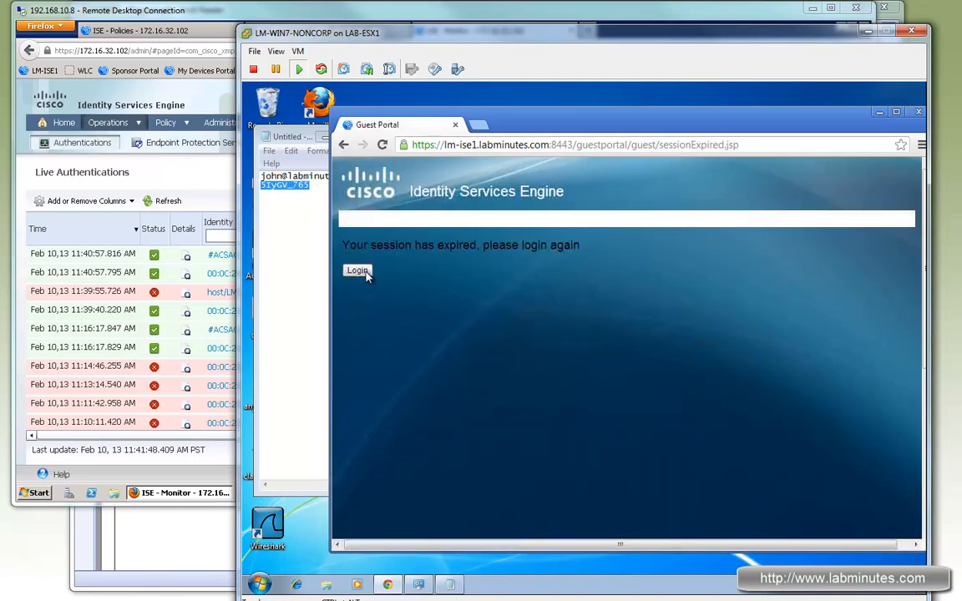
left_click_drag(839, 126, 811, 121)
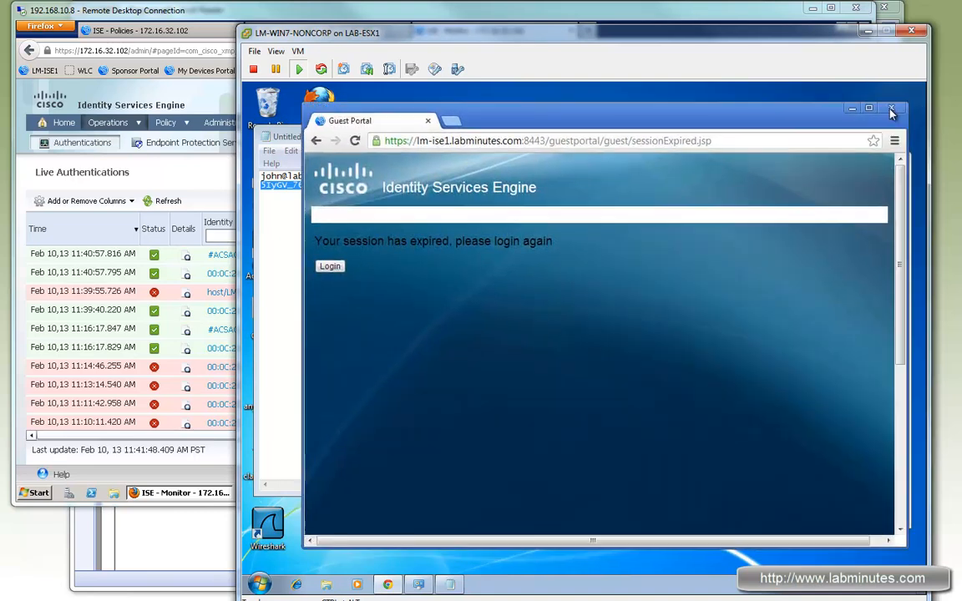
Switch to the ISE admin browser, open the reports Catalog in a new tab and run RADIUS Active Sessions from Session Directory.
left_click(256, 21)
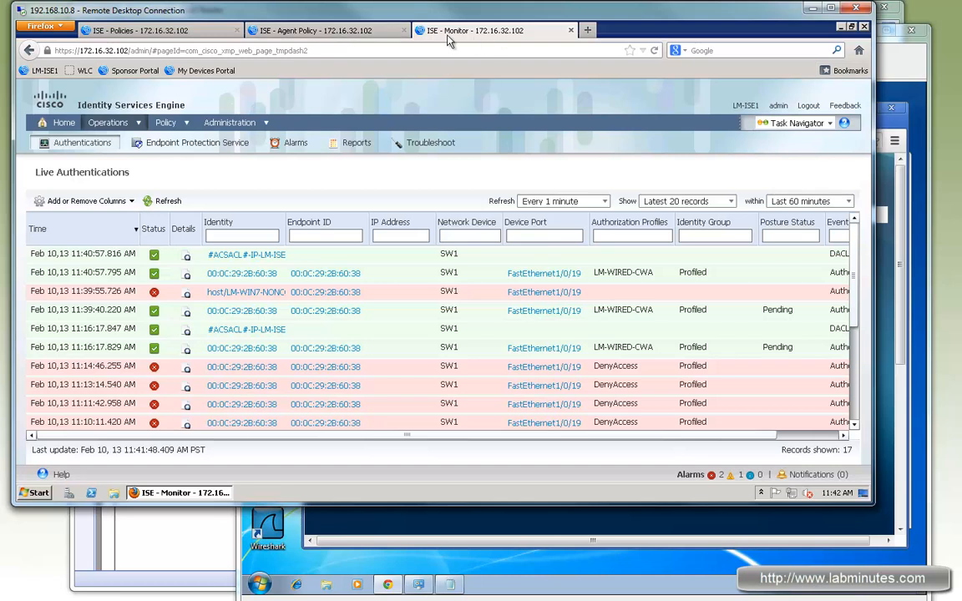
mouse_move(132, 127)
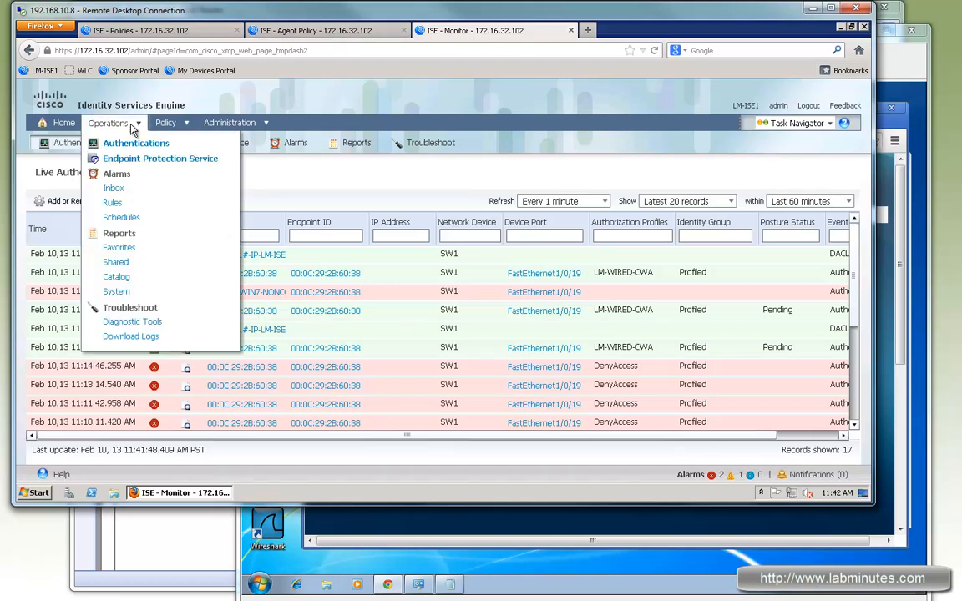
right_click(120, 278)
left_click(181, 285)
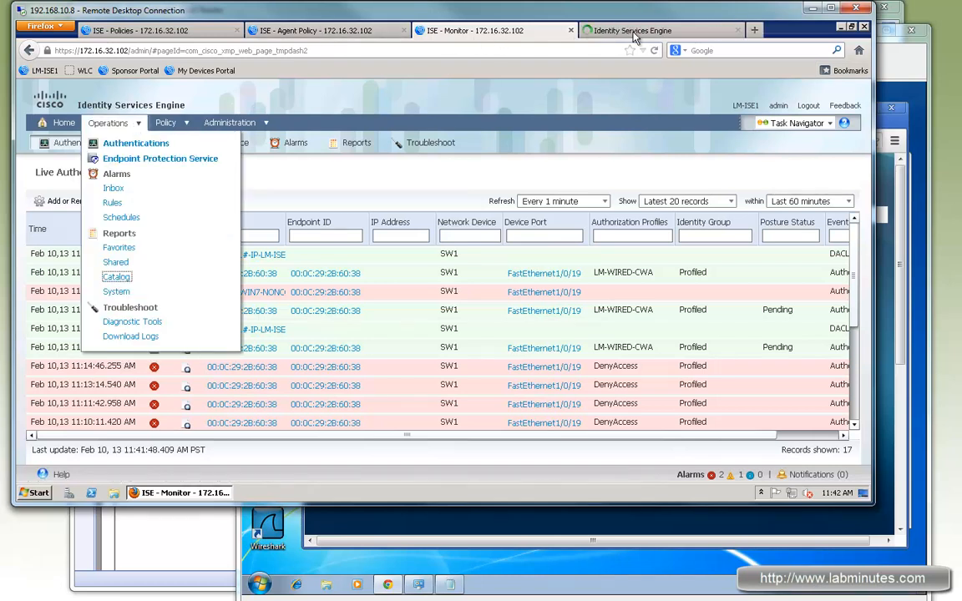
left_click(659, 30)
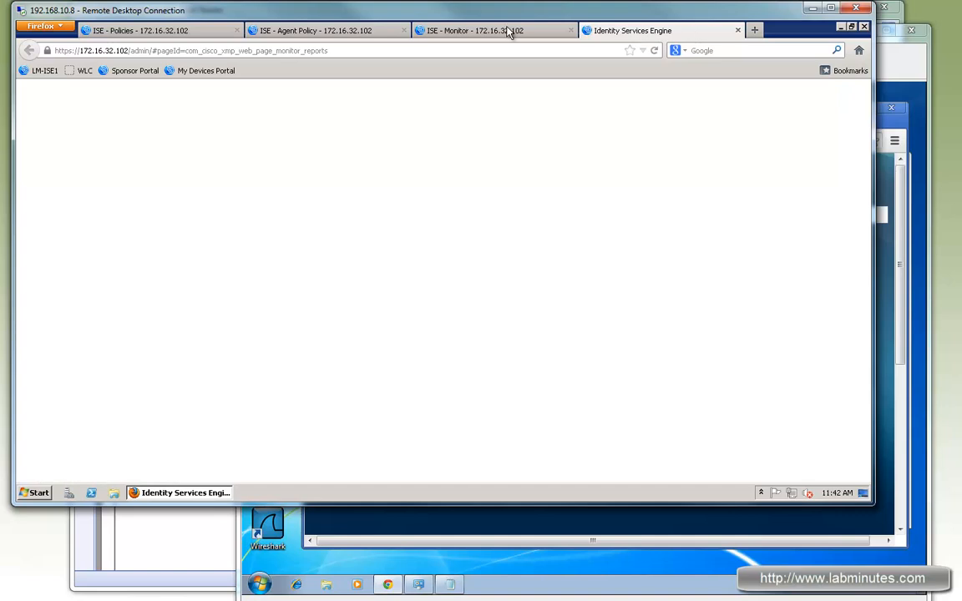
left_click(508, 31)
left_click(695, 32)
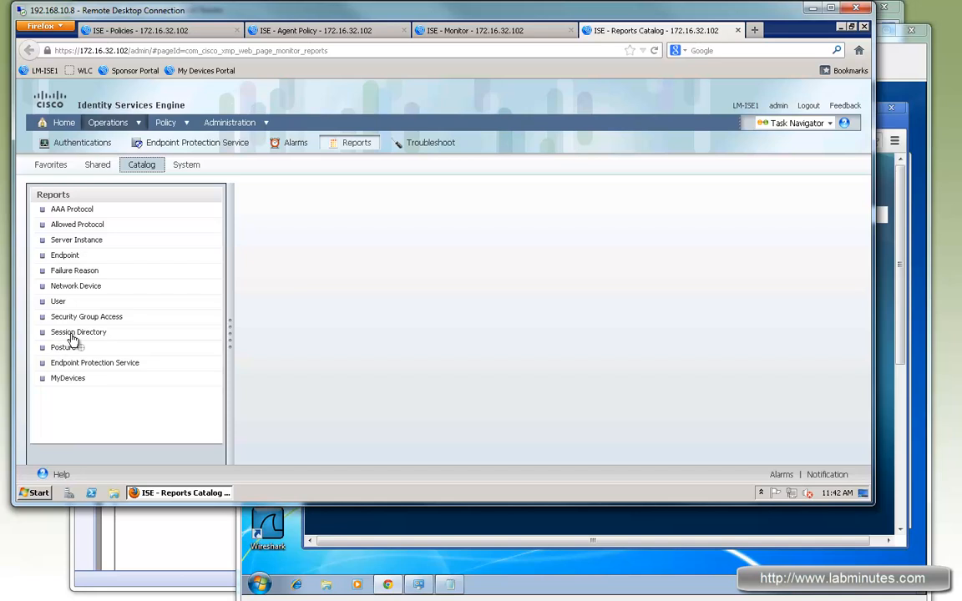
left_click(75, 333)
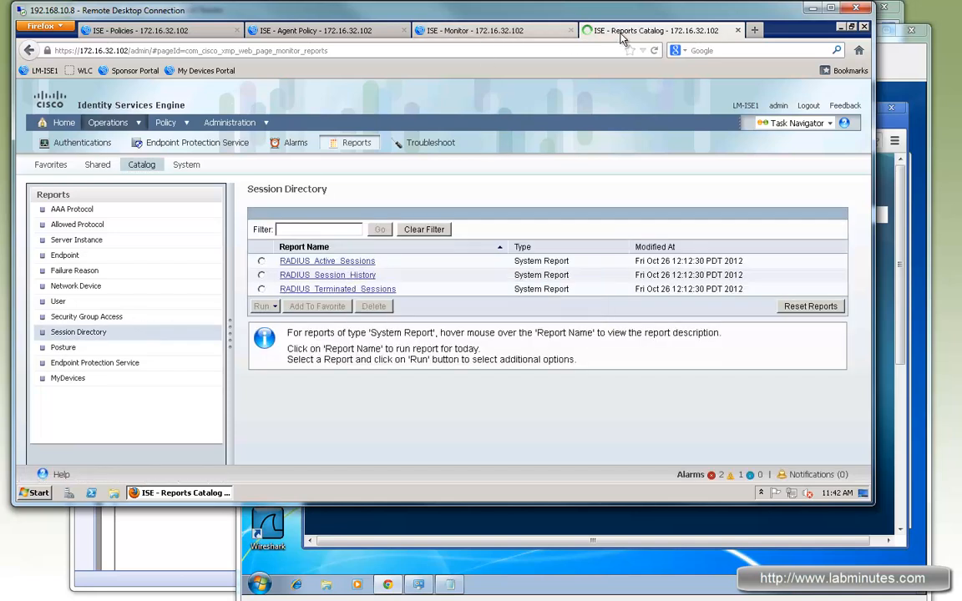
Send a CoA request with the Session termination option for the VMWare-Device session and return to the report.
left_click_drag(548, 460, 634, 467)
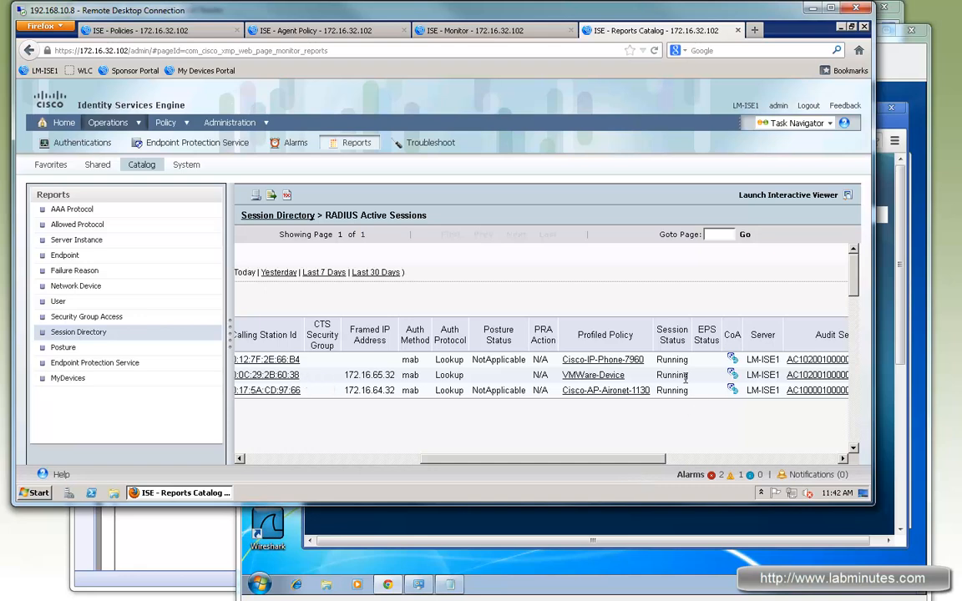
left_click_drag(689, 374, 663, 375)
left_click_drag(667, 461, 721, 459)
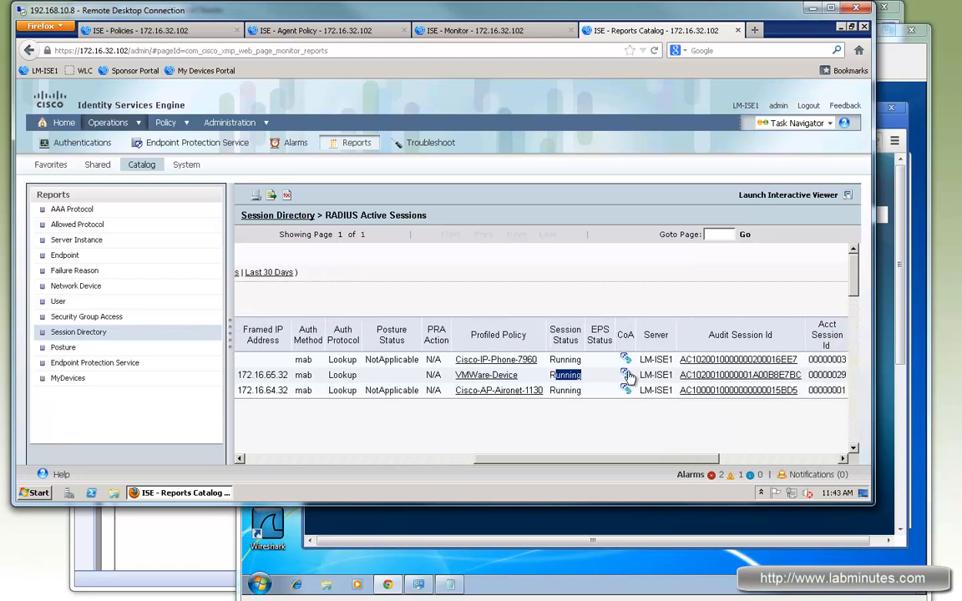
left_click(625, 375)
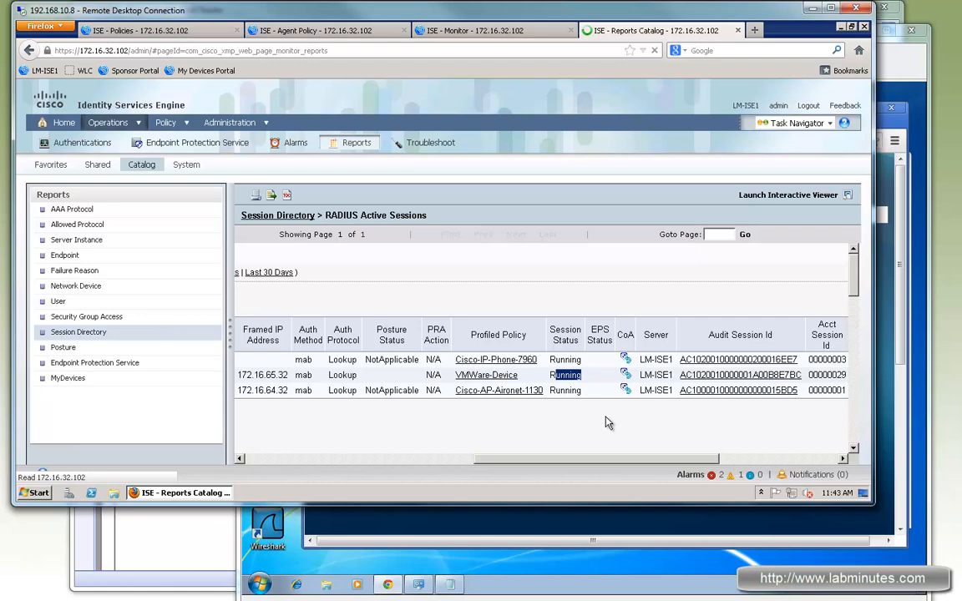
left_click(440, 338)
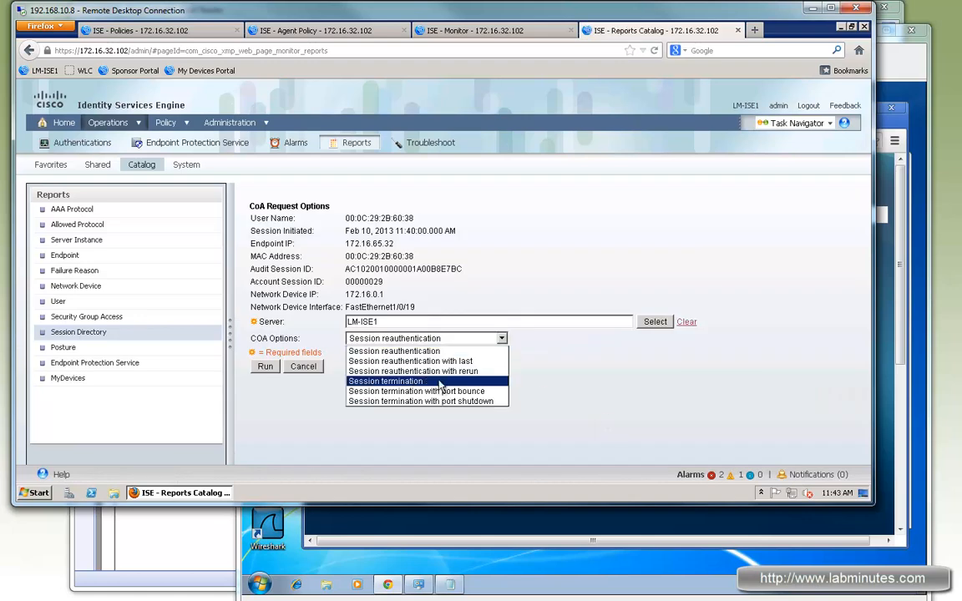
left_click(413, 380)
left_click(266, 368)
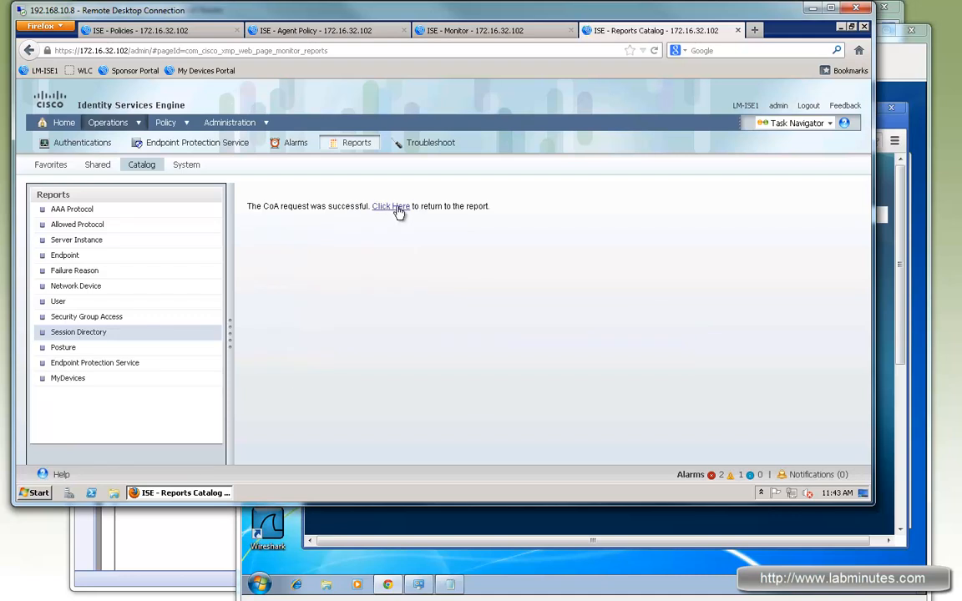
left_click(393, 209)
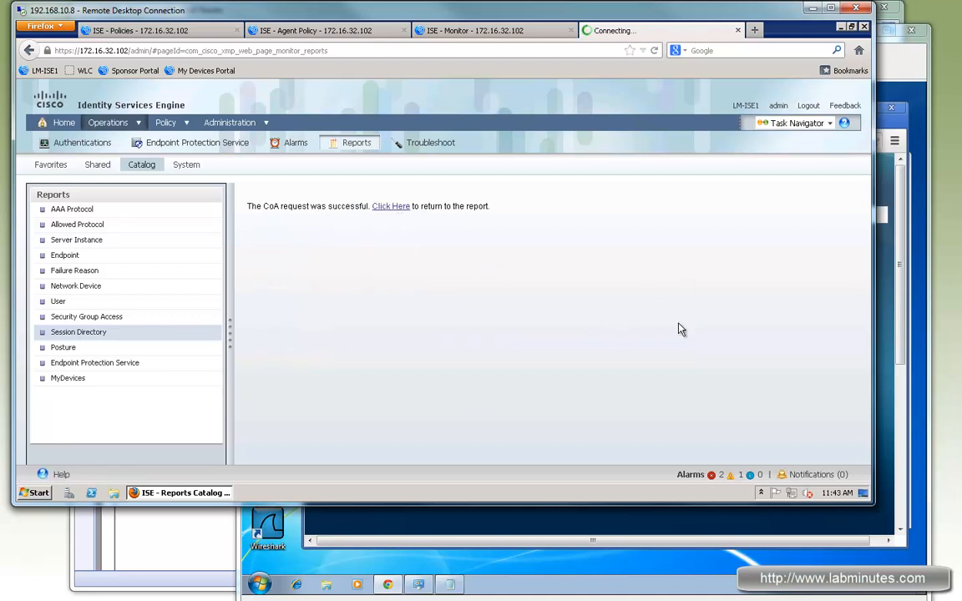
left_click(900, 71)
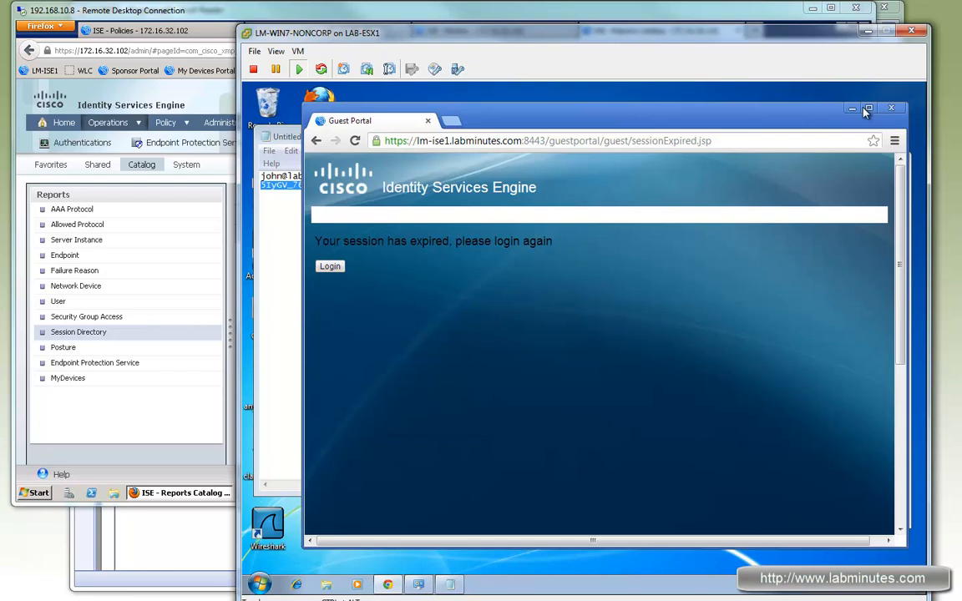
left_click(388, 584)
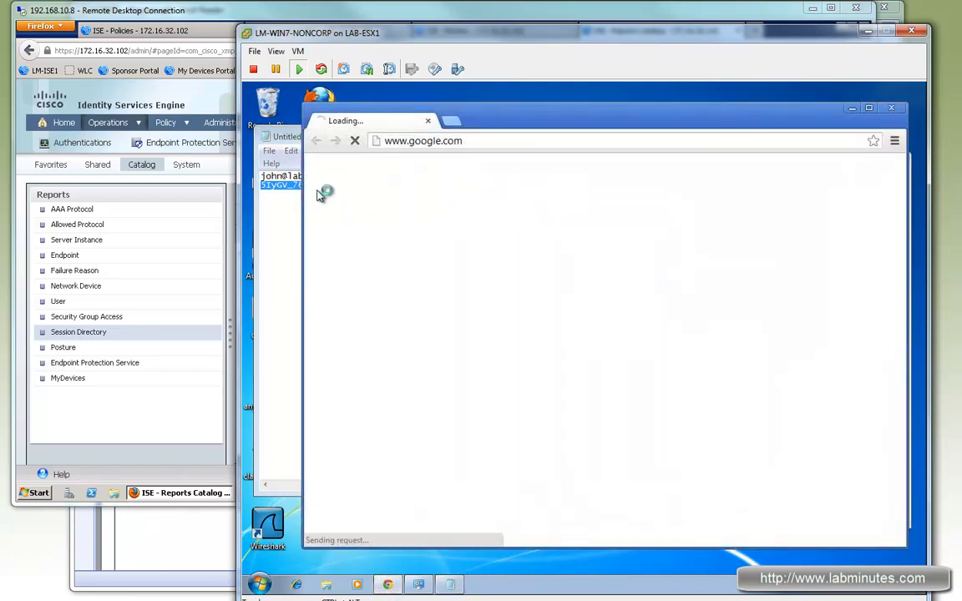
left_click_drag(278, 196, 248, 185)
left_click(811, 360)
key("ctrl+v")
left_click(781, 386)
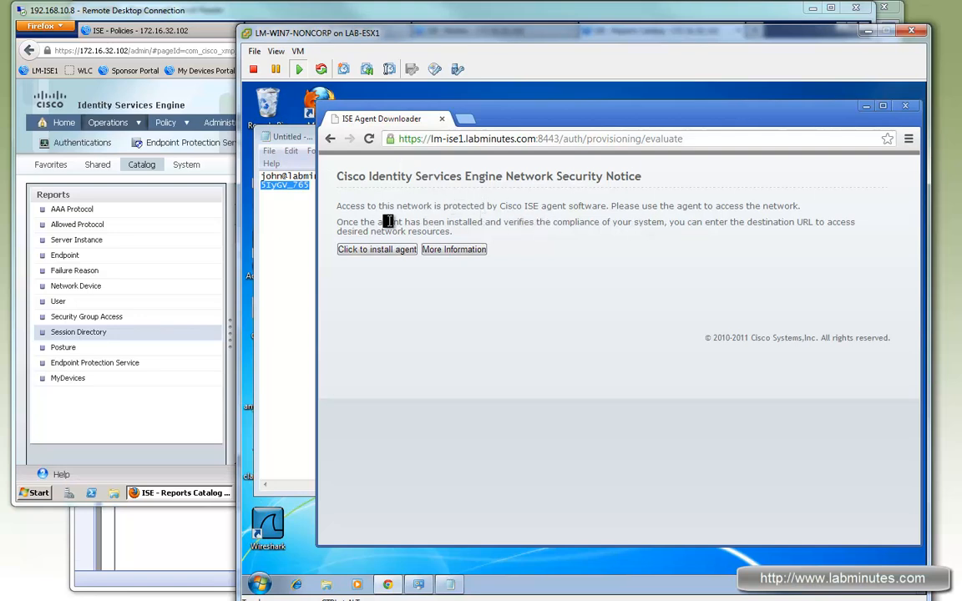
Install the agent from the ISE Agent Downloader page and allow Cisco NAC Component to make changes to the computer.
left_click(392, 251)
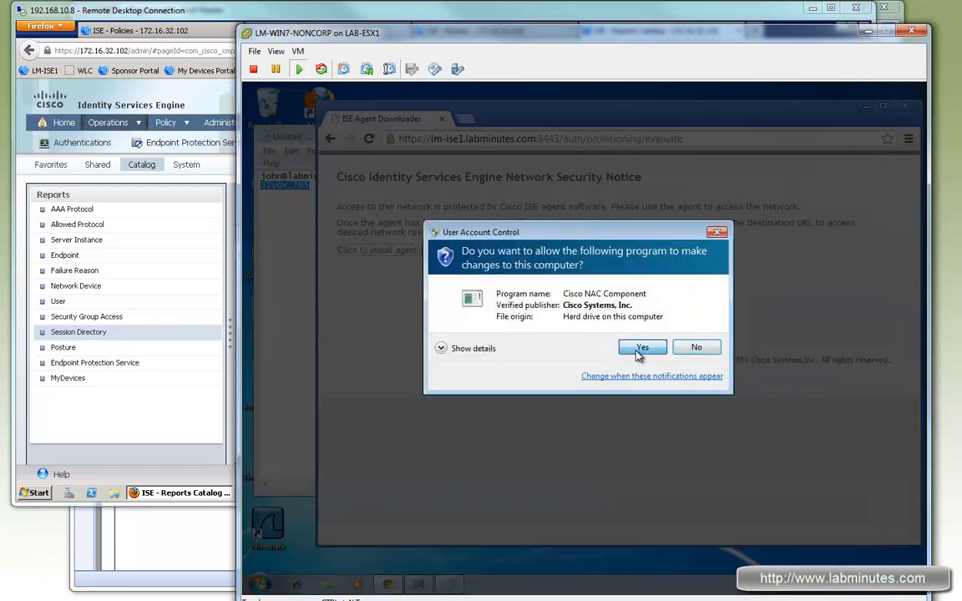
left_click(639, 349)
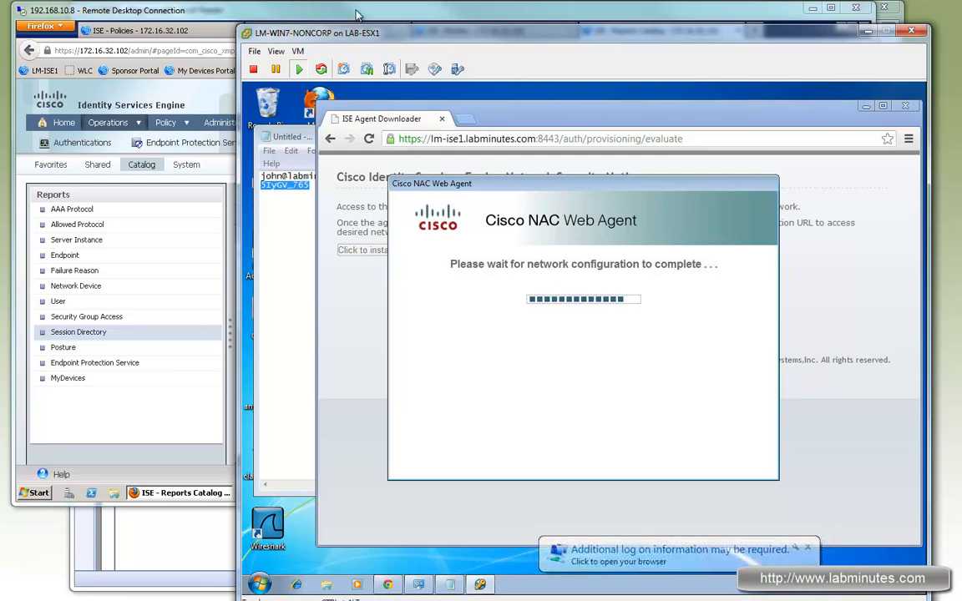
Switch to the ISE admin browser and refresh Live Authentications to check the client's guest authorization and posture status.
left_click(324, 14)
key("ctrl+Page_Up")
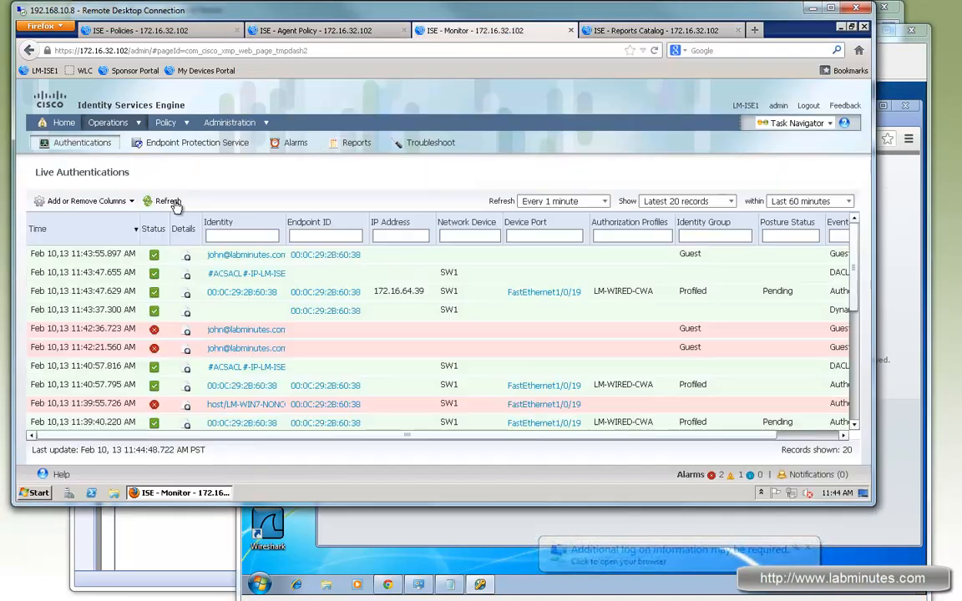
left_click(164, 200)
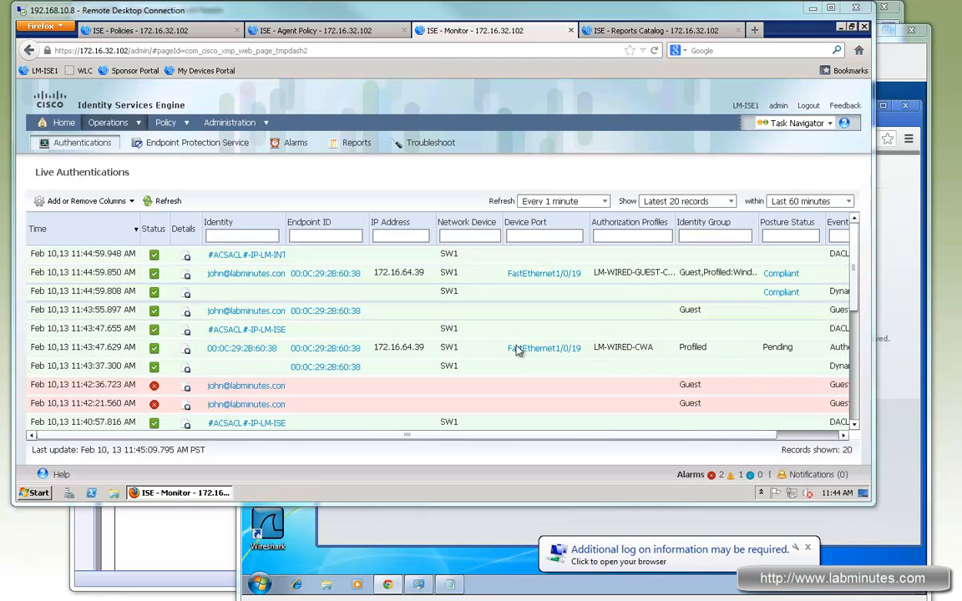
Switch to the SW1 terminal in SecureCRT and redisplay the authentication session details for interface f1/0/19.
key("alt+Tab")
key("q")
key("Up")
key("Return")
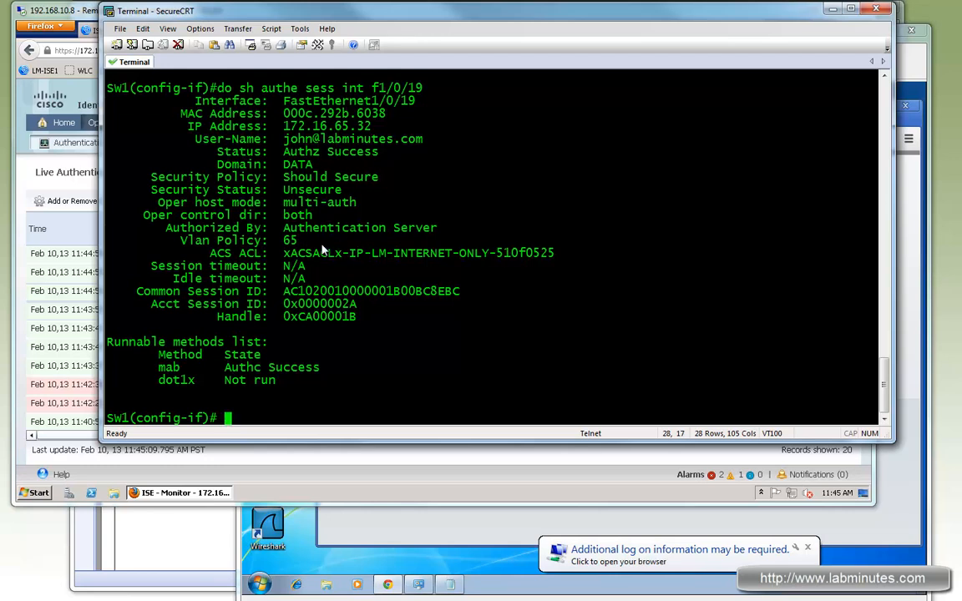
Compare the ACS ACL in the latest f1/0/19 session output with the ACL and URL redirect of the earlier session output.
left_click_drag(489, 254, 337, 254)
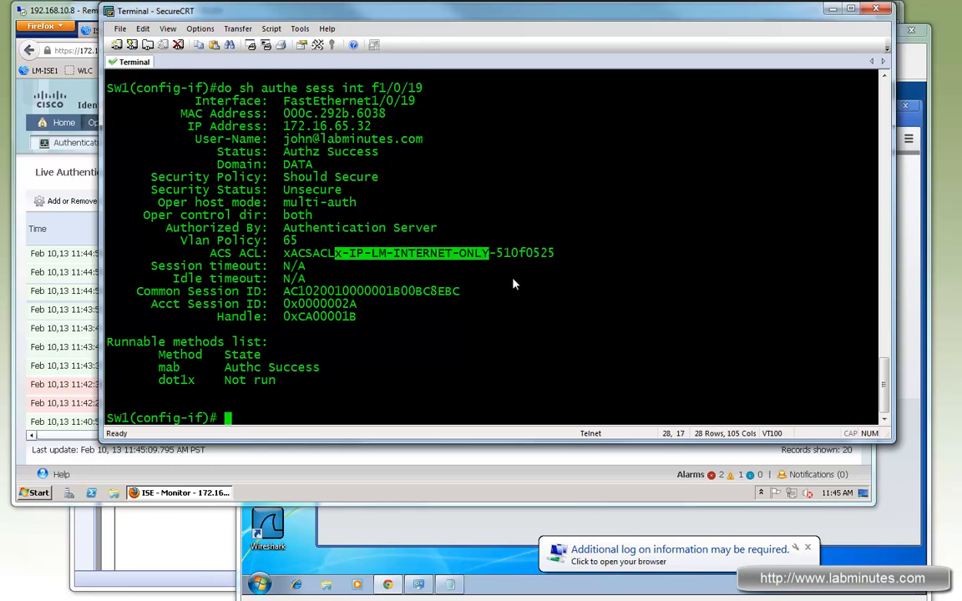
scroll(513, 283, "up", 6)
left_click_drag(331, 191, 678, 193)
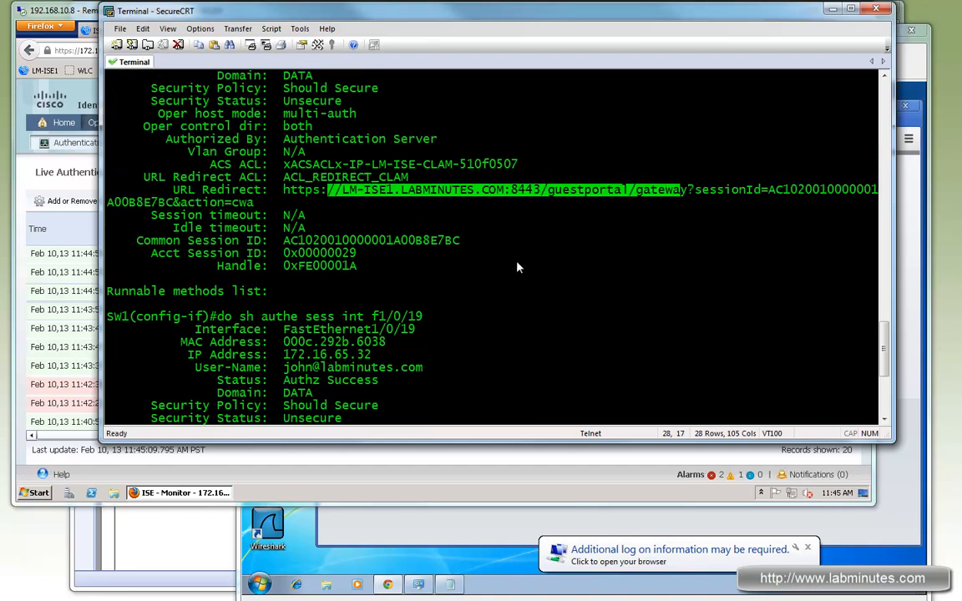
left_click(519, 271)
scroll(519, 275, "down", 6)
left_click_drag(501, 253, 371, 253)
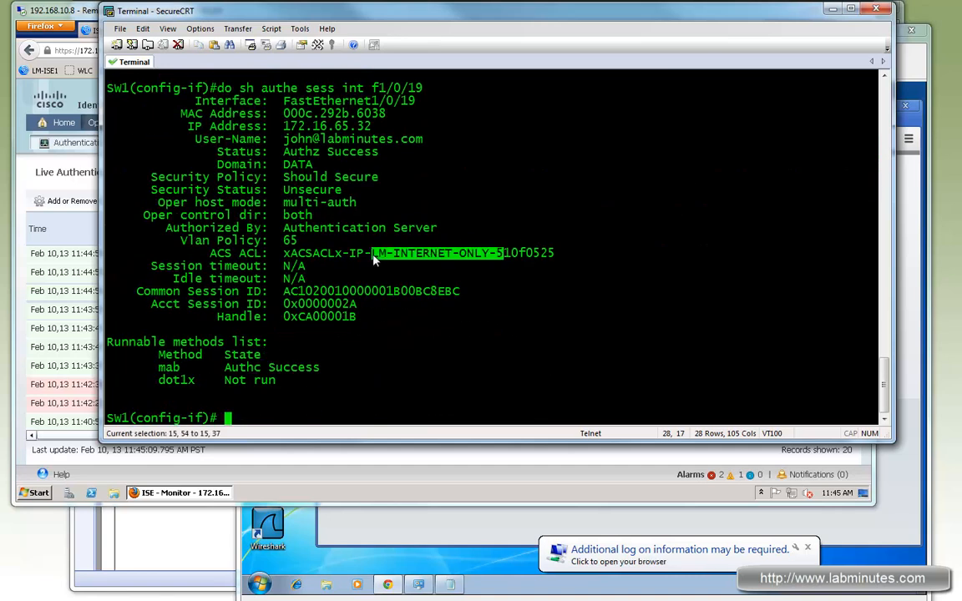
scroll(451, 260, "up", 4)
scroll(451, 260, "down", 3)
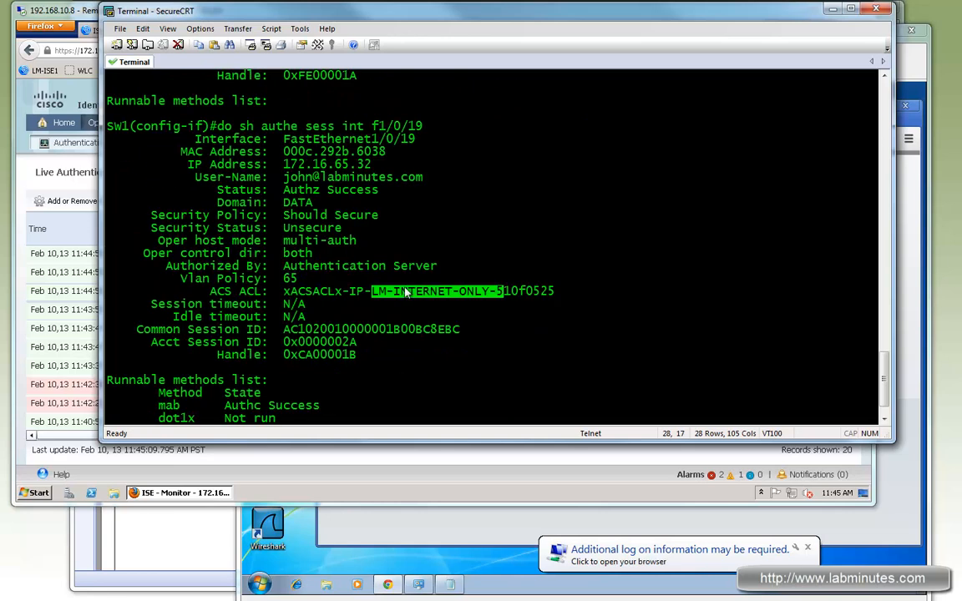
Examine the ACS ACL, user name, VLAN policy and IP address in the latest f1/0/19 session output.
left_click_drag(364, 292, 484, 294)
left_click_drag(289, 178, 421, 178)
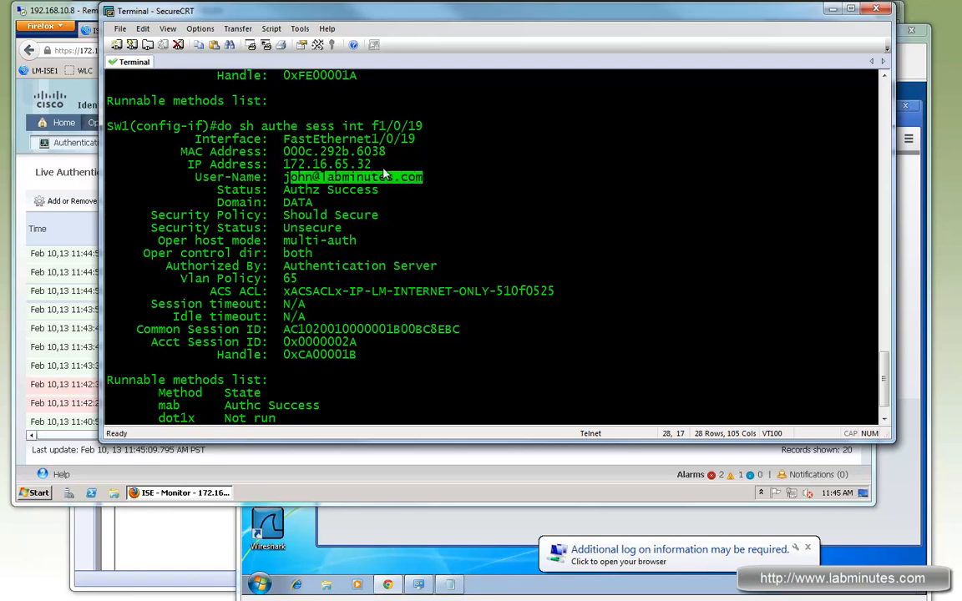
mouse_move(296, 279)
left_mouse_down()
mouse_move(182, 281)
mouse_move(311, 281)
mouse_move(283, 281)
left_mouse_up()
left_click_drag(188, 280, 302, 284)
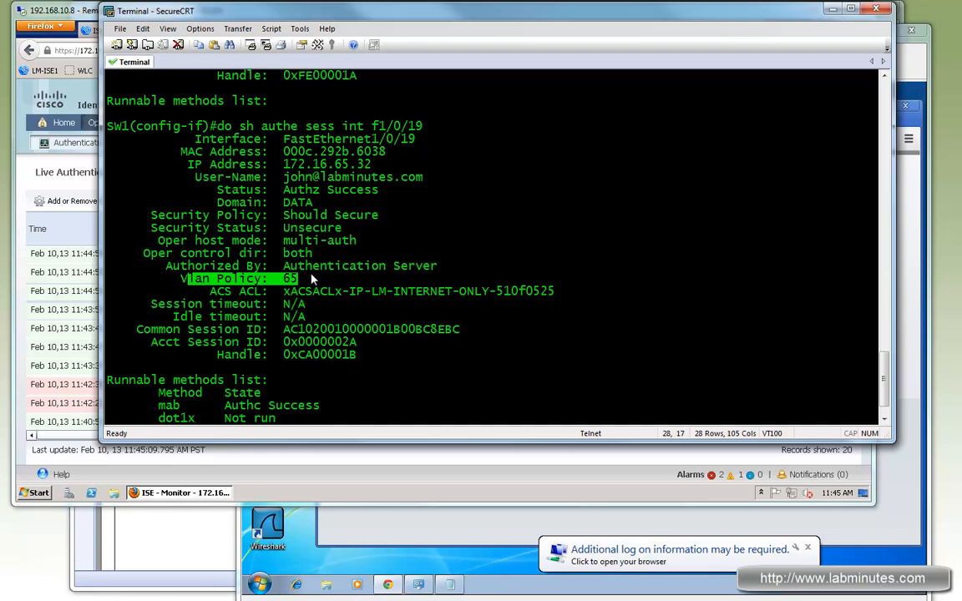
left_click_drag(392, 166, 283, 164)
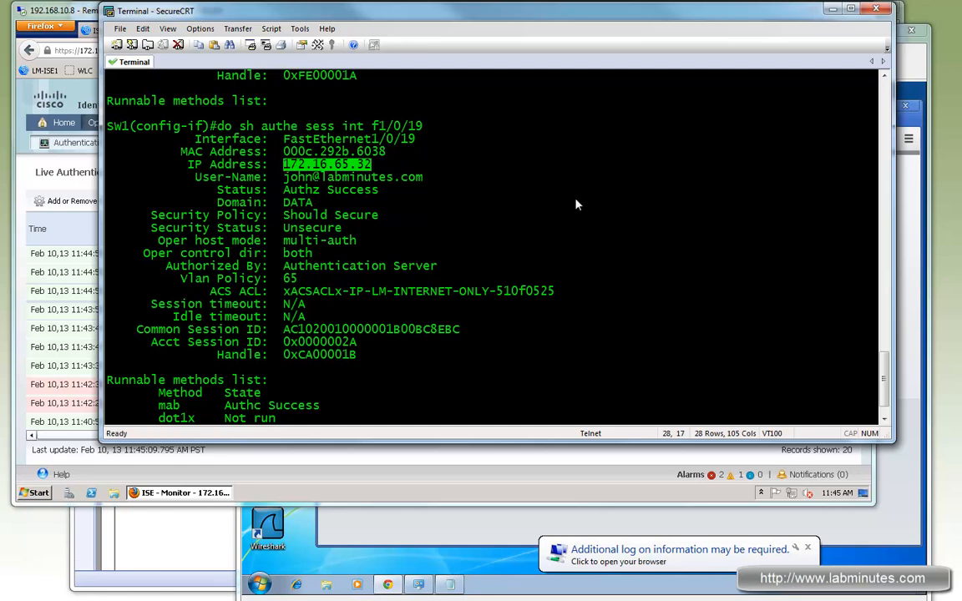
Switch to the ISE admin browser and open the details of the guest user's compliant FastEthernet1/0/19 authentication.
left_click(89, 15)
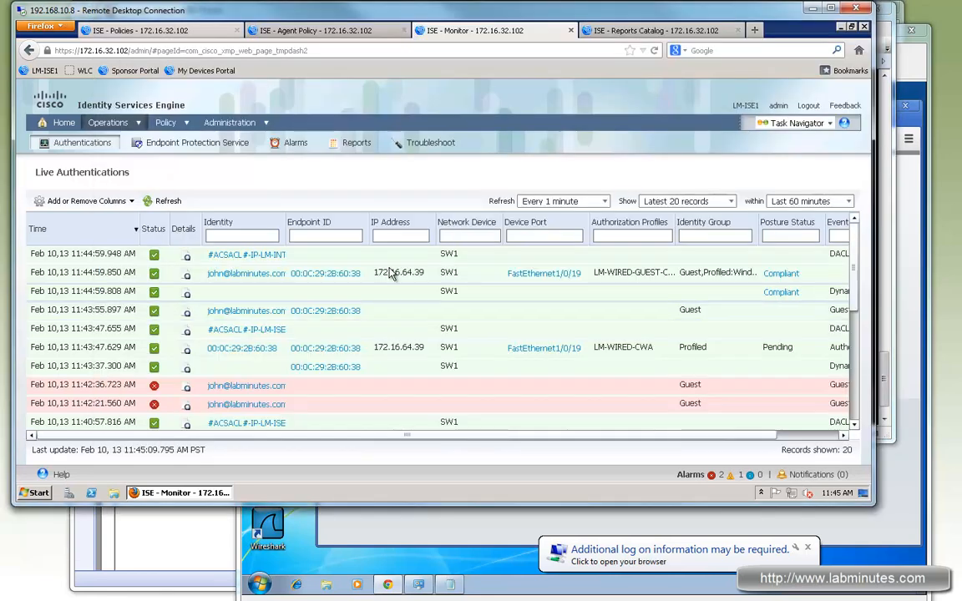
left_click(187, 277)
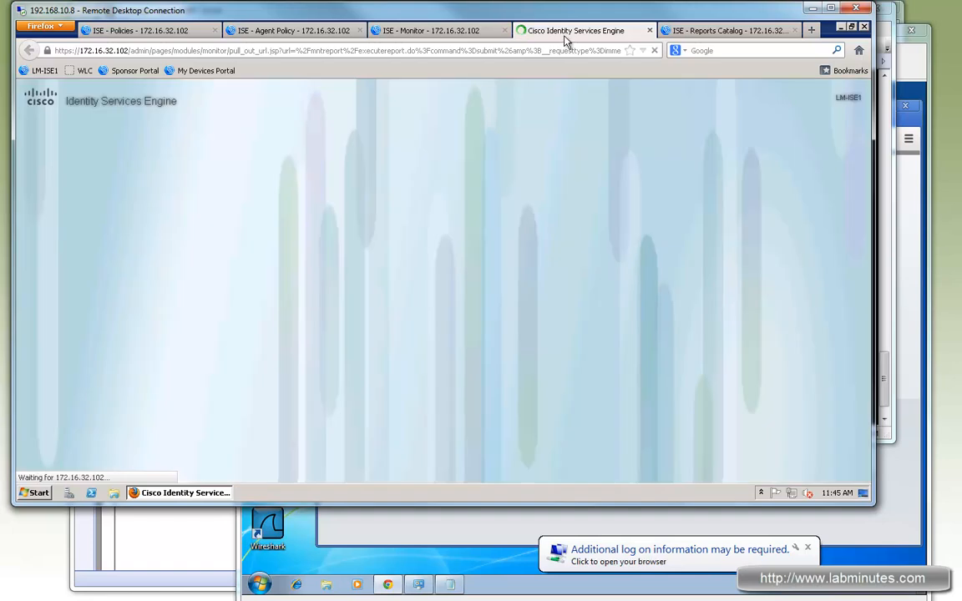
left_click(455, 35)
left_click(521, 30)
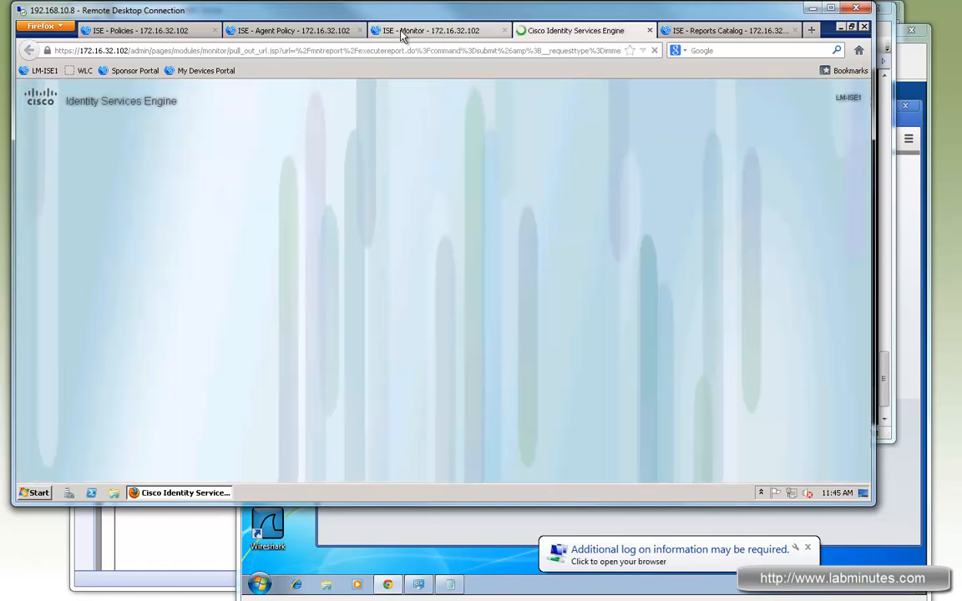
Open the Posture category of the ISE reports catalog.
left_click(678, 33)
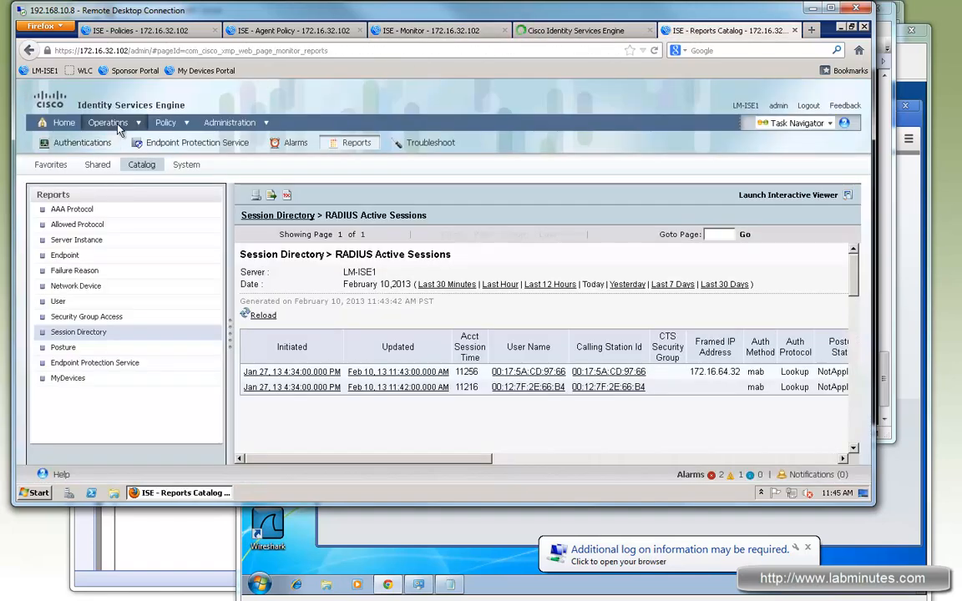
mouse_move(120, 126)
left_click(86, 349)
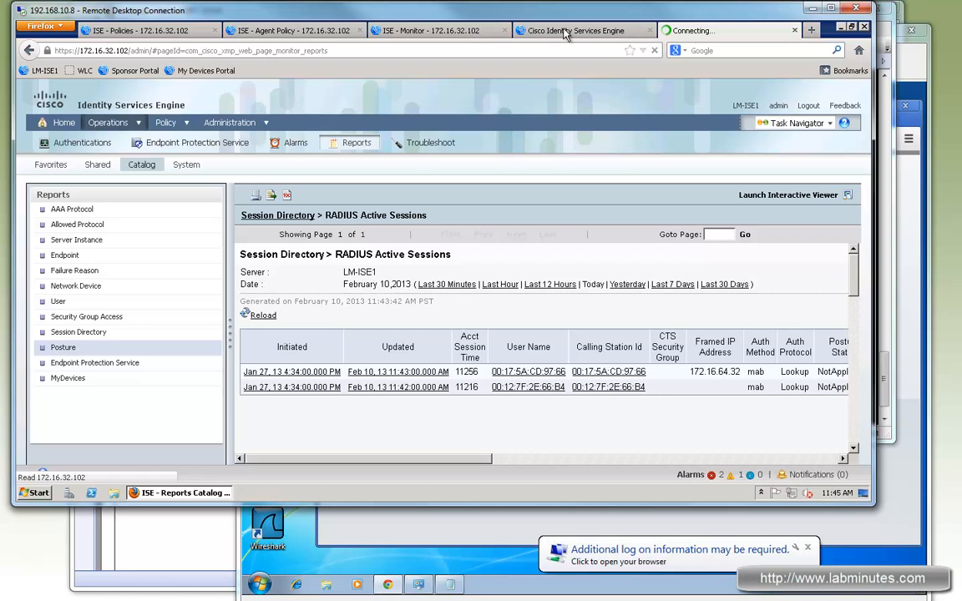
Examine the RADIUS status, authorization profile, tunnel group ID and downloadable ACL in the guest's RADIUS Authentication Details.
left_click(565, 31)
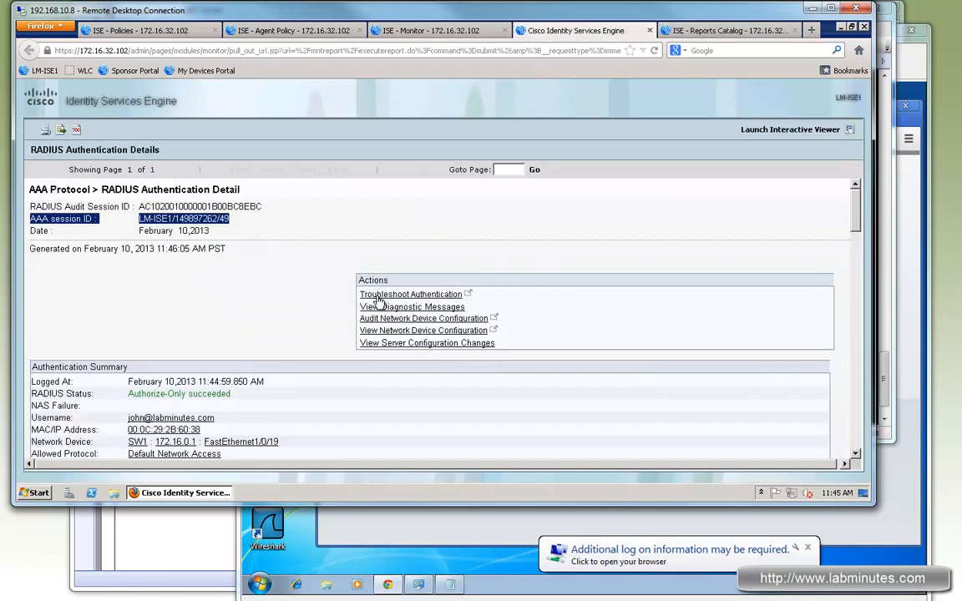
scroll(208, 280, "down", 3)
left_click_drag(170, 317, 216, 317)
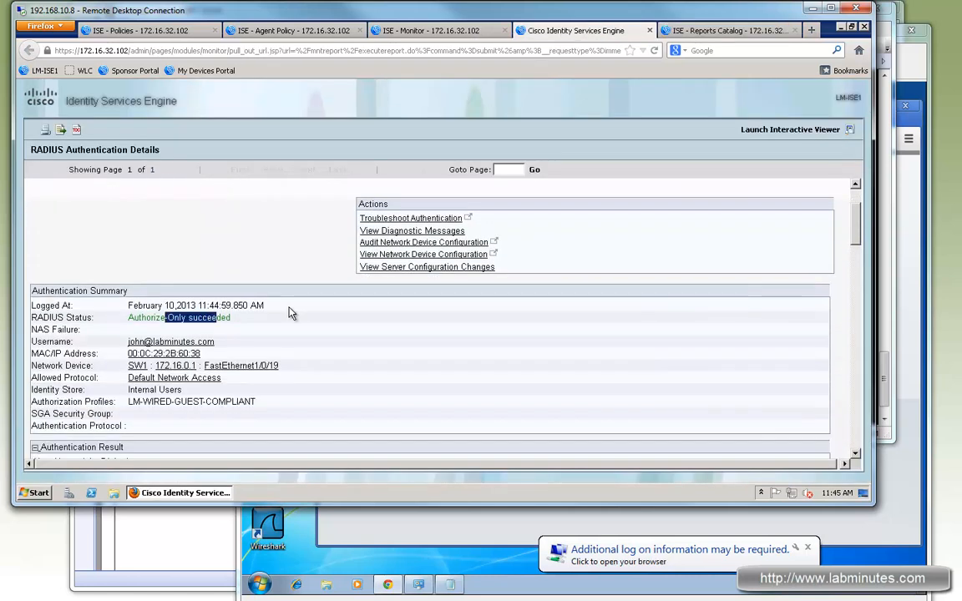
scroll(290, 312, "down", 3)
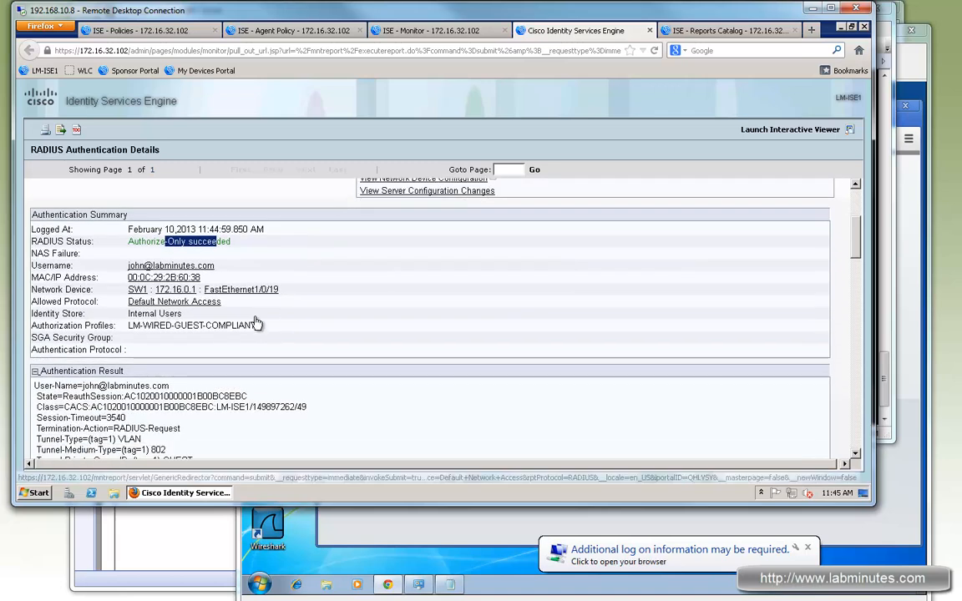
left_click_drag(151, 328, 391, 306)
scroll(390, 307, "down", 6)
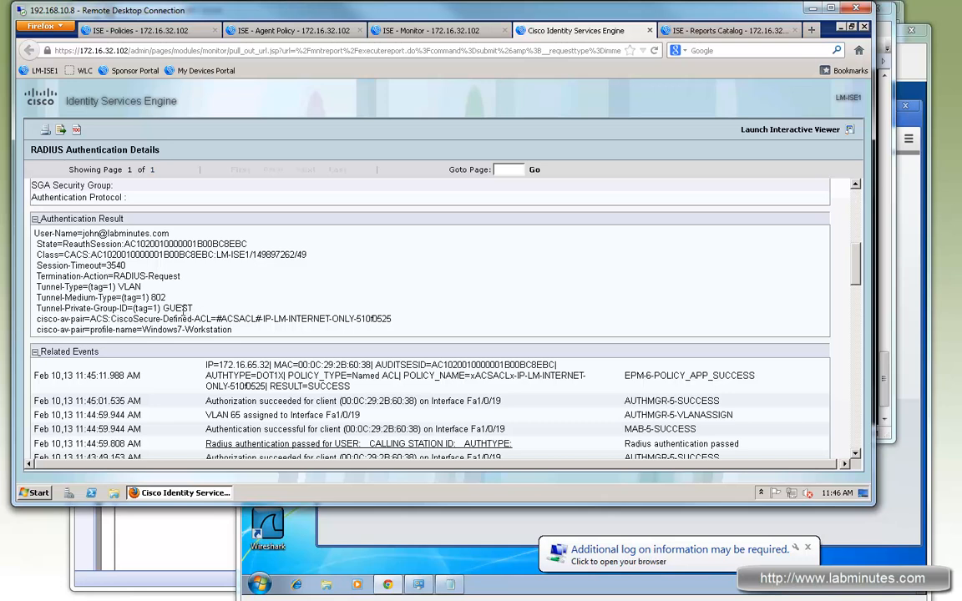
left_click_drag(192, 308, 165, 308)
left_click_drag(271, 319, 370, 319)
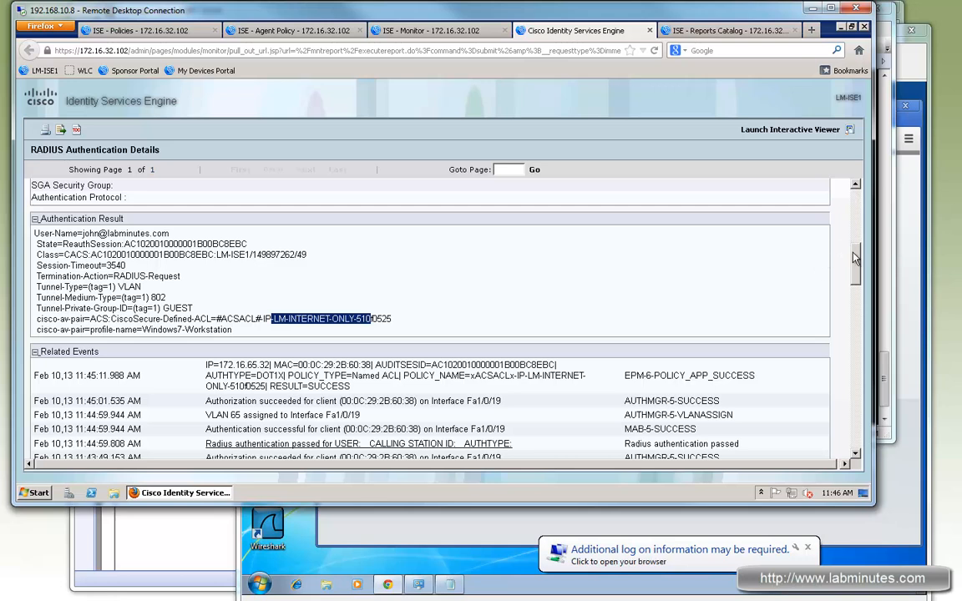
Check the use case, matched authorization rule and posture status in the guest's RADIUS Authentication Details.
scroll(842, 365, "down", 10)
scroll(232, 236, "up", 1)
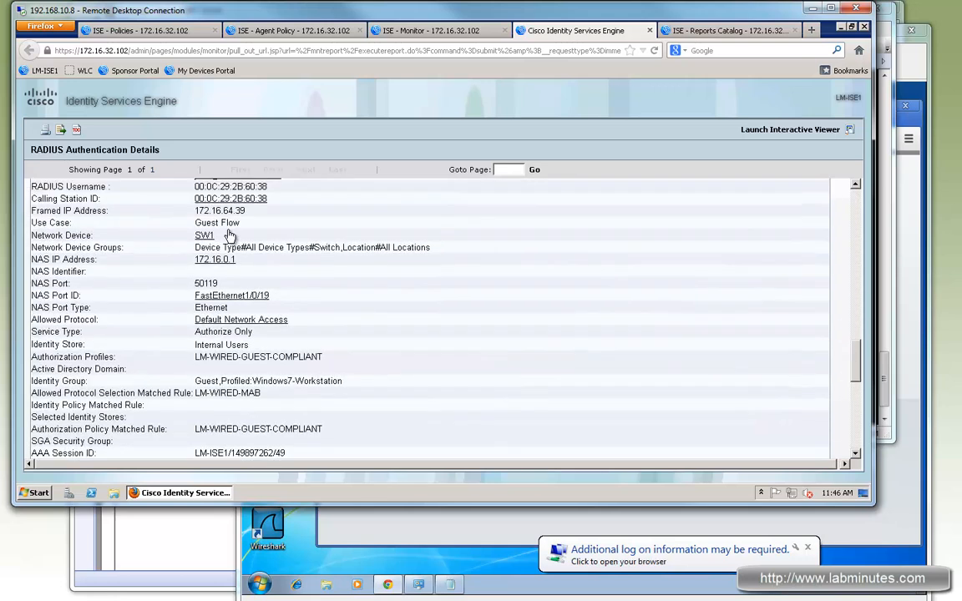
left_click_drag(201, 222, 242, 223)
scroll(455, 357, "down", 3)
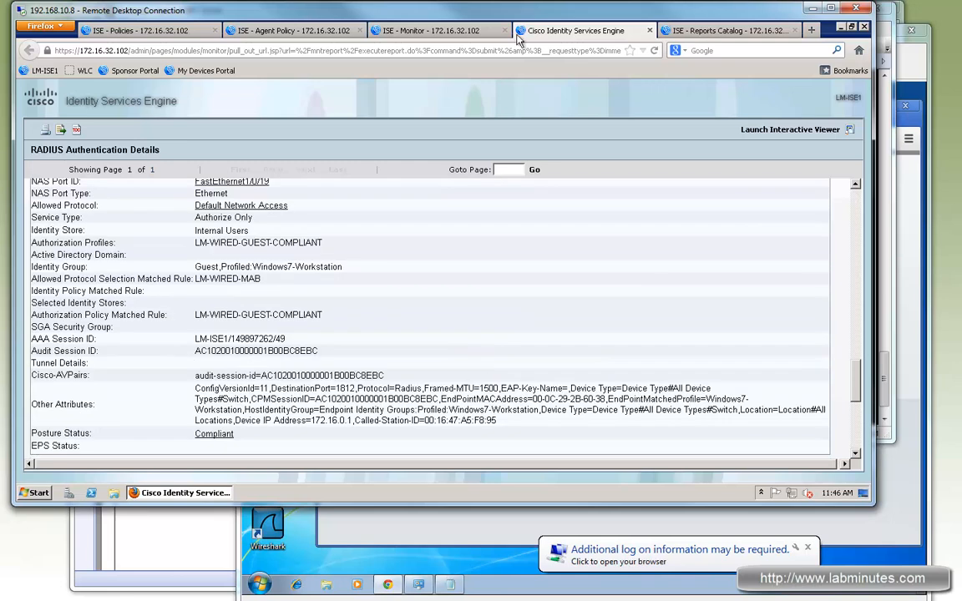
Run the Posture Detail Assessment report, review the guest's posture message, agent and OS, and return to Live Authentications.
left_click(724, 30)
left_click(372, 263)
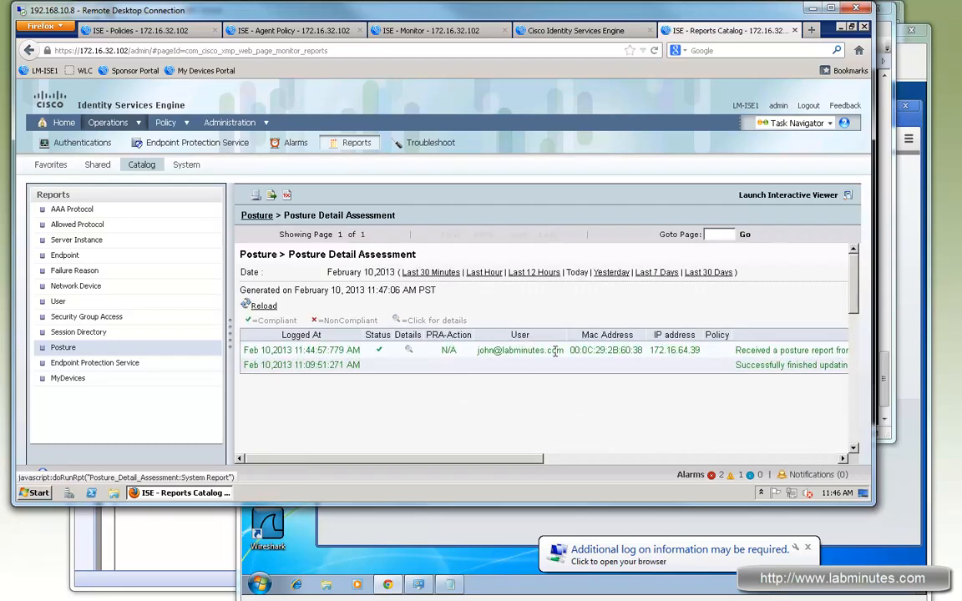
left_click_drag(470, 461, 698, 463)
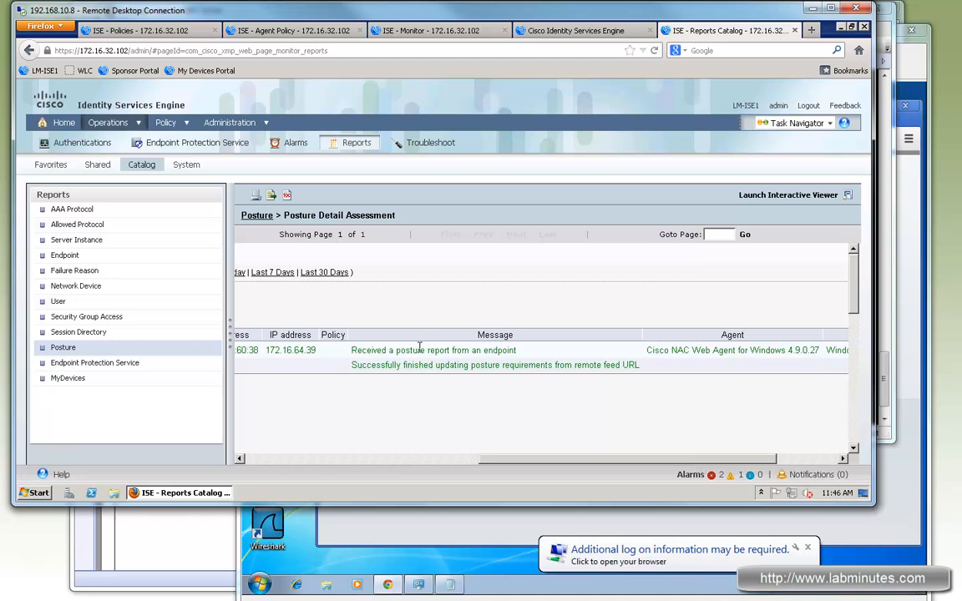
left_click_drag(418, 349, 498, 350)
left_click_drag(683, 464, 797, 460)
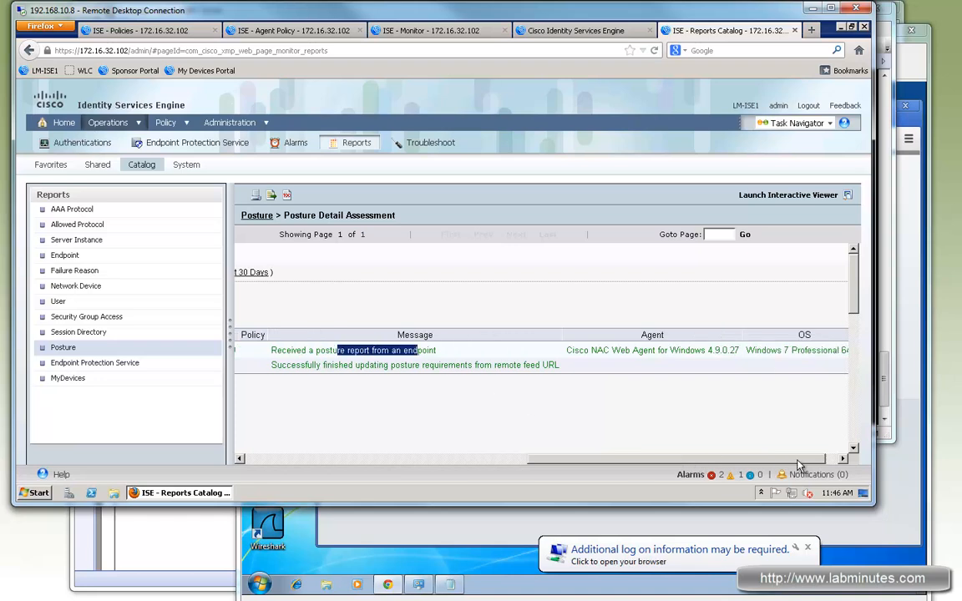
left_click_drag(592, 351, 676, 377)
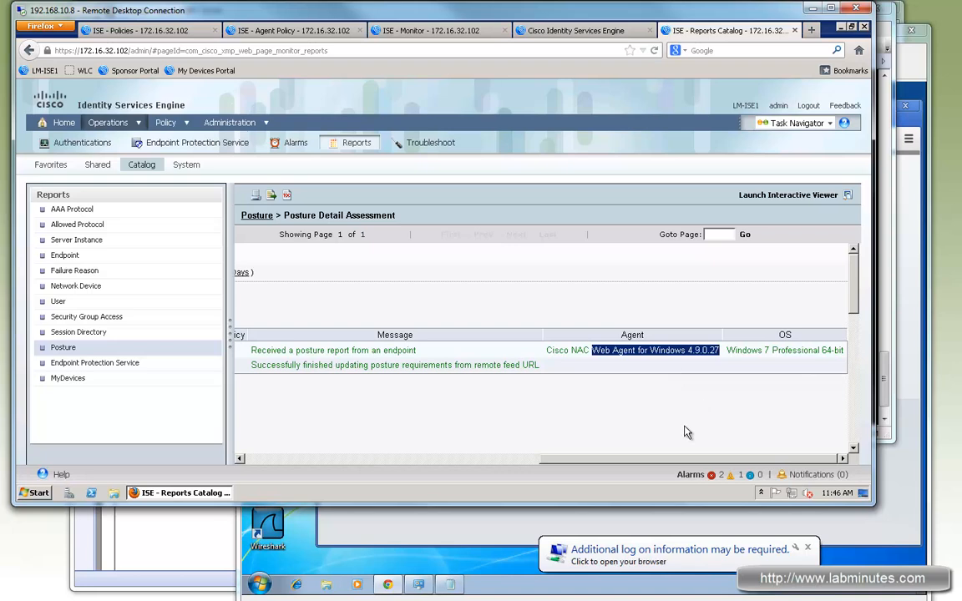
left_click_drag(797, 464, 330, 391)
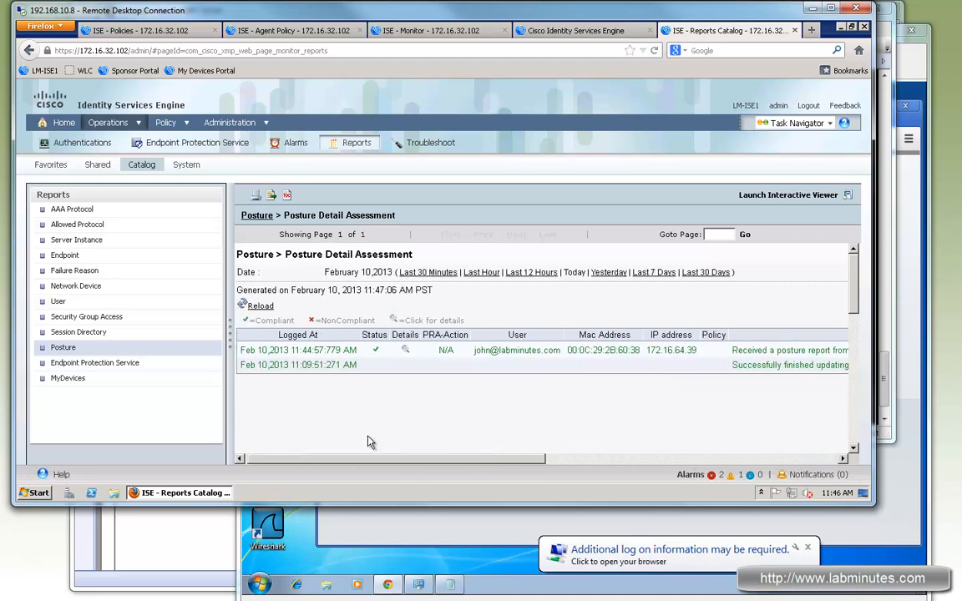
left_click(574, 31)
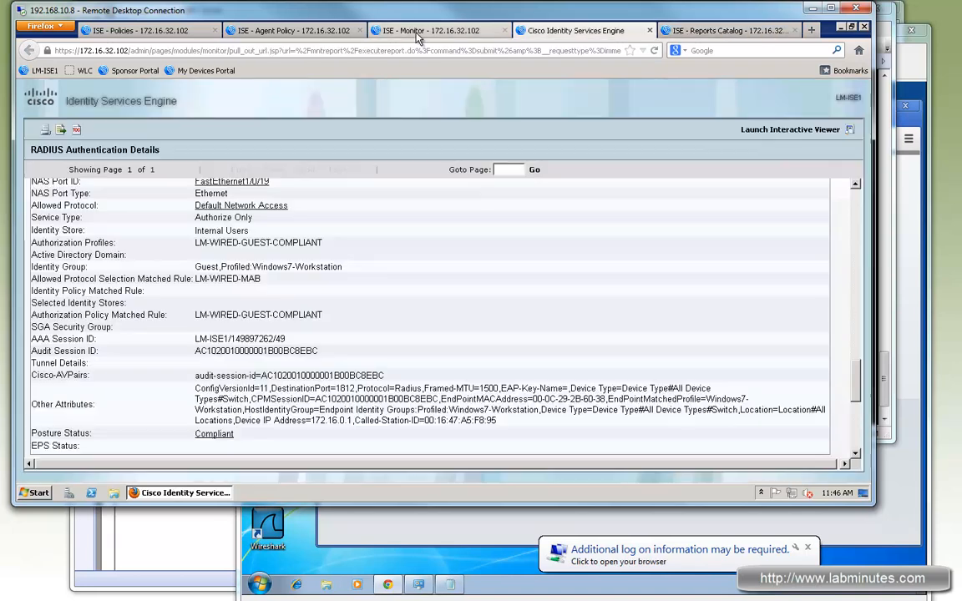
left_click(373, 30)
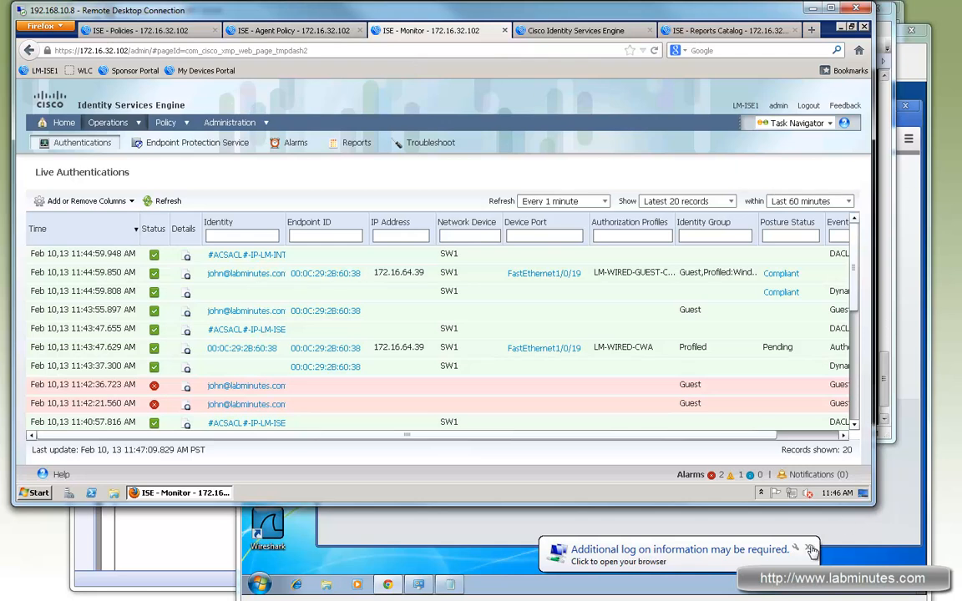
left_click(836, 525)
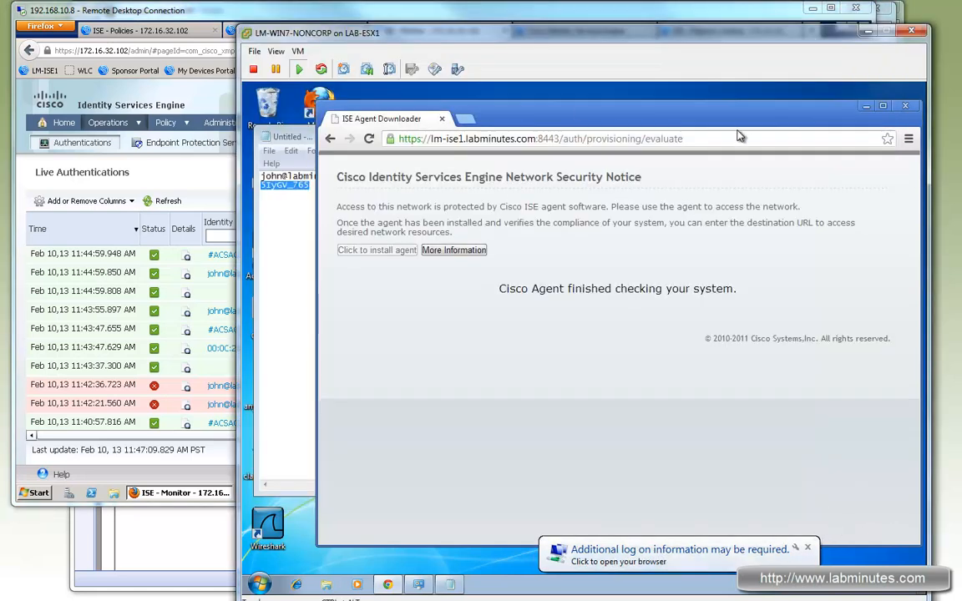
key("ctrl+a")
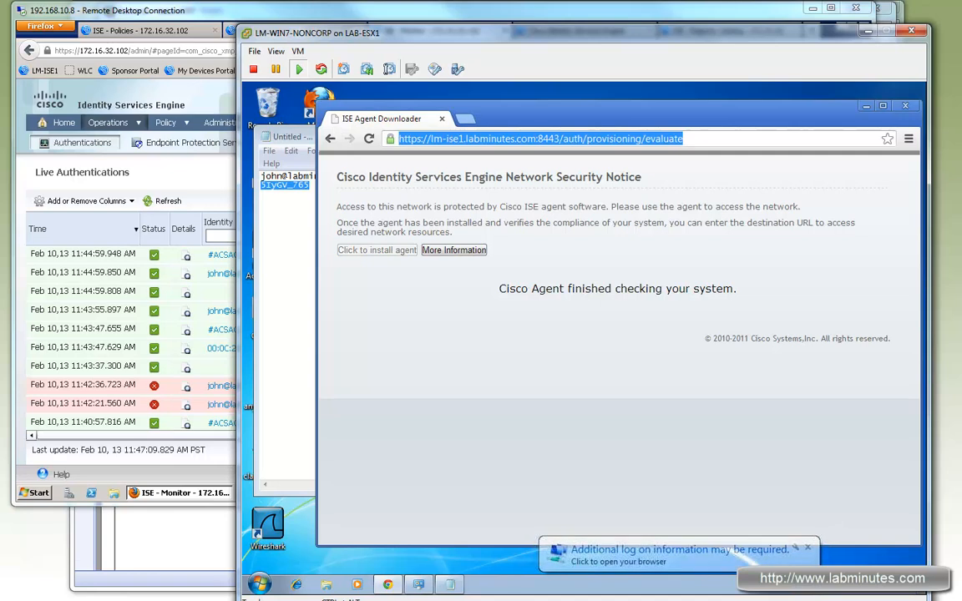
key("BackSpace")
type("www.cisco.com")
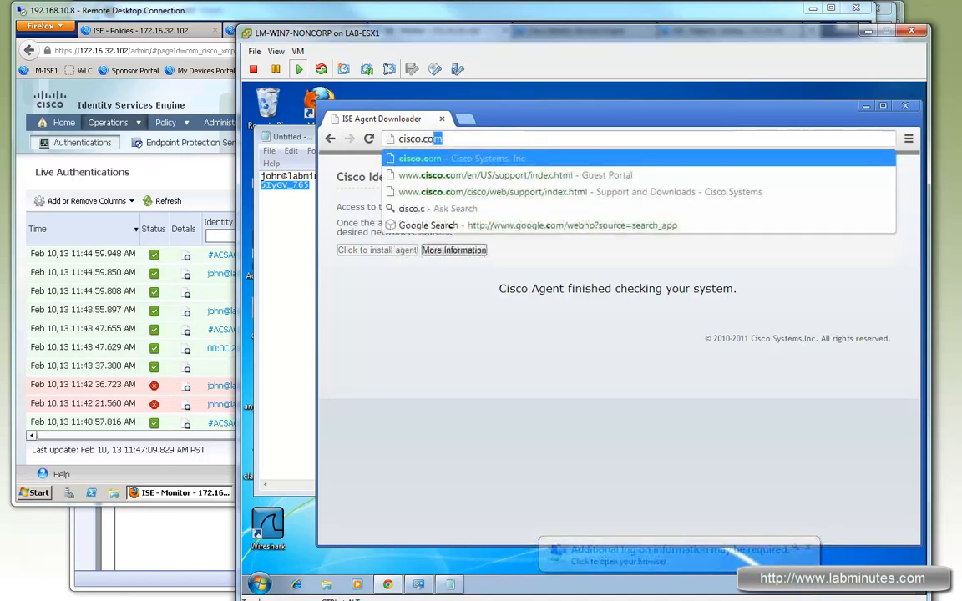
key("Return")
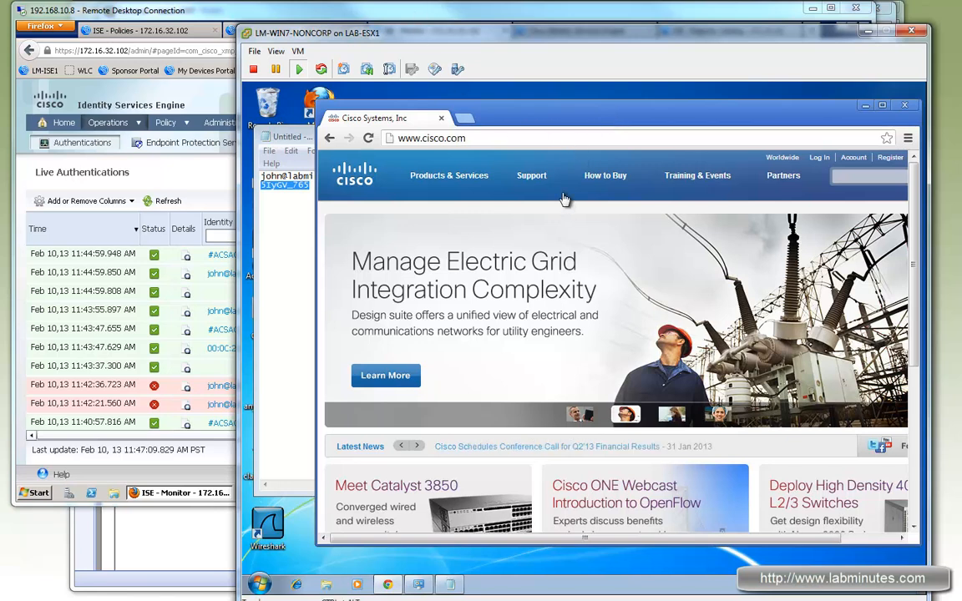
mouse_move(537, 193)
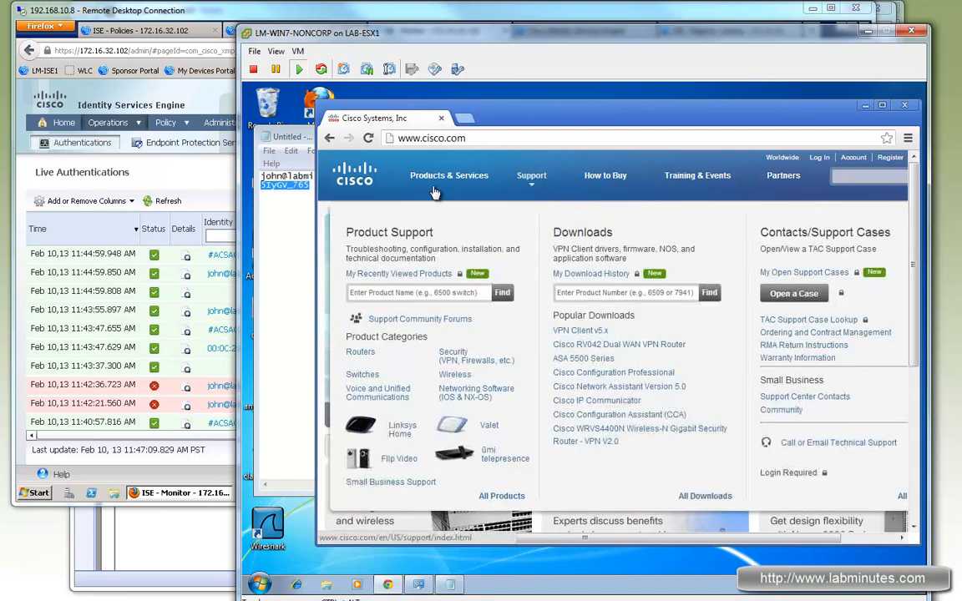
Switch to the ISE Posture Policy page, enable the LM-WINS-GUEST-AV rule and save the policy.
left_click(269, 21)
left_click(292, 31)
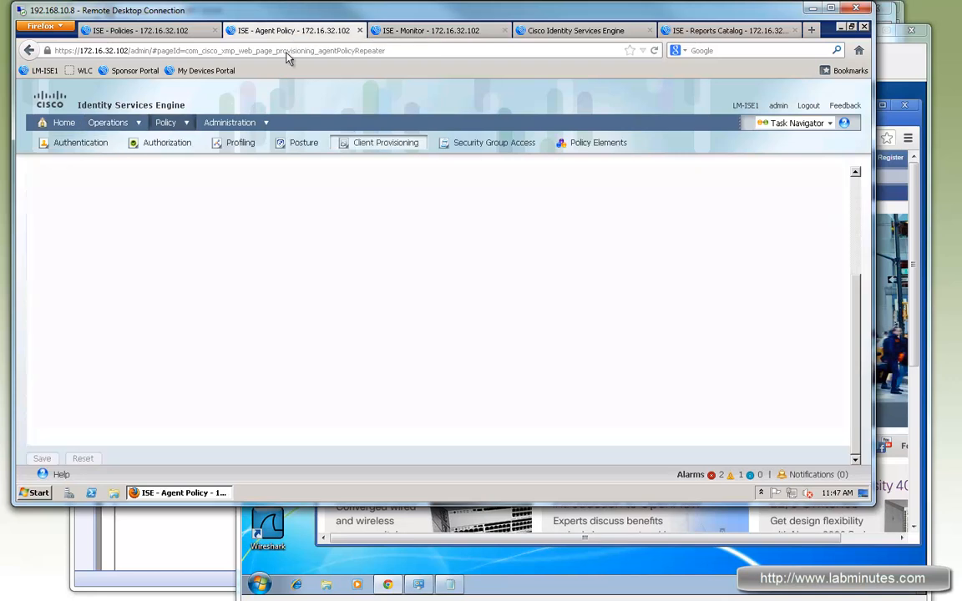
left_click(158, 31)
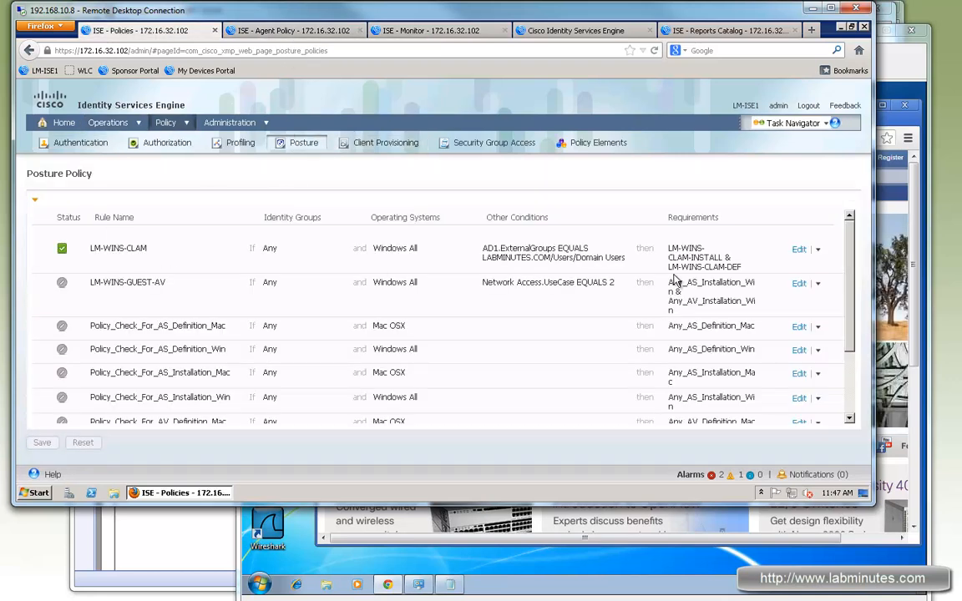
left_click(798, 283)
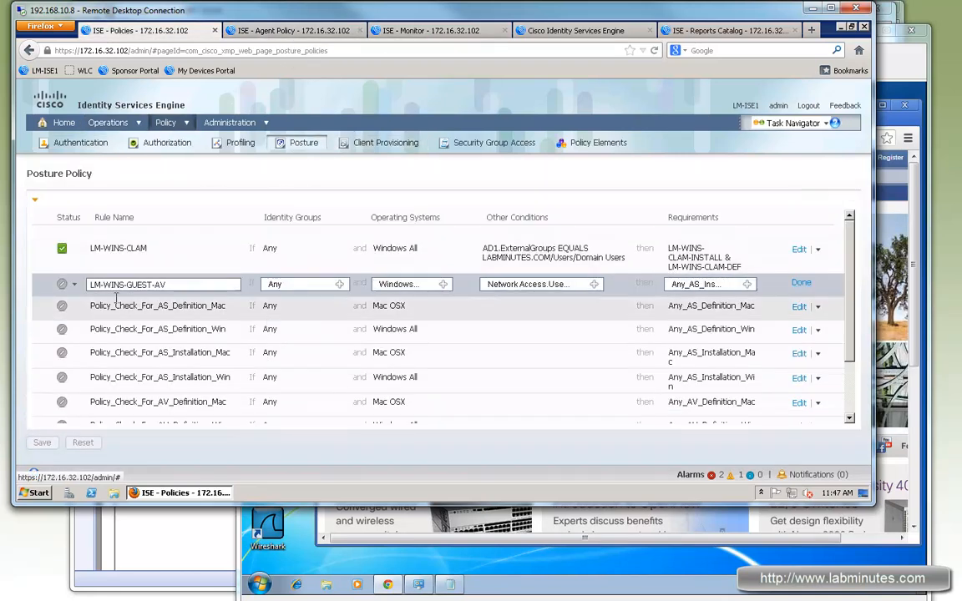
left_click(73, 285)
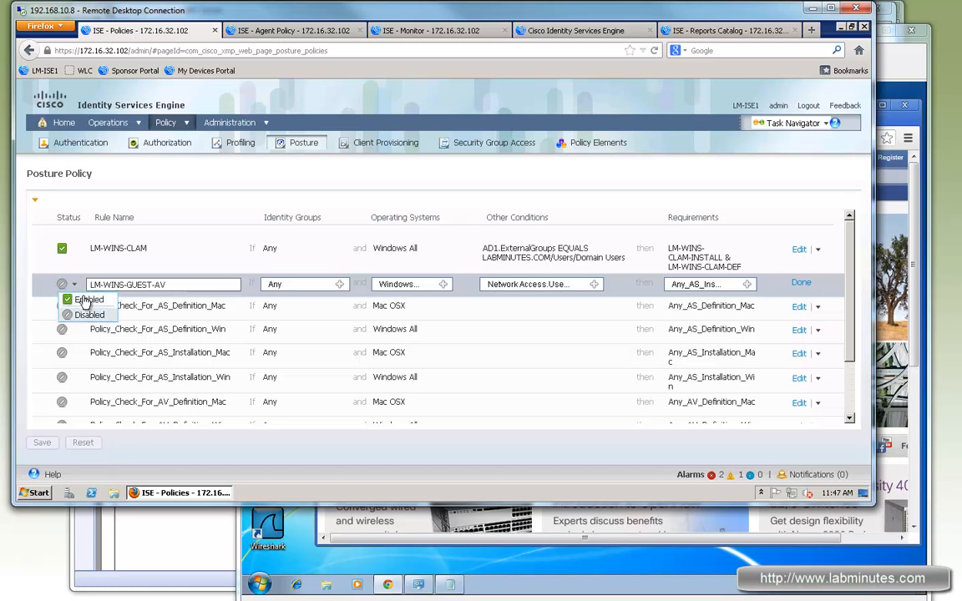
left_click(75, 298)
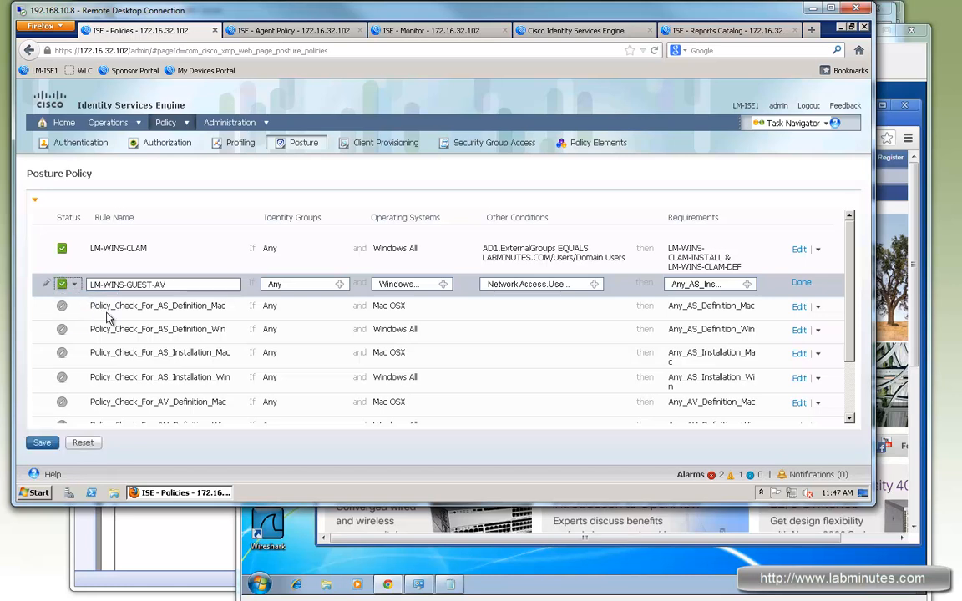
left_click(43, 443)
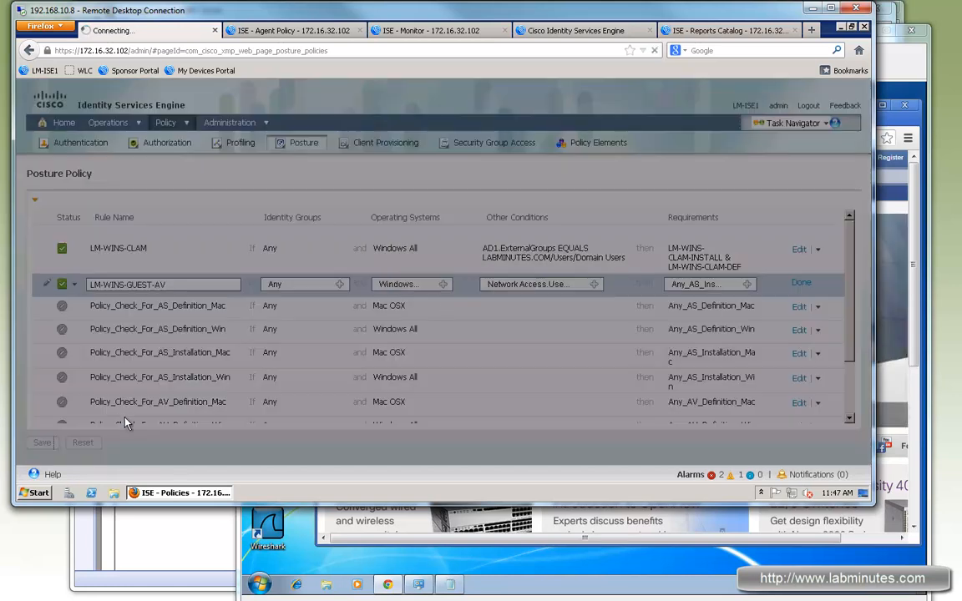
Switch to the LM-WIN7-NONCORP client, close Chrome and bring up the available actions for the Local Area Connection.
left_click(718, 566)
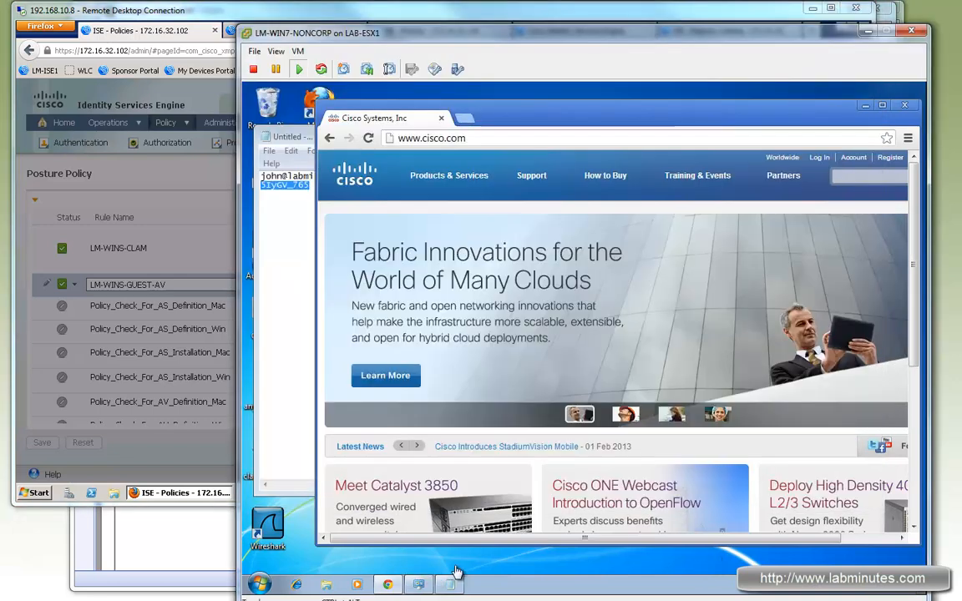
left_click(902, 106)
left_click(489, 237)
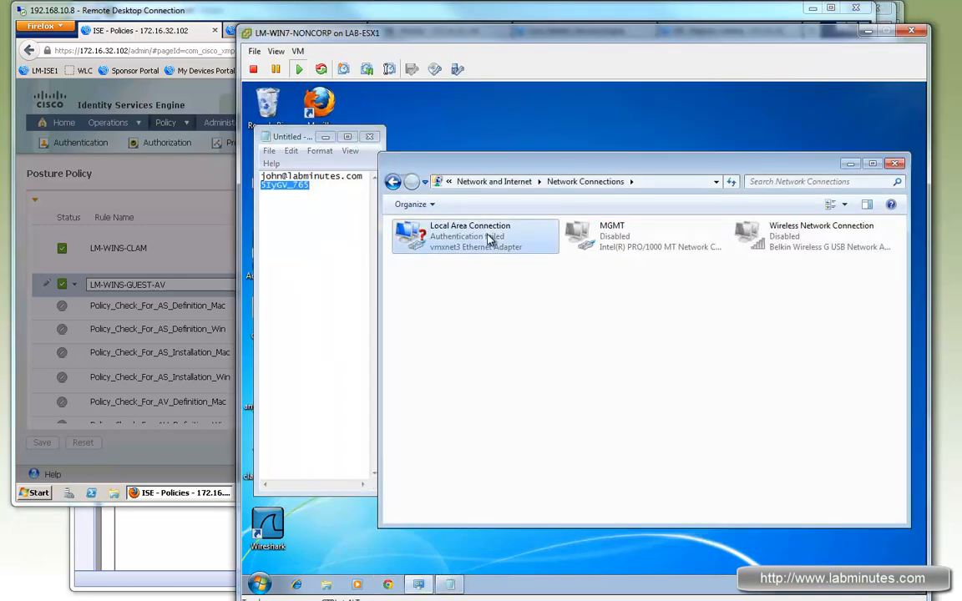
right_click(490, 238)
Run the RADIUS Active Sessions report in ISE and check the guest session's authentication method, posture status and CoA column.
left_click(373, 20)
left_click(576, 31)
left_click(710, 32)
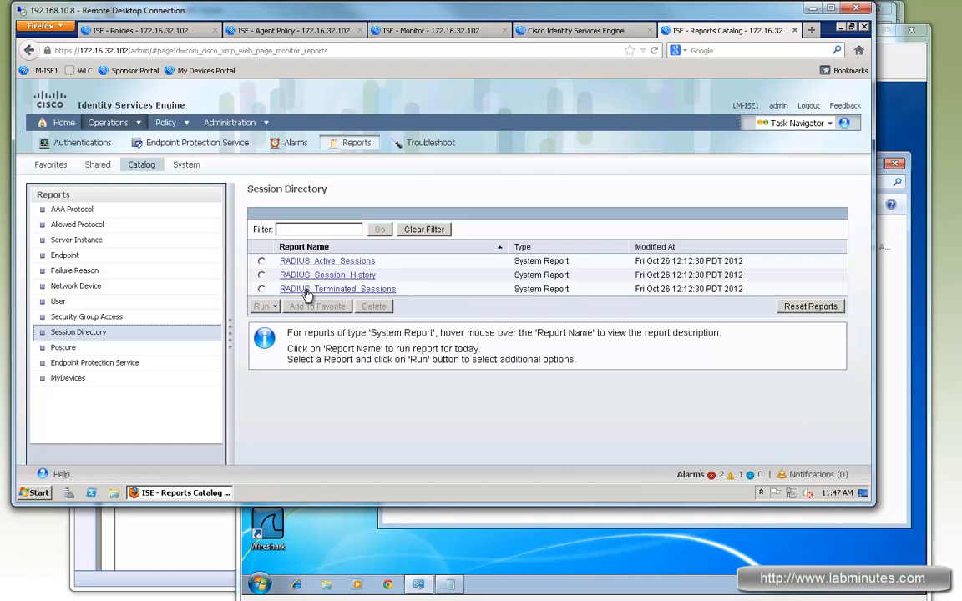
left_click(322, 261)
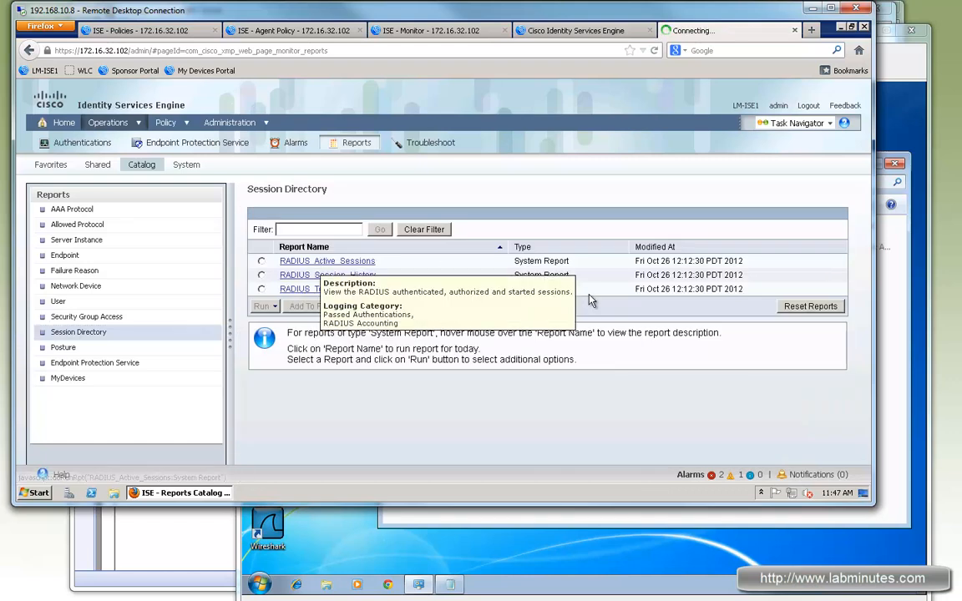
left_click_drag(487, 456, 571, 466)
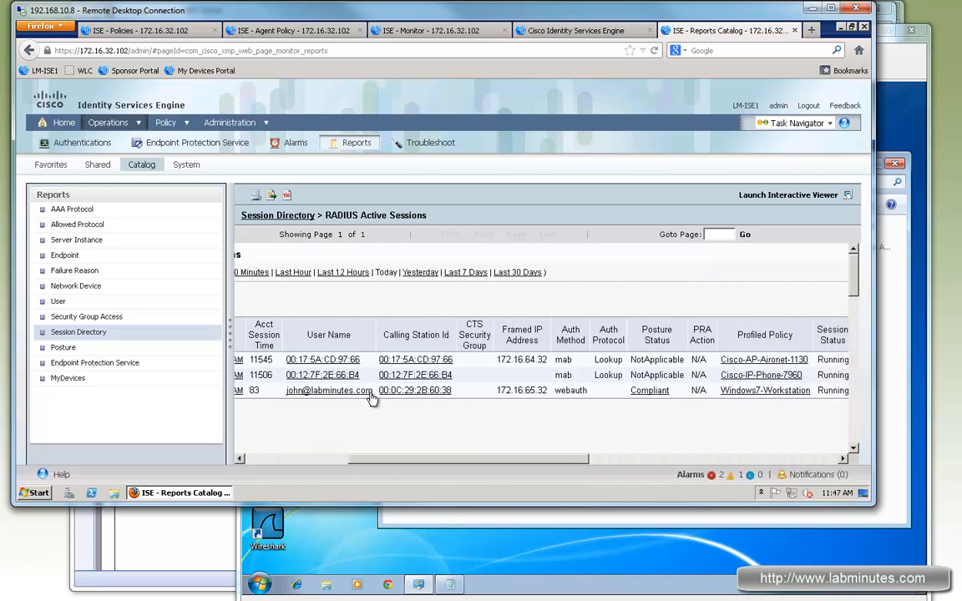
left_click_drag(300, 392, 434, 413)
left_click_drag(579, 458, 626, 458)
left_click_drag(472, 394, 490, 391)
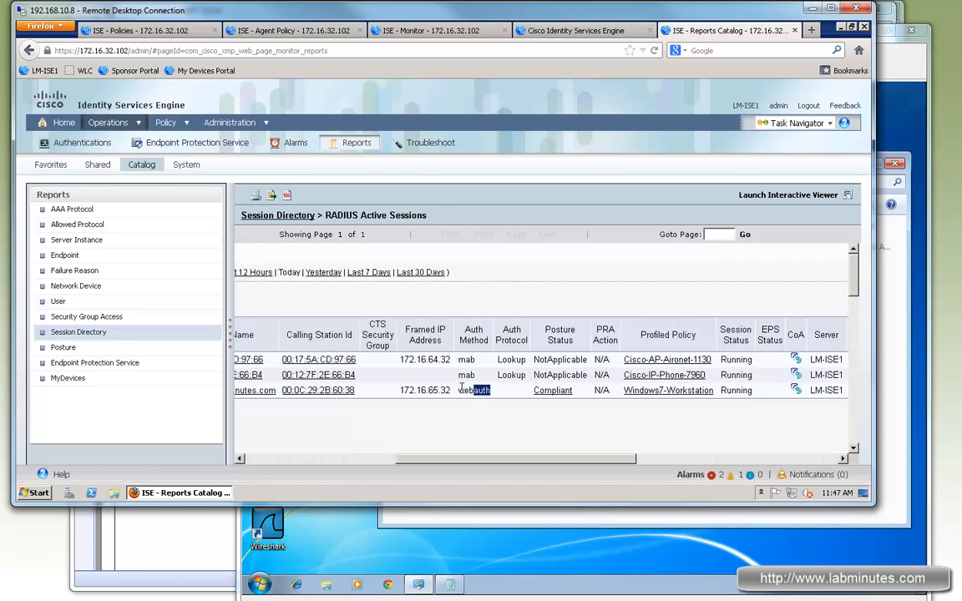
double_click(540, 393)
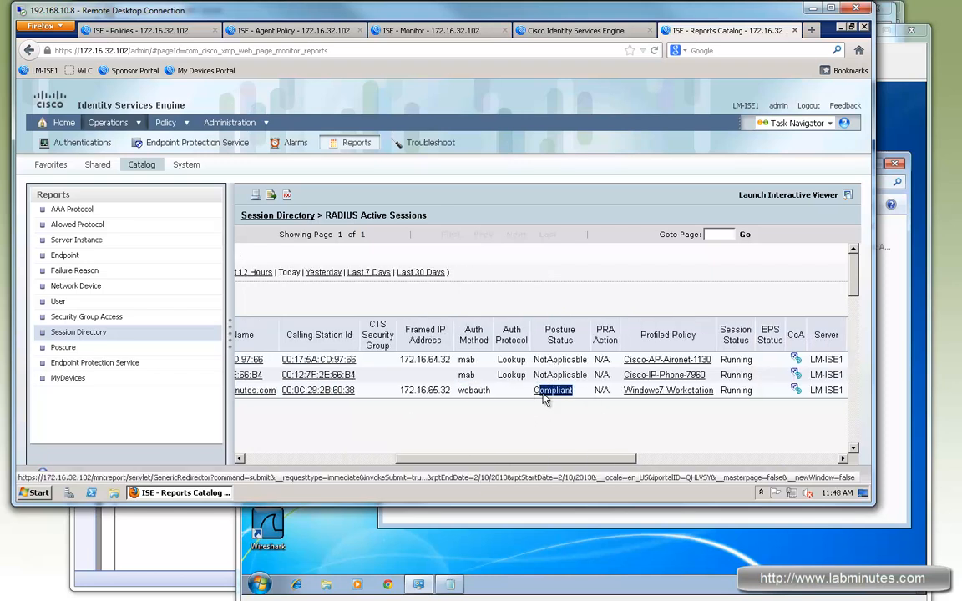
scroll(668, 466, "right", 3)
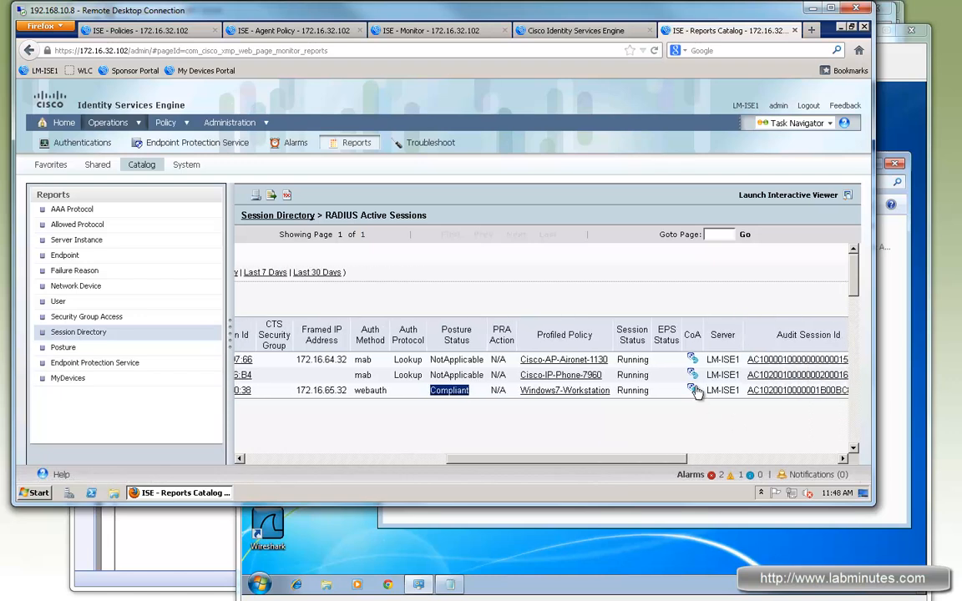
Choose a CoA option for the guest's webauth session and run the CoA request on server LM-ISE1.
left_click(694, 391)
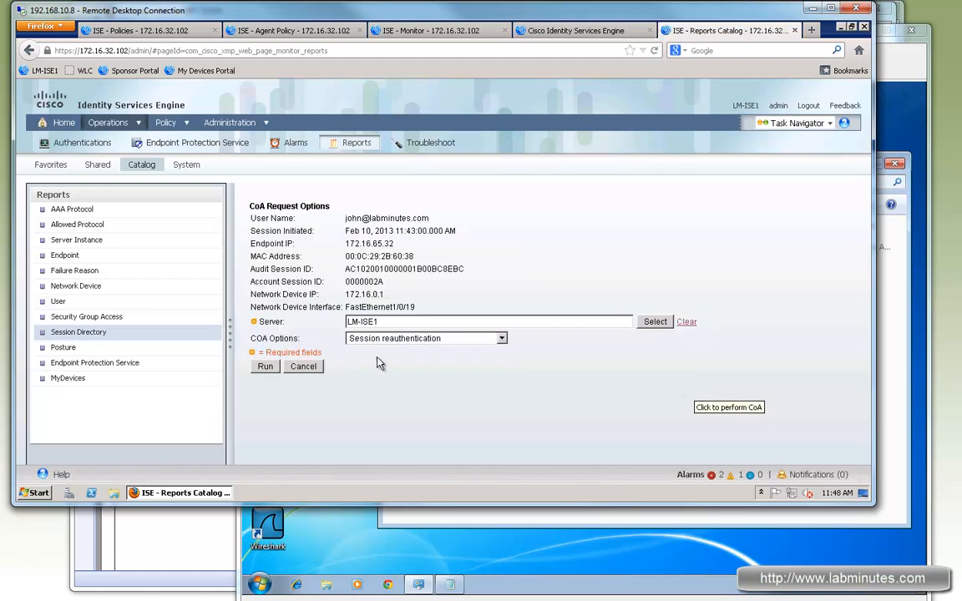
left_click(384, 338)
left_click(385, 381)
left_click(264, 367)
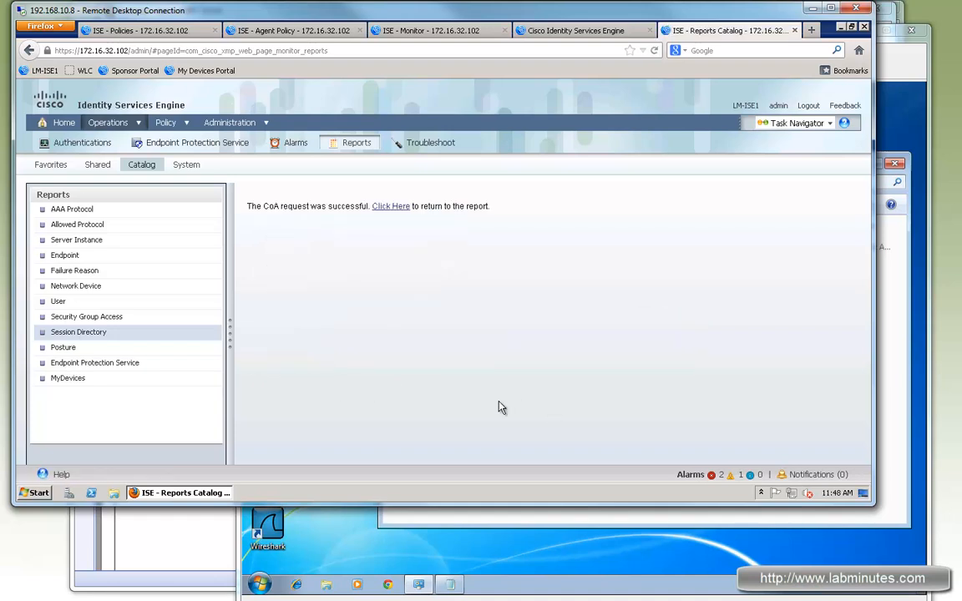
Return to the report and refresh Live Authentications to check for new events from the guest endpoint.
left_click(389, 207)
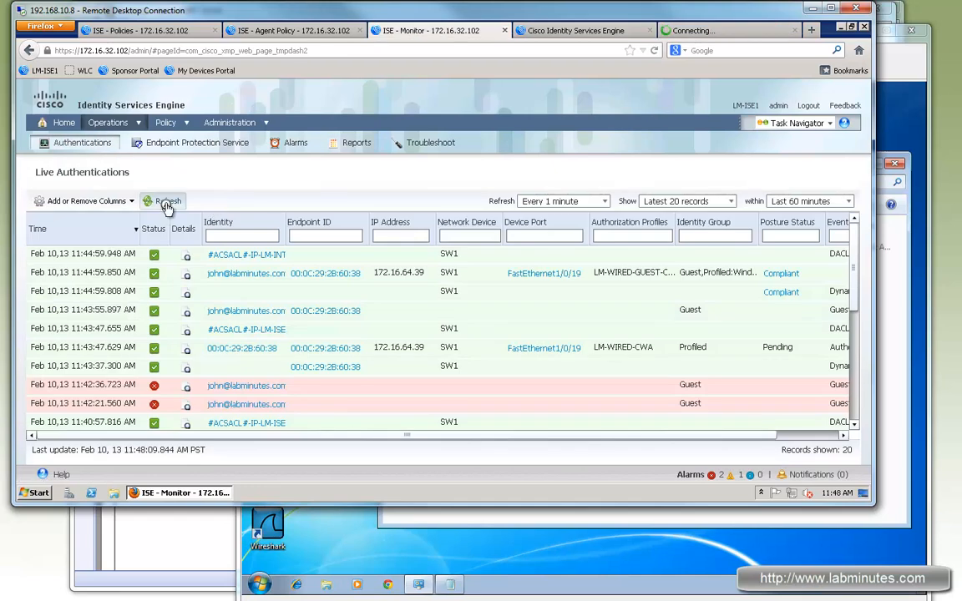
left_click(166, 201)
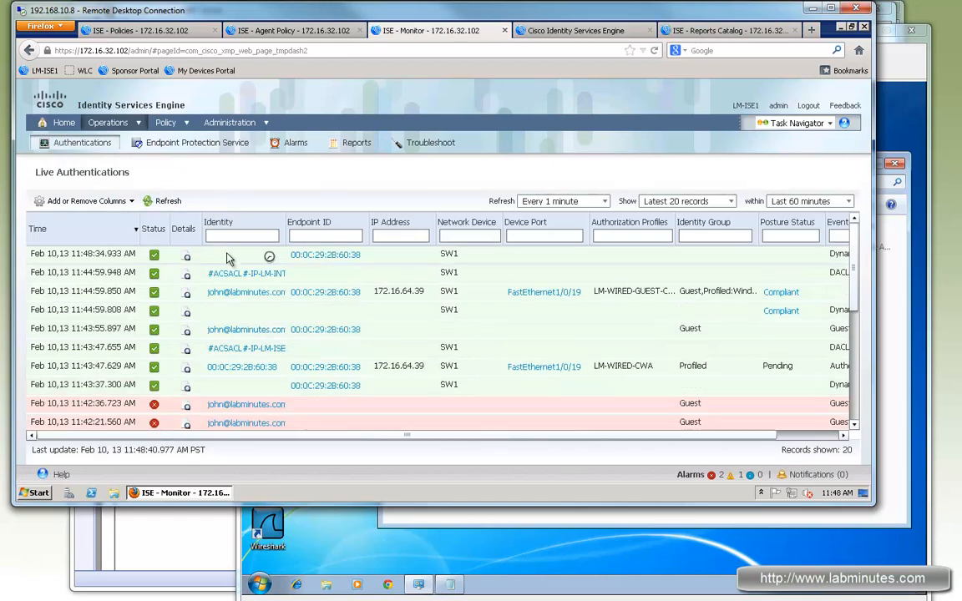
left_click(166, 201)
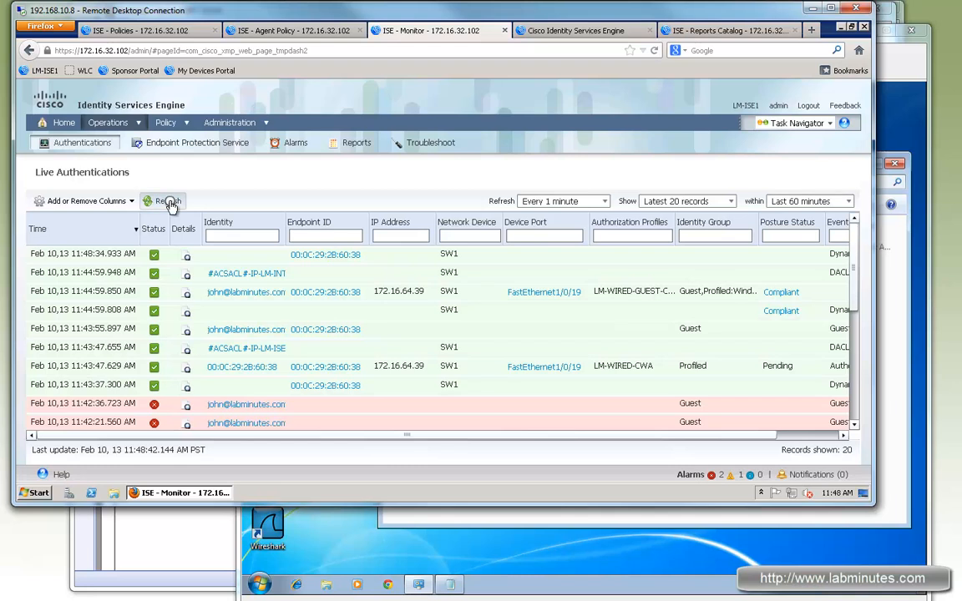
Switch to the LM-WIN7-NONCORP client, open Chrome and copy the saved guest username from Notepad into the Guest Portal login.
left_click(501, 531)
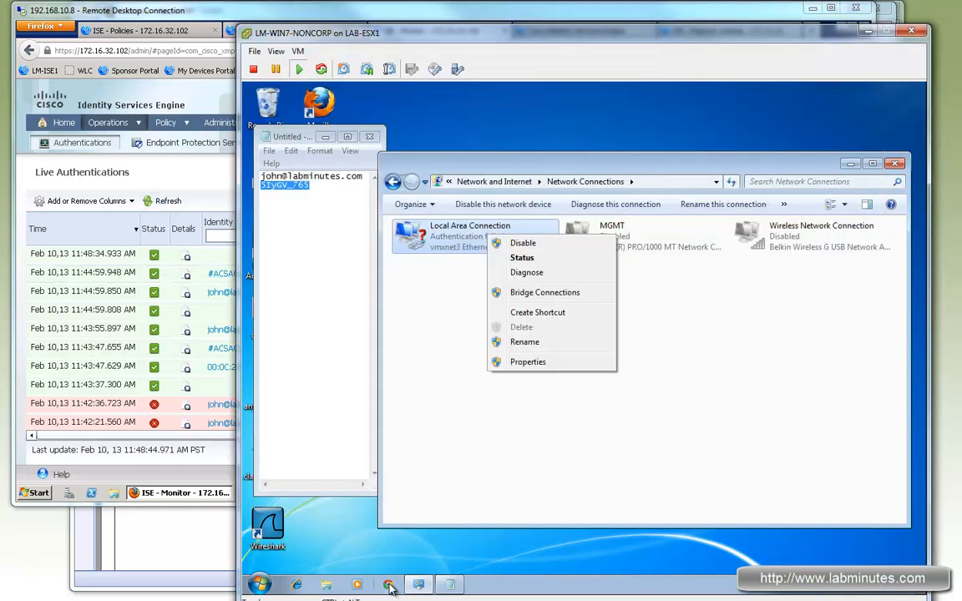
left_click(388, 584)
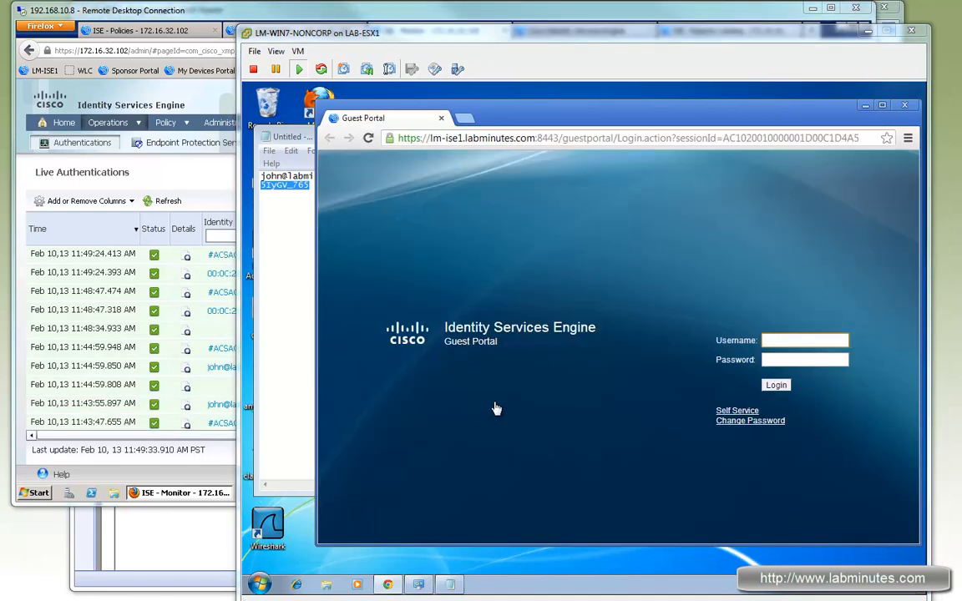
left_click(269, 180)
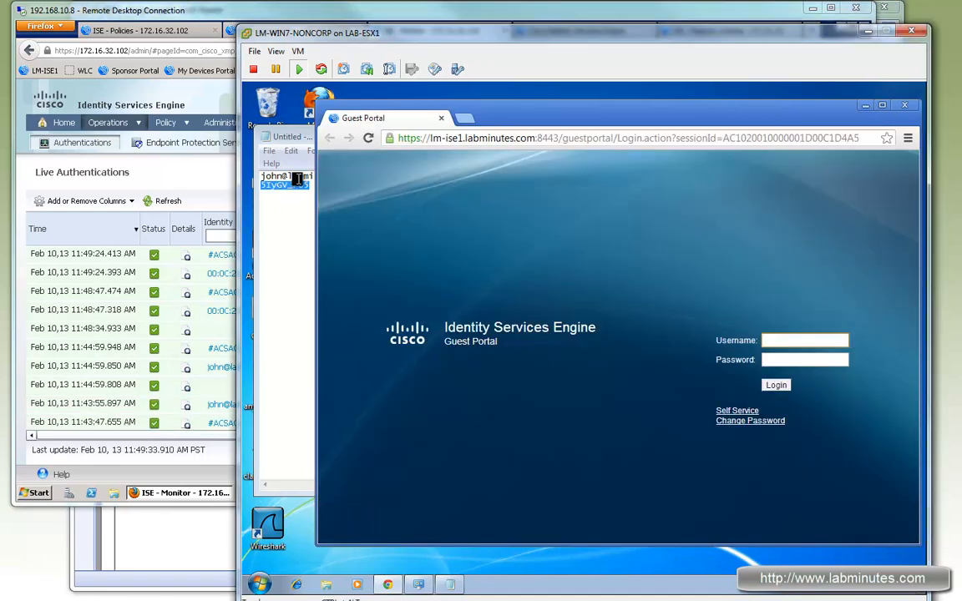
left_click_drag(365, 176, 260, 176)
key("ctrl+c")
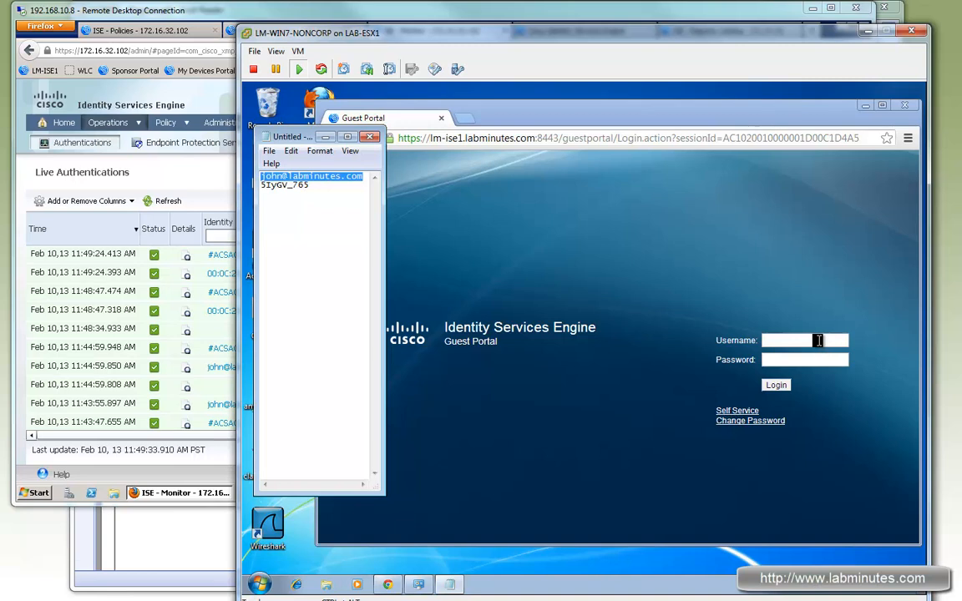
left_click(818, 342)
key("ctrl+v")
Copy the saved guest password from Notepad into the Guest Portal's password field and log in.
left_click(288, 186)
left_click_drag(310, 184, 261, 185)
left_click(794, 359)
key("ctrl+v")
left_click(776, 385)
key("ctrl+alt")
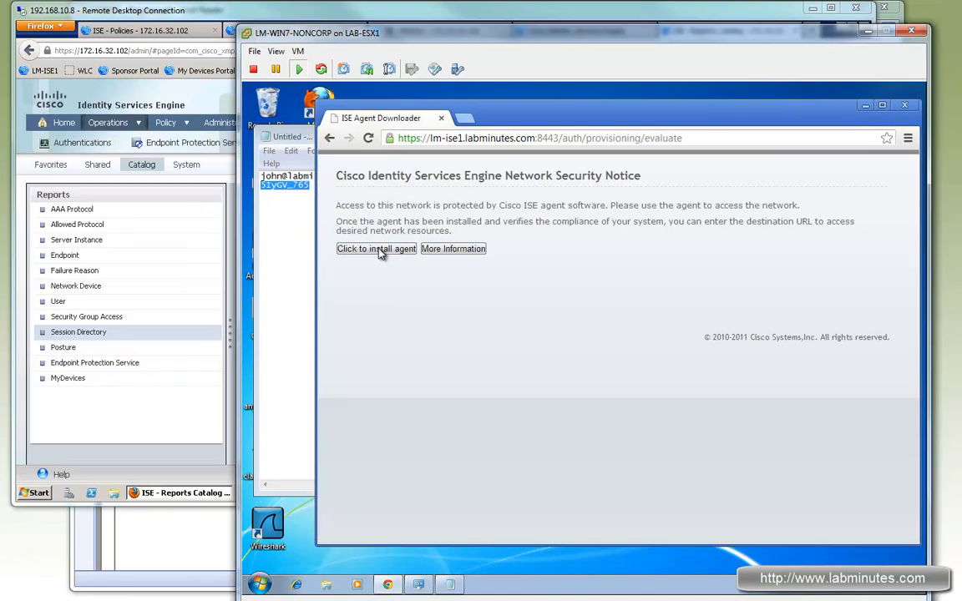
Start the agent installation from the Network Security Notice page and allow the agent to run.
left_click(377, 249)
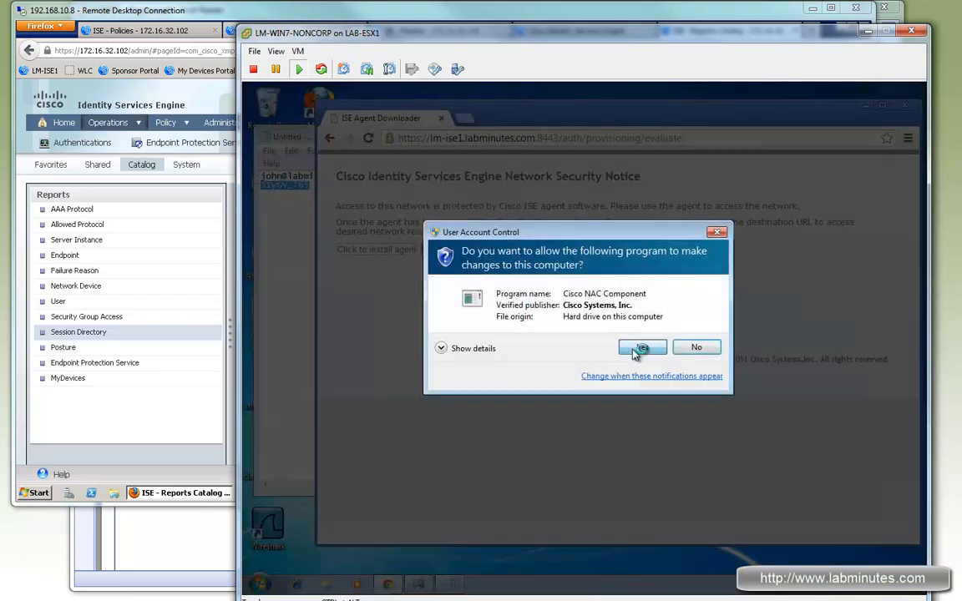
left_click(636, 347)
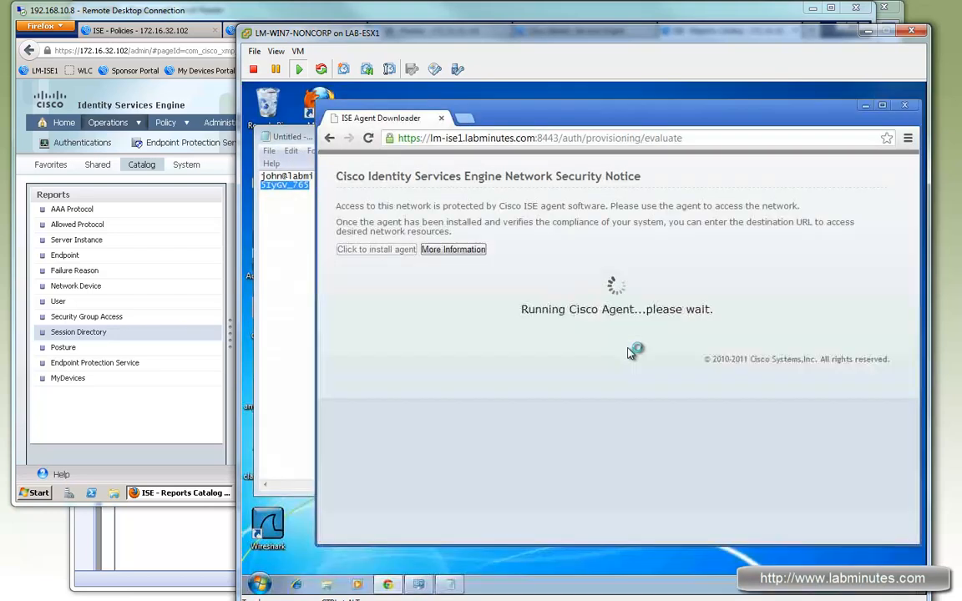
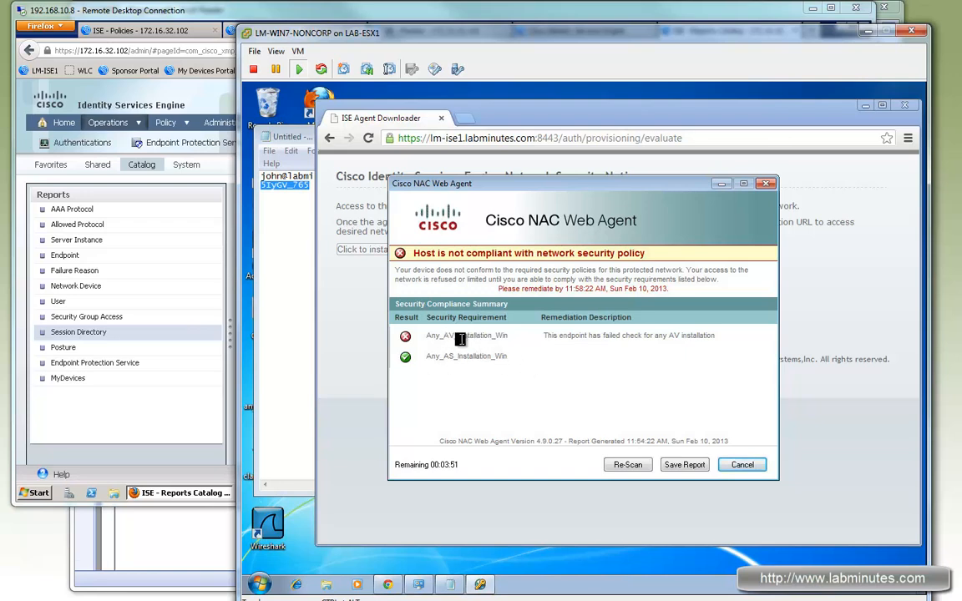
Examine the Any_AV_Installation_Win and Any_AS_Installation_Win results and the remediation description in the NAC Web Agent compliance summary.
left_click_drag(455, 356, 443, 357)
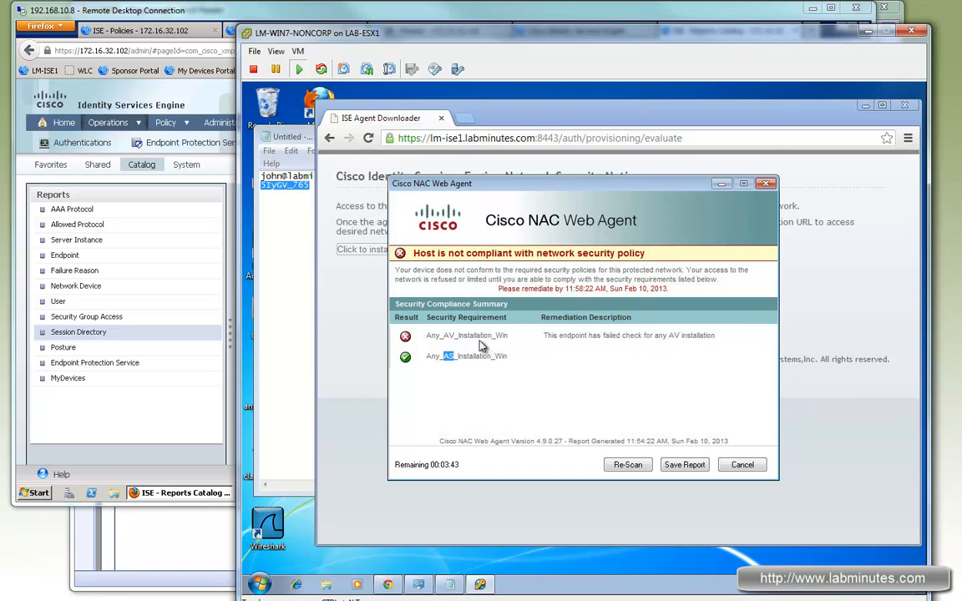
left_click_drag(492, 336, 443, 336)
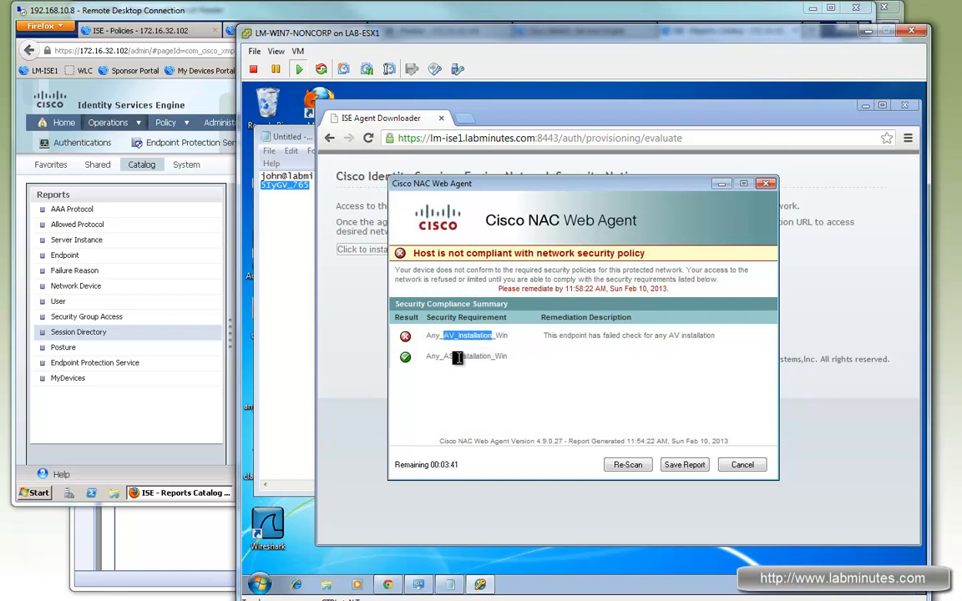
mouse_move(586, 335)
left_mouse_down()
mouse_move(674, 336)
mouse_move(552, 329)
mouse_move(594, 342)
left_mouse_up()
left_click_drag(441, 460, 488, 460)
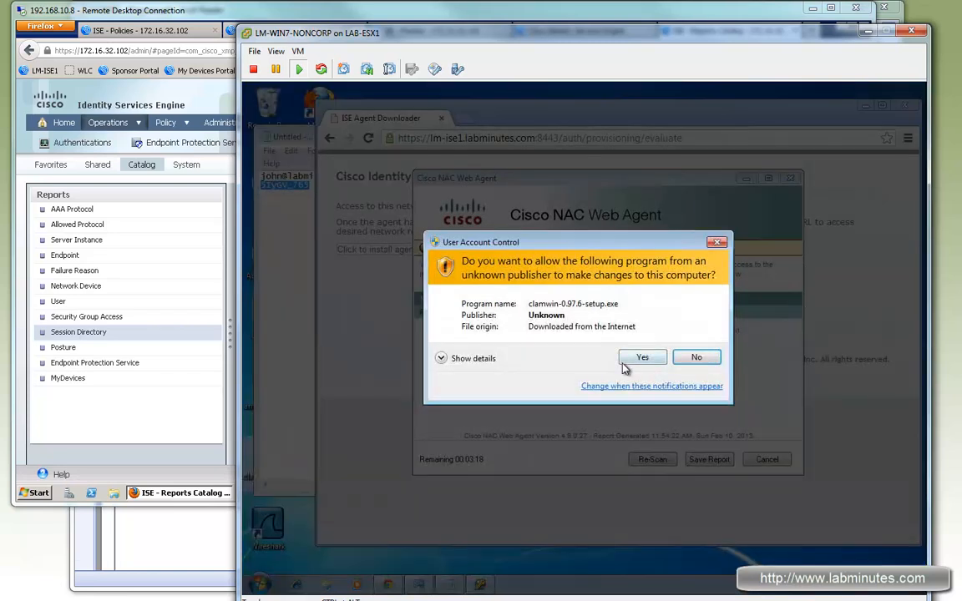
Allow clamwin-0.97.6-setup.exe to run, accept its license agreement, and choose installation for all users in the default destination folder.
left_click(642, 359)
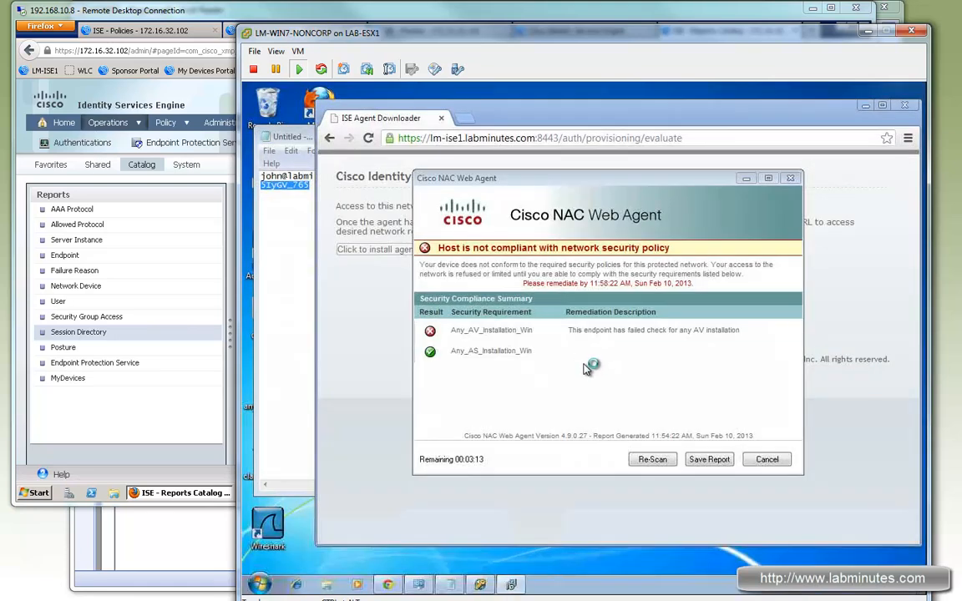
left_click(659, 440)
left_click(476, 399)
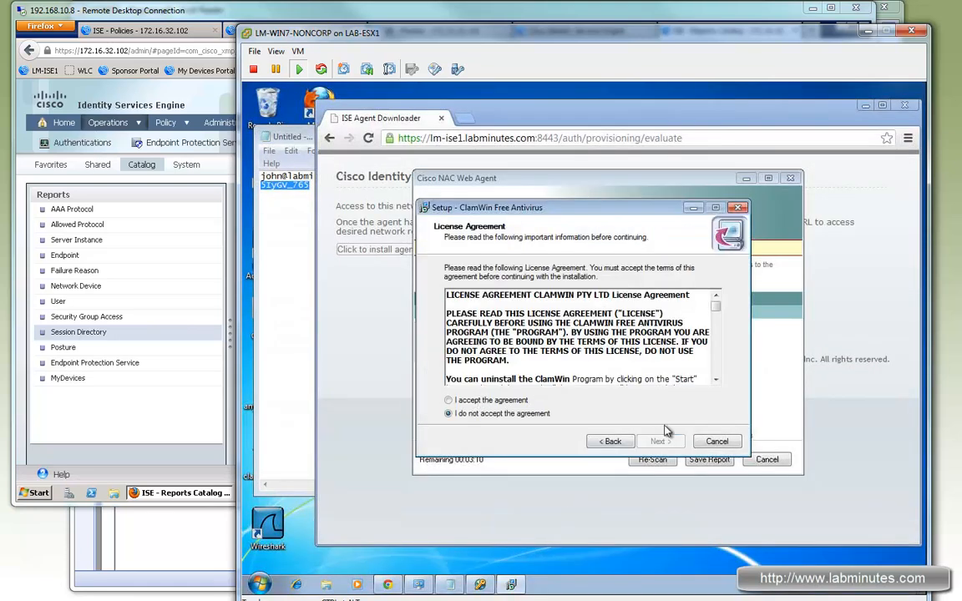
left_click(659, 440)
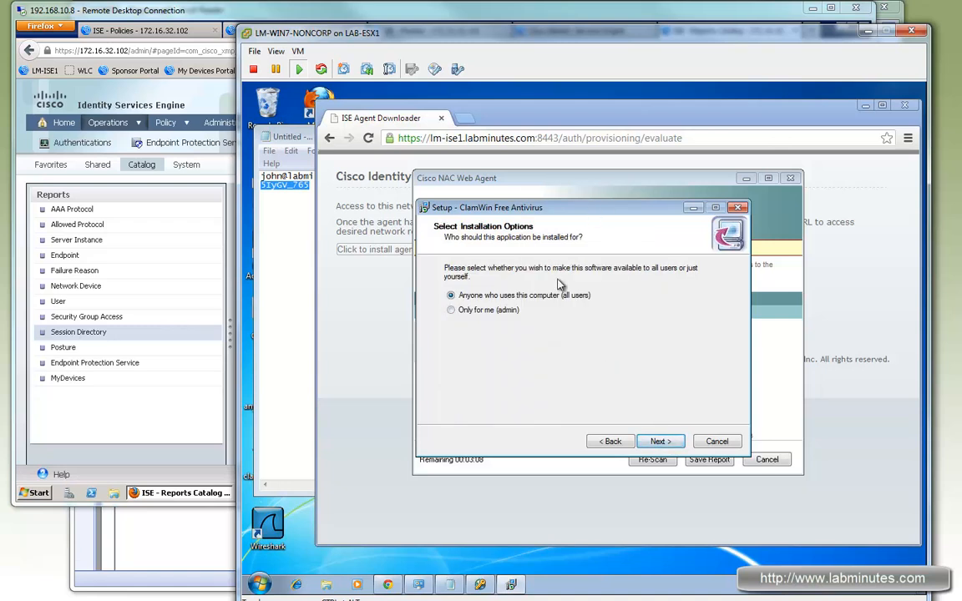
left_click(564, 425)
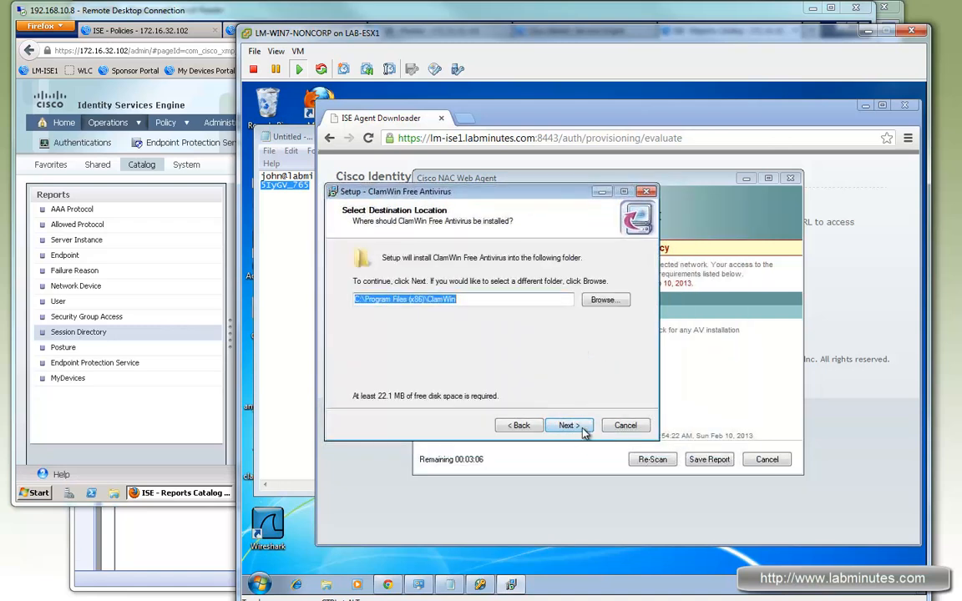
left_click(568, 426)
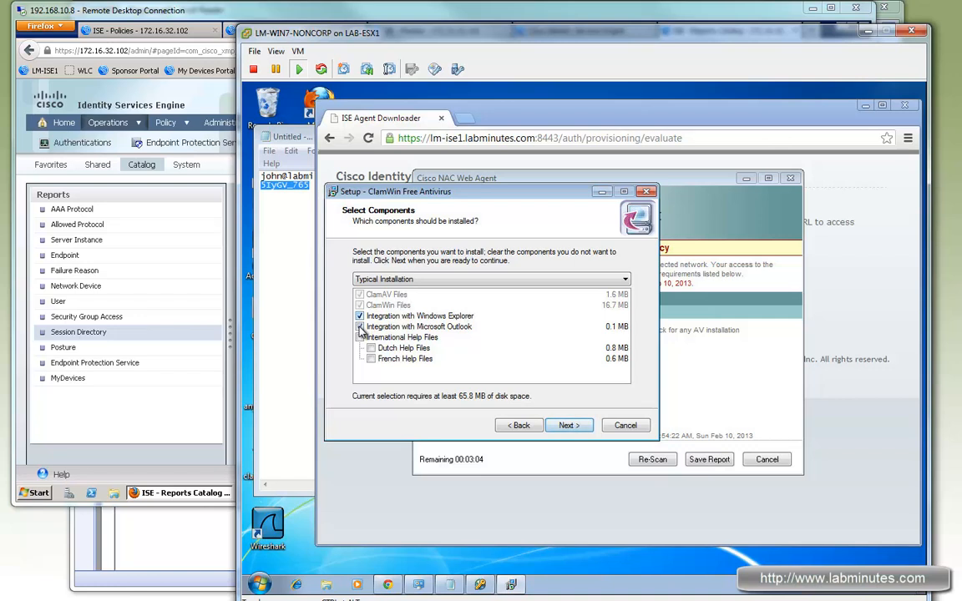
Install ClamWin without Microsoft Outlook integration or the virus database download, keeping the default Start Menu folder, and finish the setup.
left_click(360, 327)
left_click(565, 425)
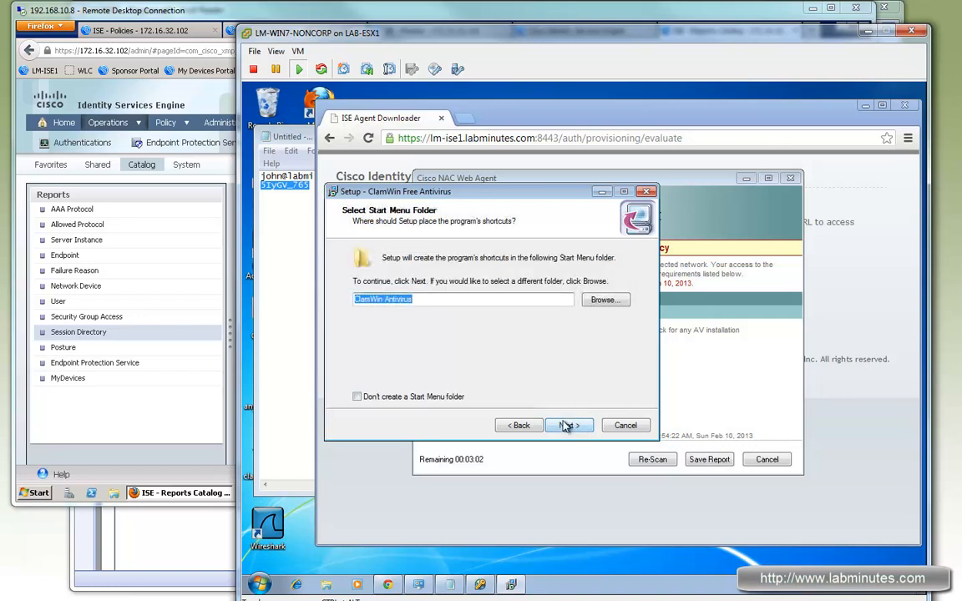
left_click(565, 426)
left_click(360, 295)
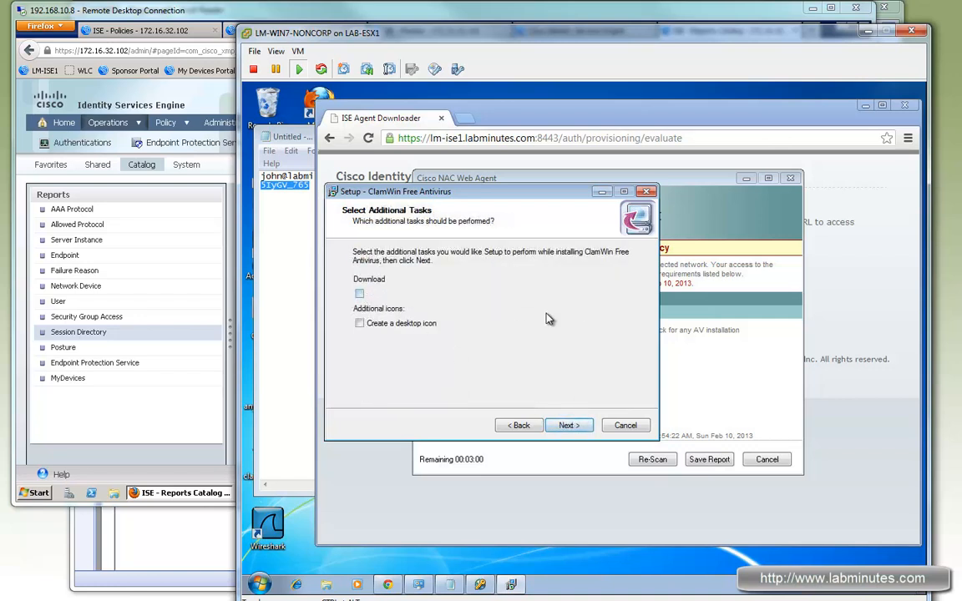
left_click(576, 428)
left_click(567, 424)
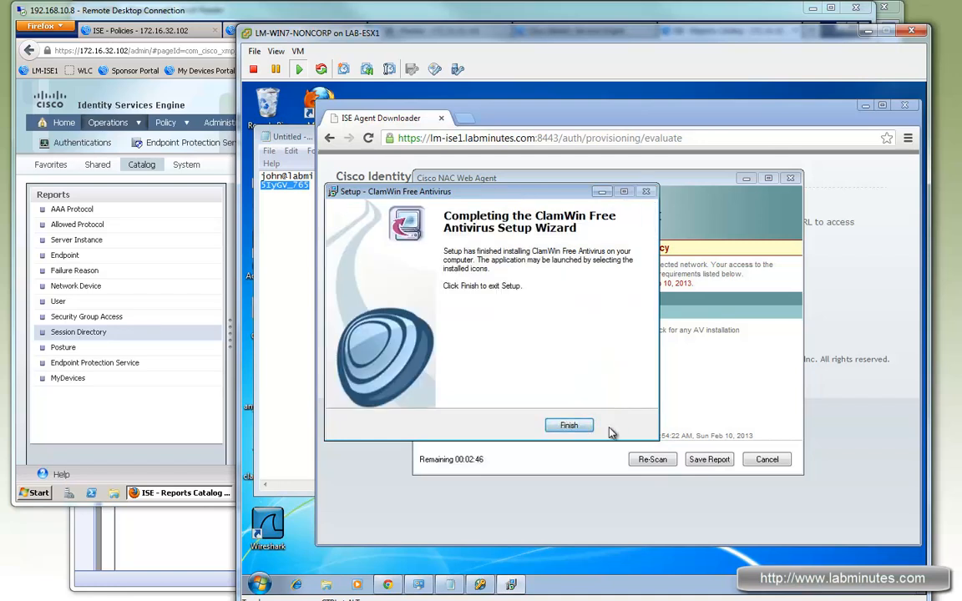
left_click(582, 427)
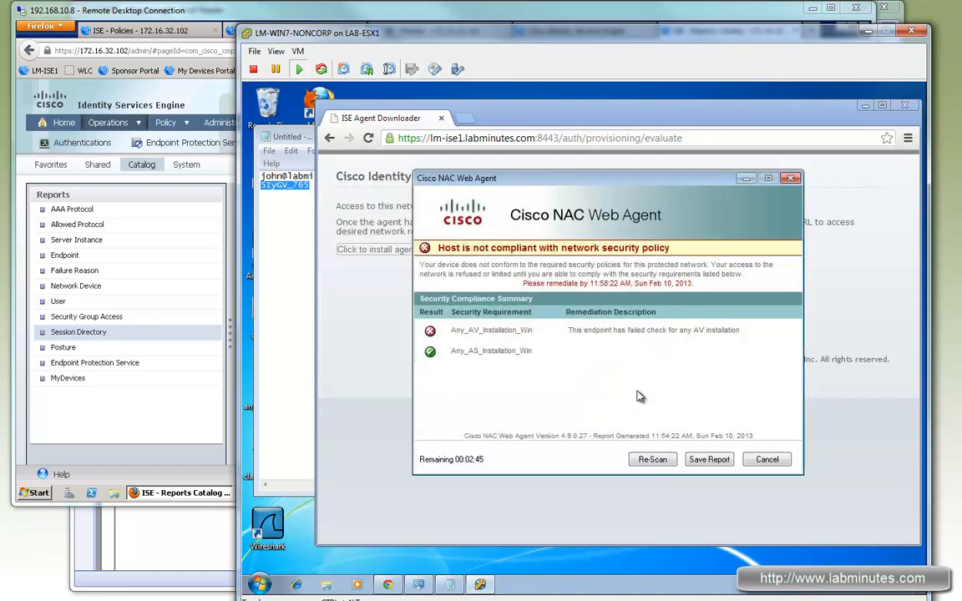
Re-scan the host with the NAC Web Agent and cancel the remediation.
left_click(655, 460)
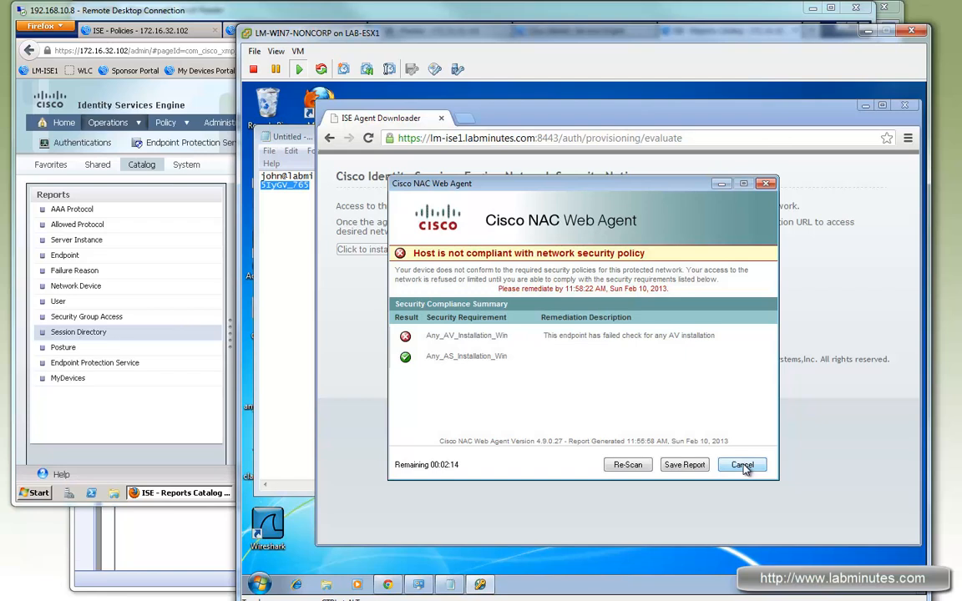
left_click(742, 465)
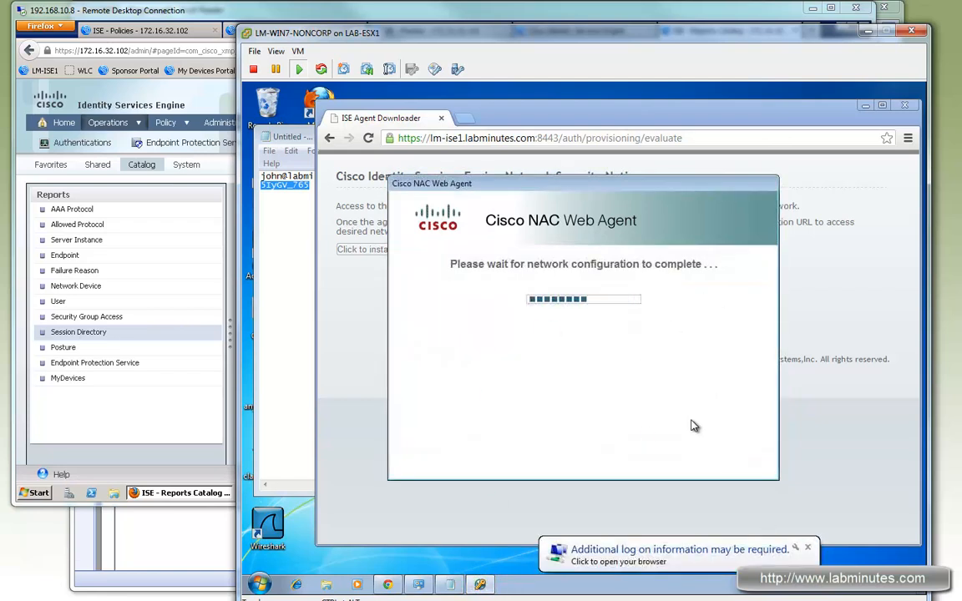
Switch to the ISE Monitor page and refresh Live Authentications to check the guest endpoint's posture status.
left_click(194, 19)
left_click(443, 30)
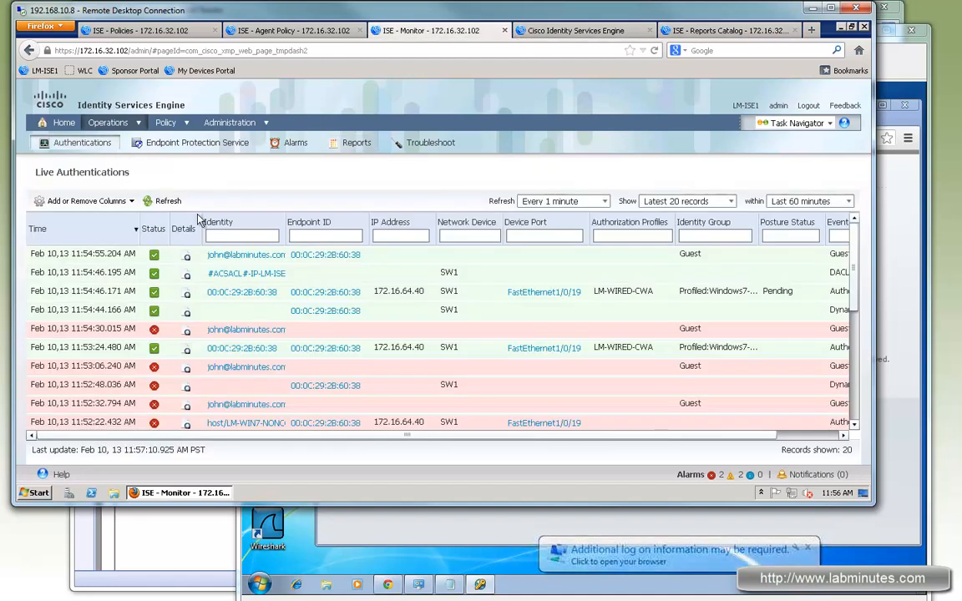
left_click(161, 201)
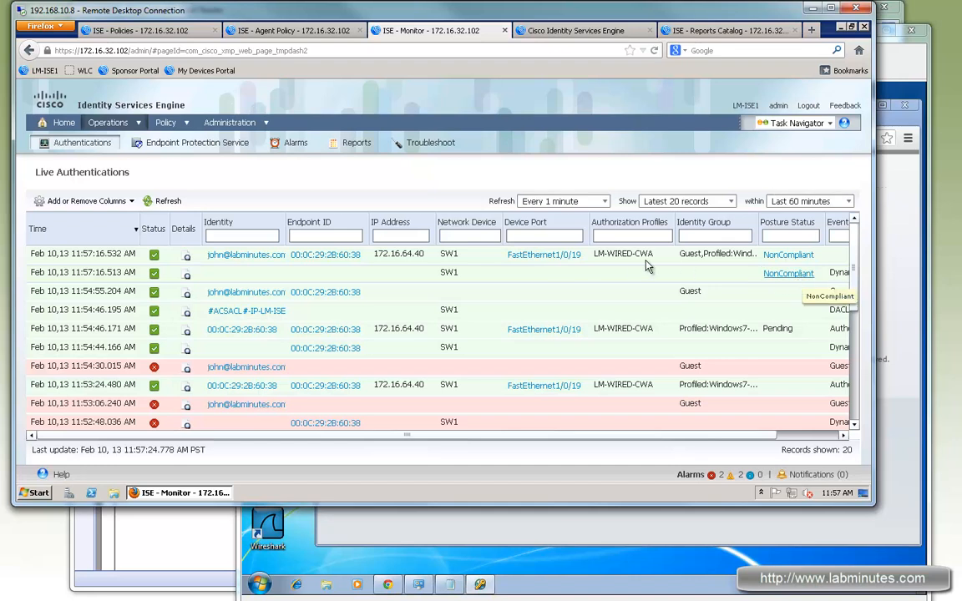
Return to the LM-WIN7-NONCORP client, close the NAC Web Agent and the browser, and reopen Chrome to reach the Guest Portal.
left_click(417, 584)
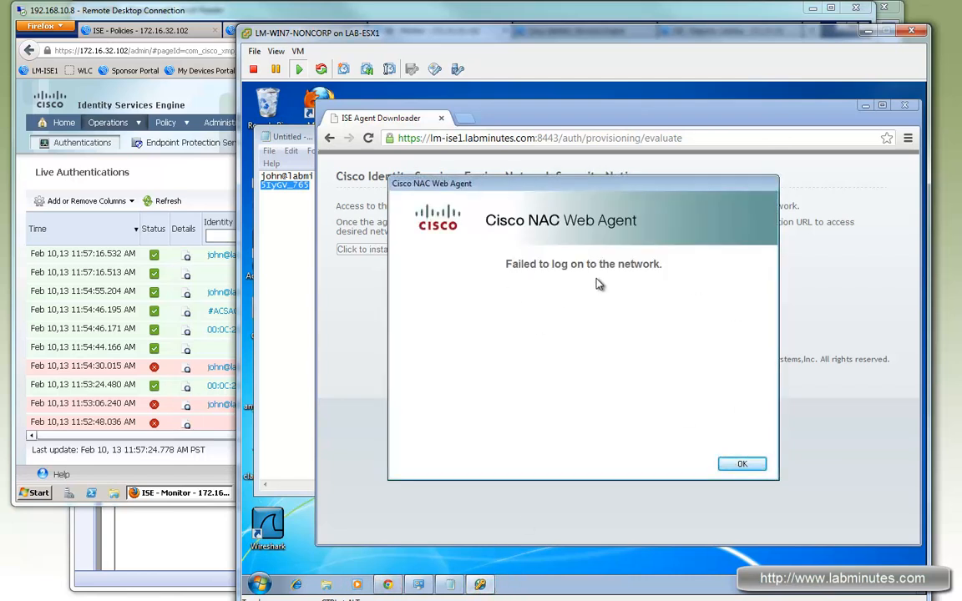
left_click(745, 464)
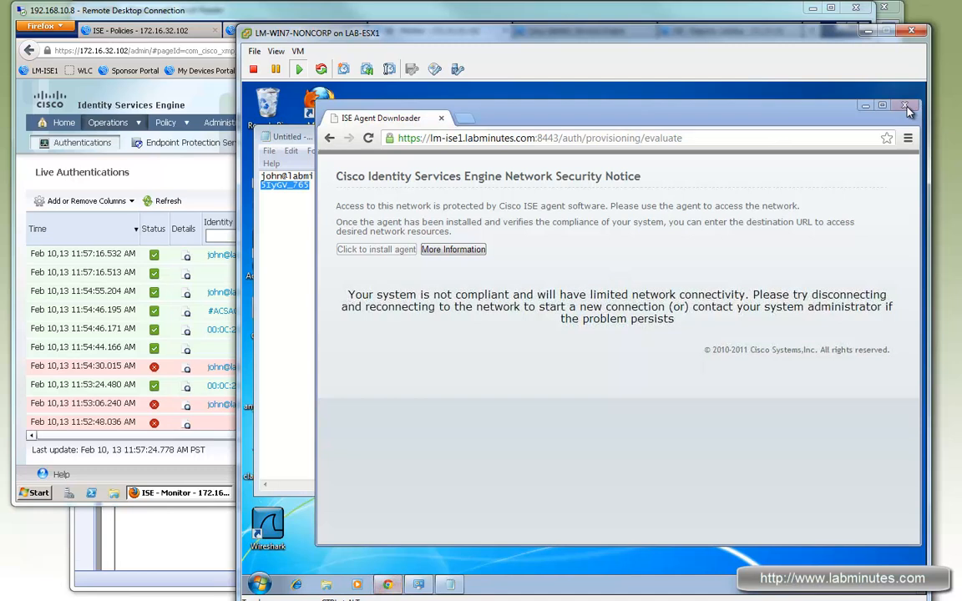
left_click(906, 106)
left_click(386, 584)
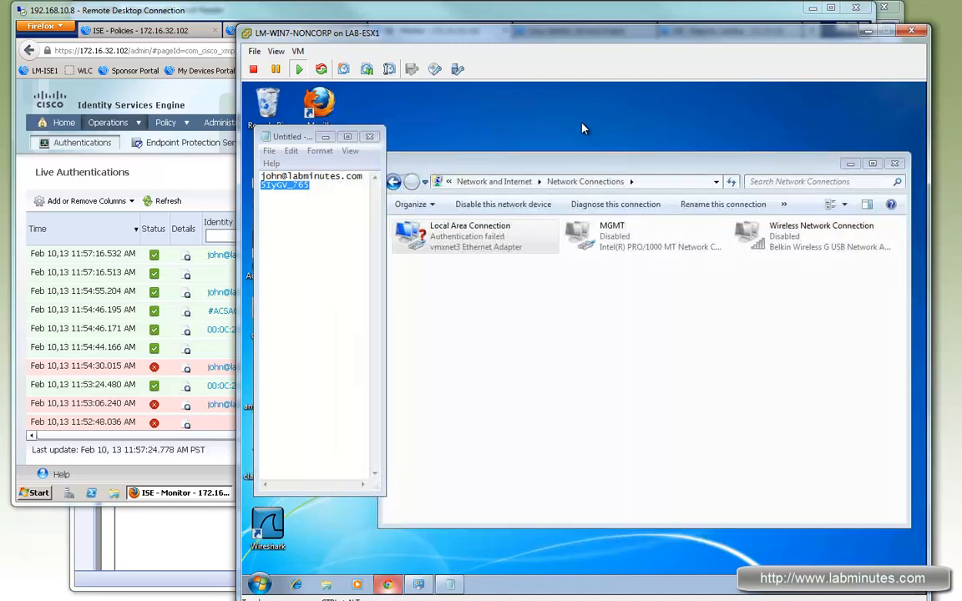
Copy the saved guest username from Notepad into the Guest Portal's username field.
double_click(313, 179)
key("ctrl+c")
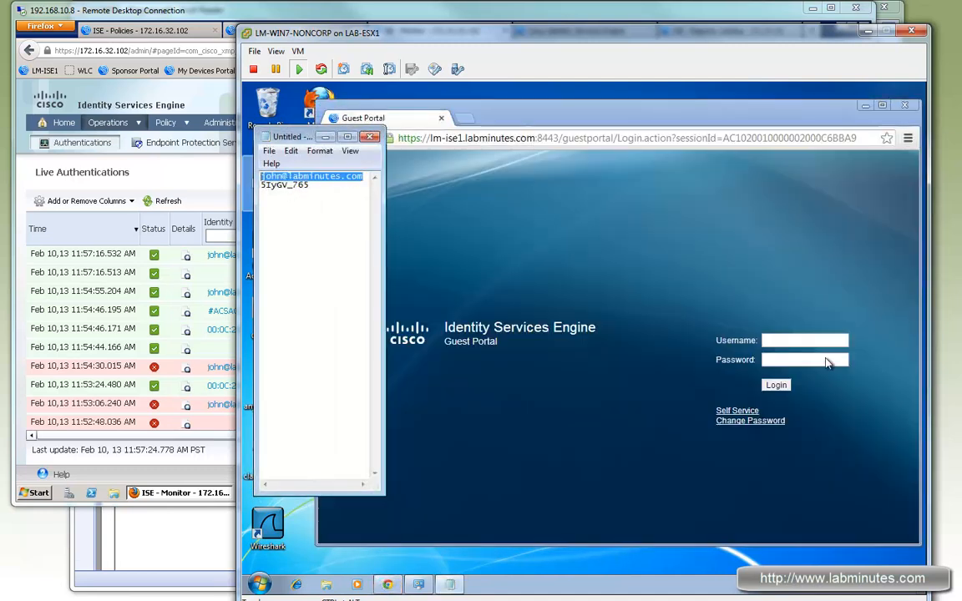
left_click(808, 341)
key("ctrl+v")
Copy the saved guest password from Notepad into the Guest Portal's password field and log in.
left_click_drag(313, 184, 256, 192)
key("ctrl+c")
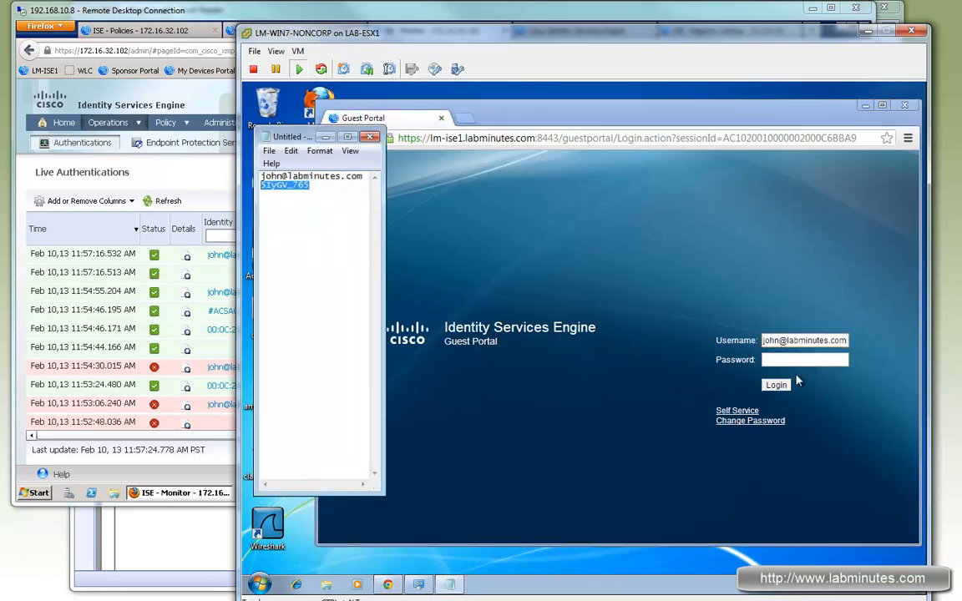
left_click(816, 360)
key("ctrl+v")
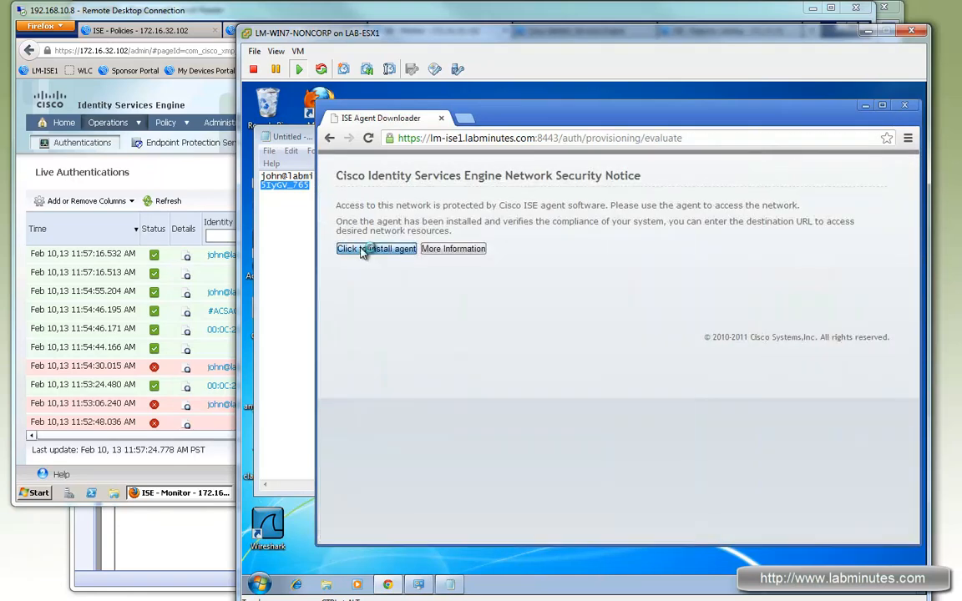
Install and run the agent from the Network Security Notice page, and check the resulting entries in ISE Live Authentications.
left_click(367, 248)
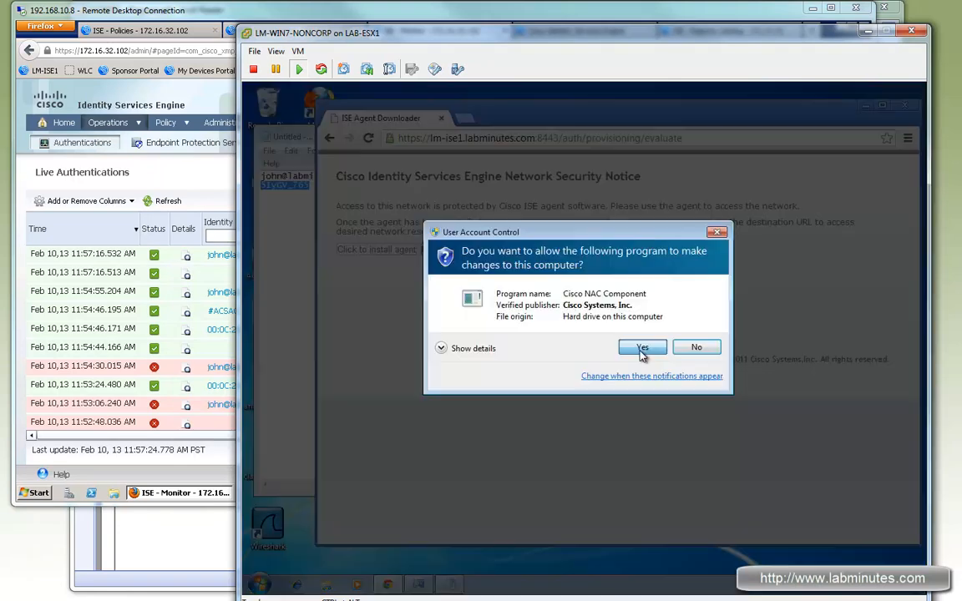
left_click(639, 344)
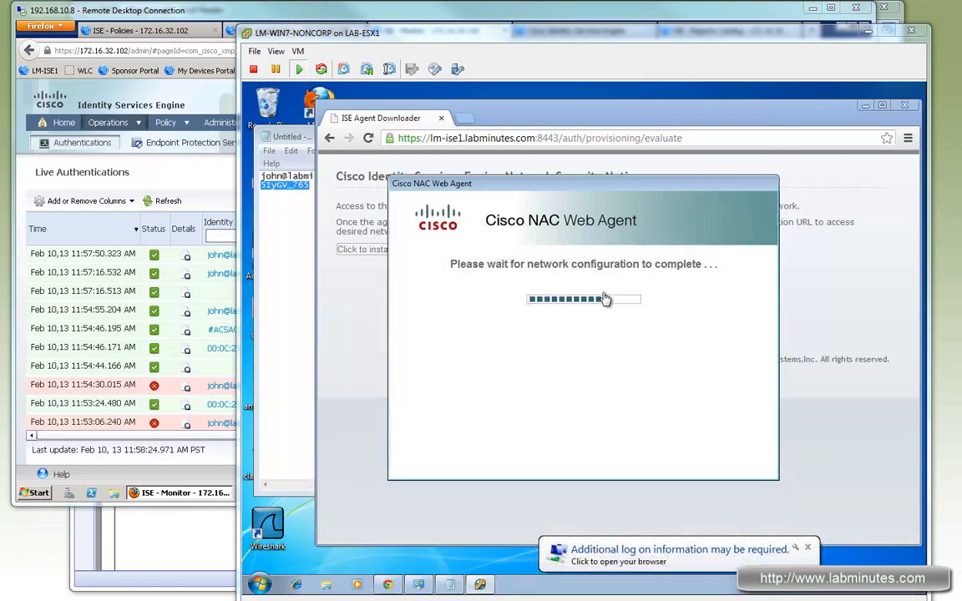
left_click(155, 199)
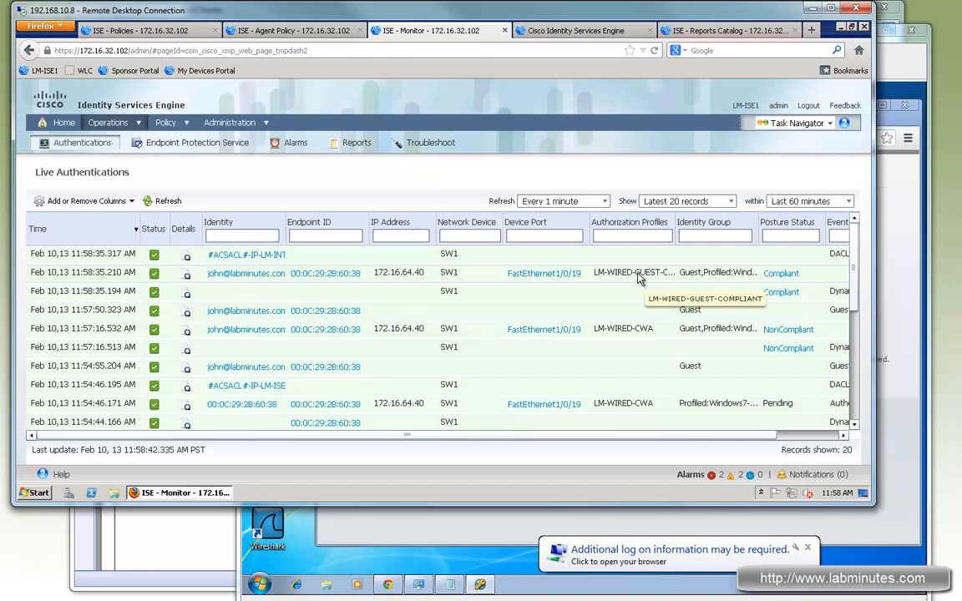
Return to the client, close the NAC Web Agent dialog, and browse to cisco.com to test internet access.
left_click(897, 191)
left_click(742, 464)
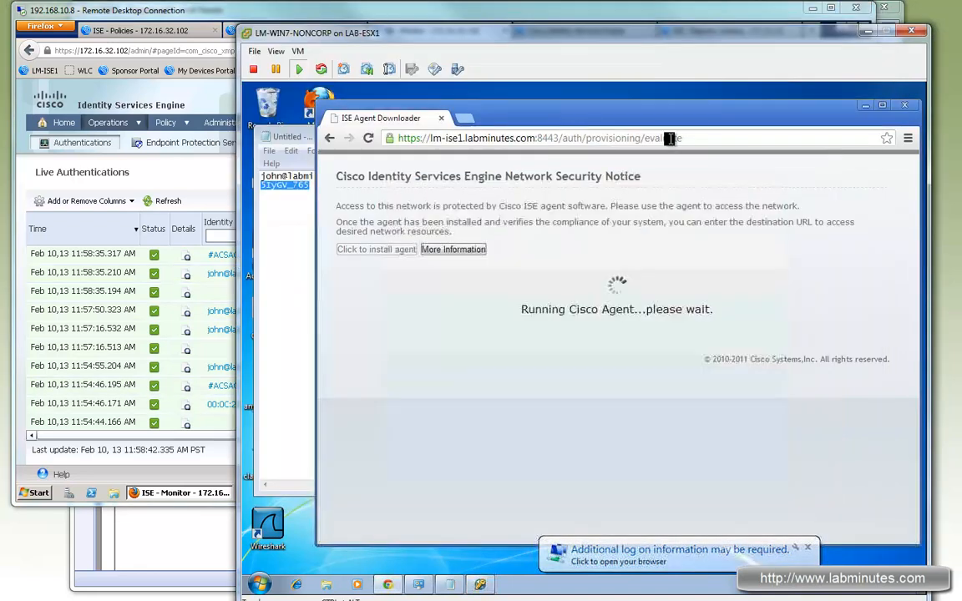
left_click(697, 138)
type("cisco.com")
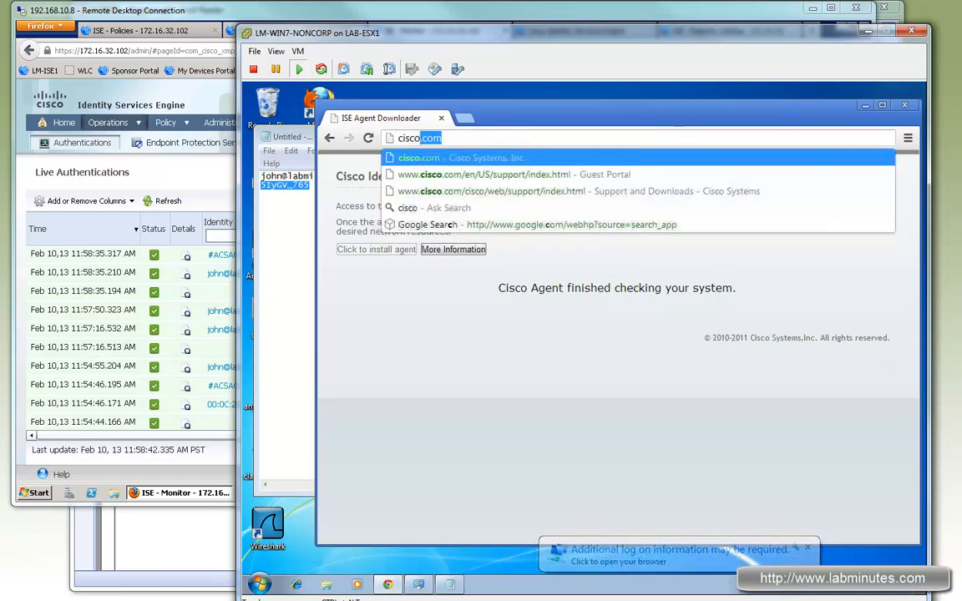
key("Return")
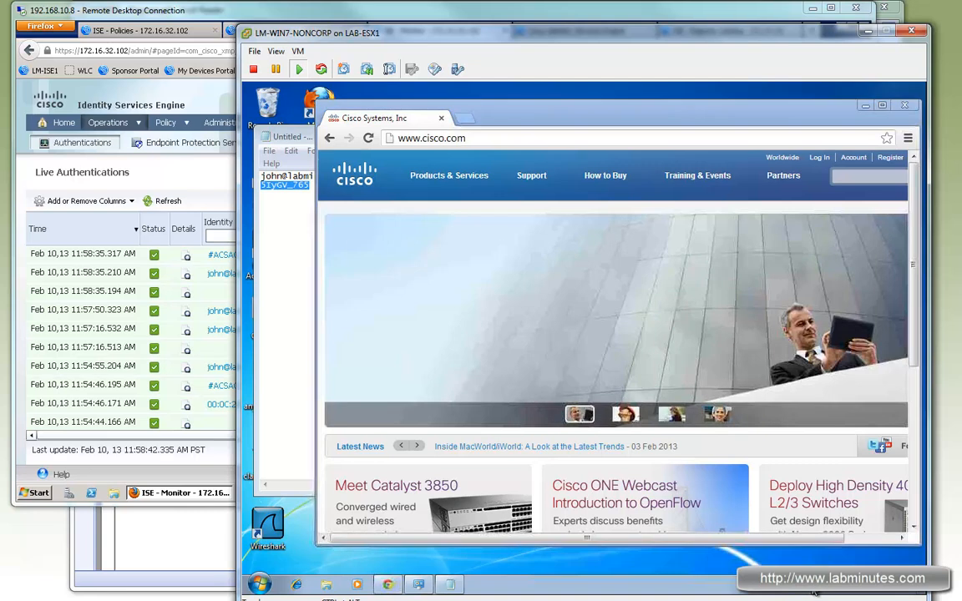
Check the Local Area Connection's network details from the Network and Sharing Center, and put the network windows away.
left_click(814, 591)
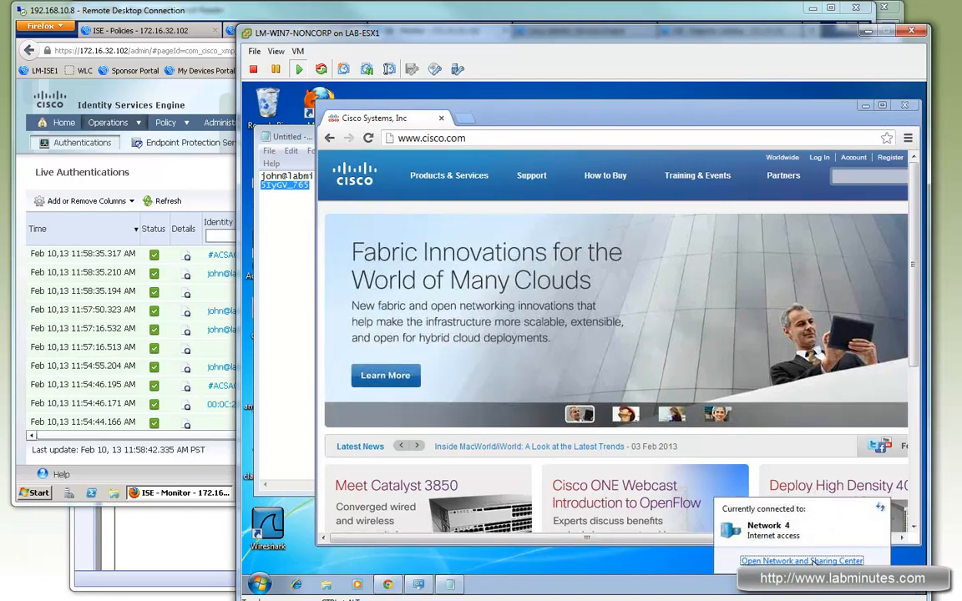
left_click(814, 561)
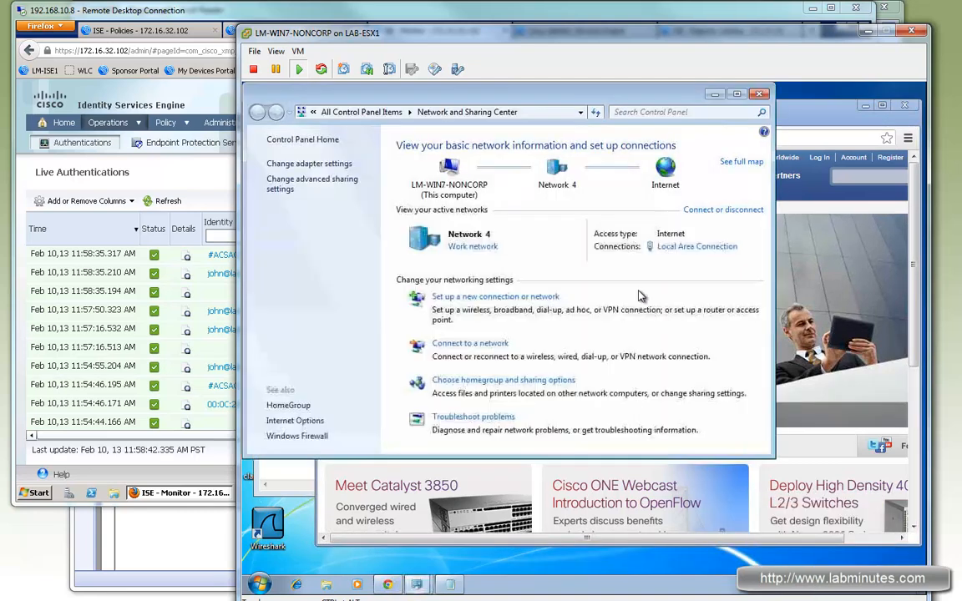
left_click(678, 247)
left_click(511, 322)
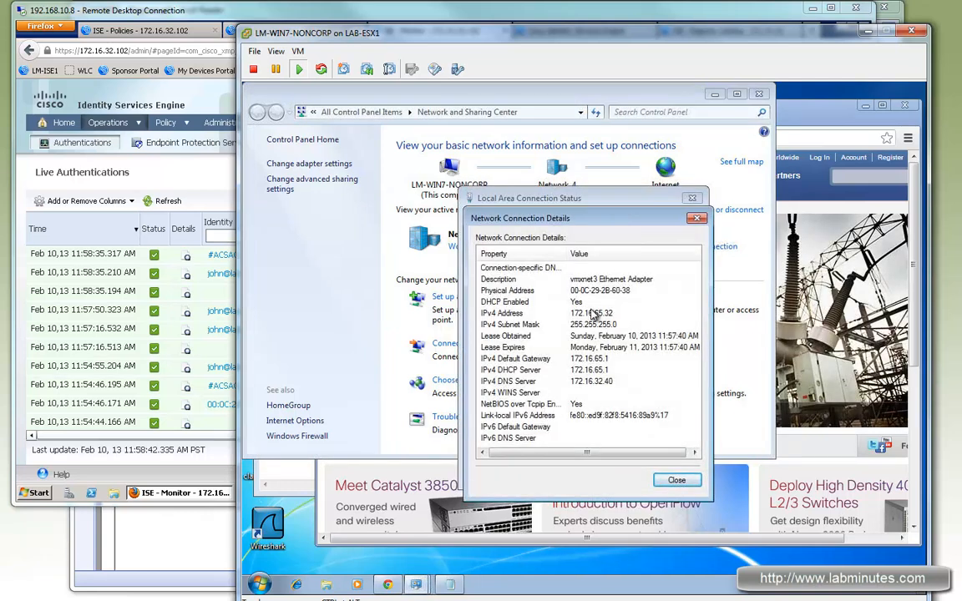
left_click(697, 217)
left_click(692, 198)
left_click(714, 96)
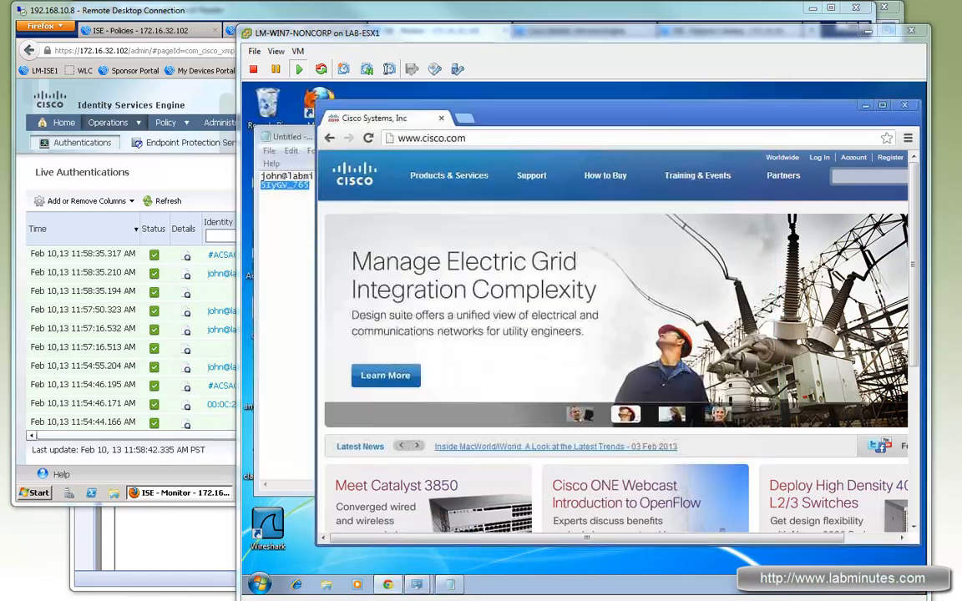
Switch to the SecureCRT session on SW1 and run "do sh authe sess int f1/0/19" to inspect the port's authentication session.
key("alt+Tab")
type("shut")
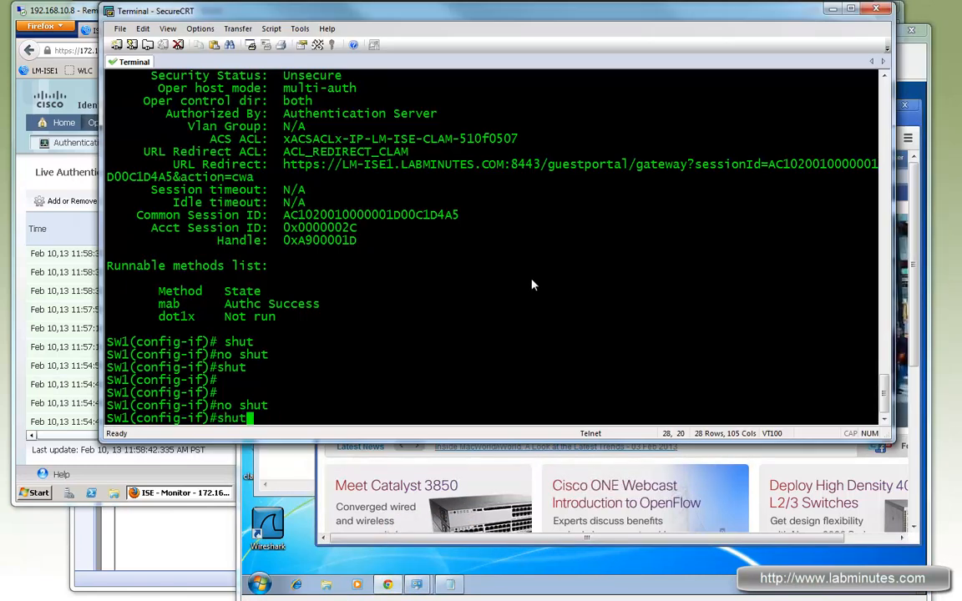
key("Up")
key("Up")
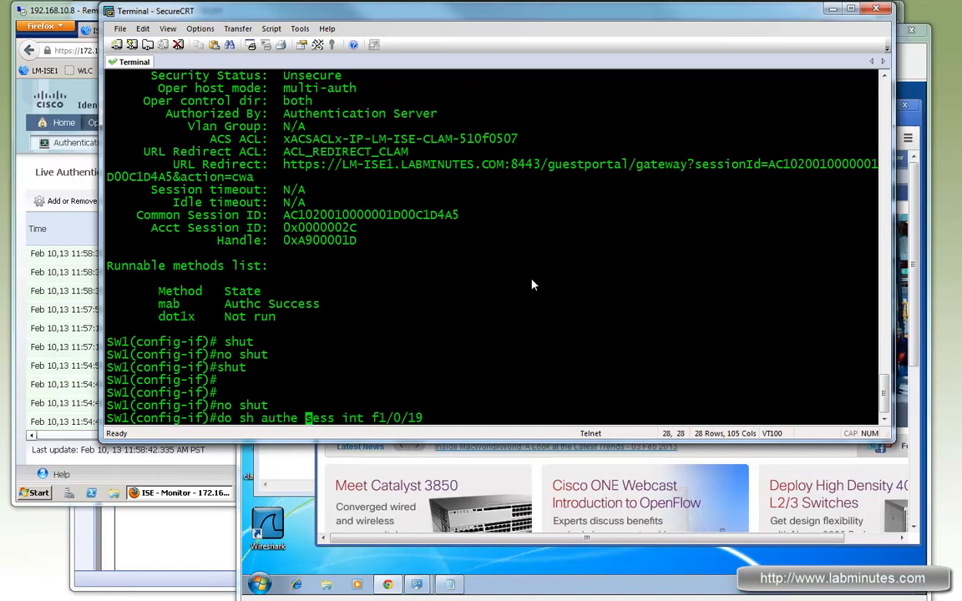
key("Return")
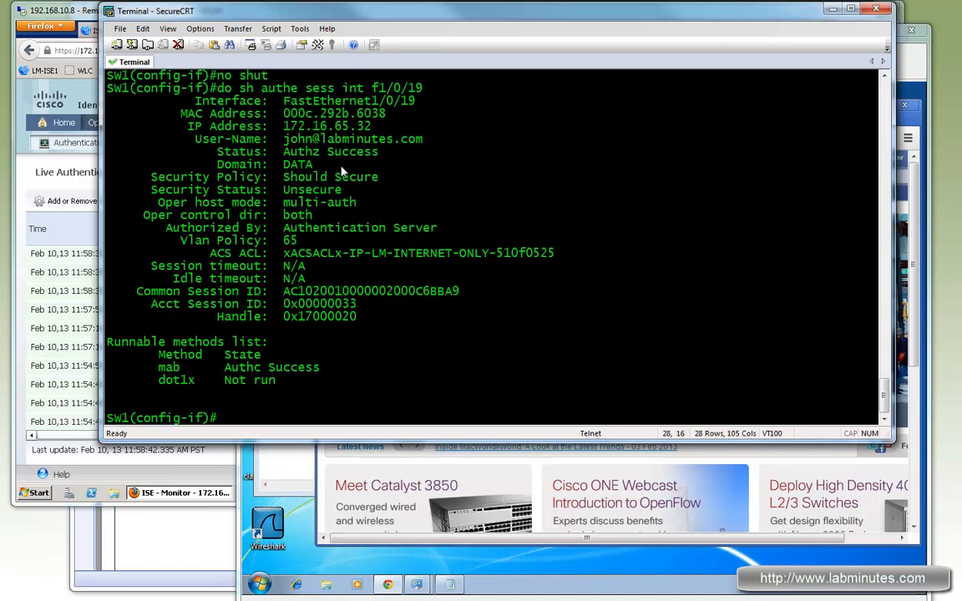
Examine the IP address, user name, VLAN policy and ACS ACL in SW1's authentication session output for f1/0/19.
left_click_drag(306, 114, 439, 139)
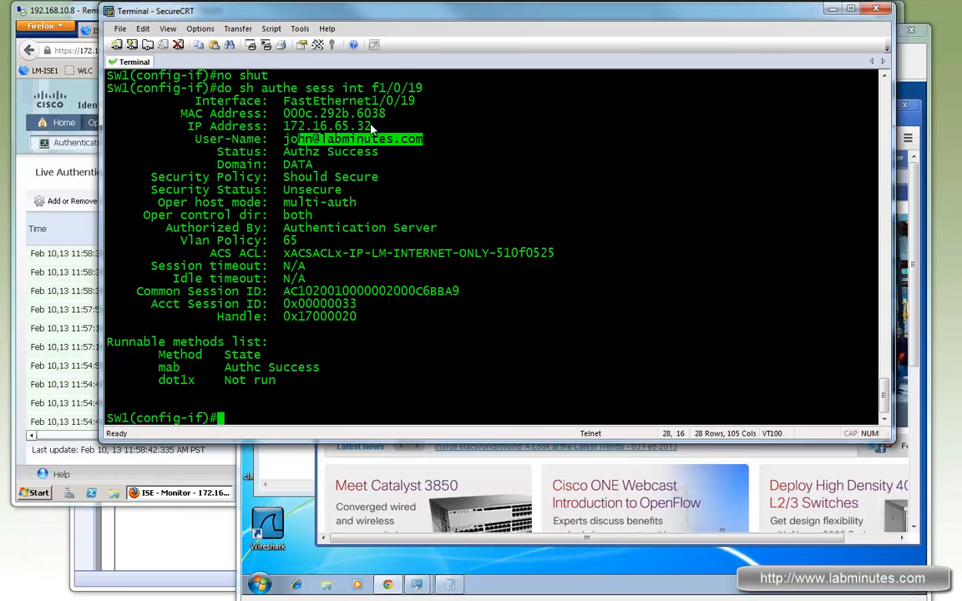
left_click_drag(372, 127, 304, 127)
left_click_drag(451, 152, 313, 141)
left_click_drag(299, 241, 175, 242)
left_click_drag(373, 253, 482, 255)
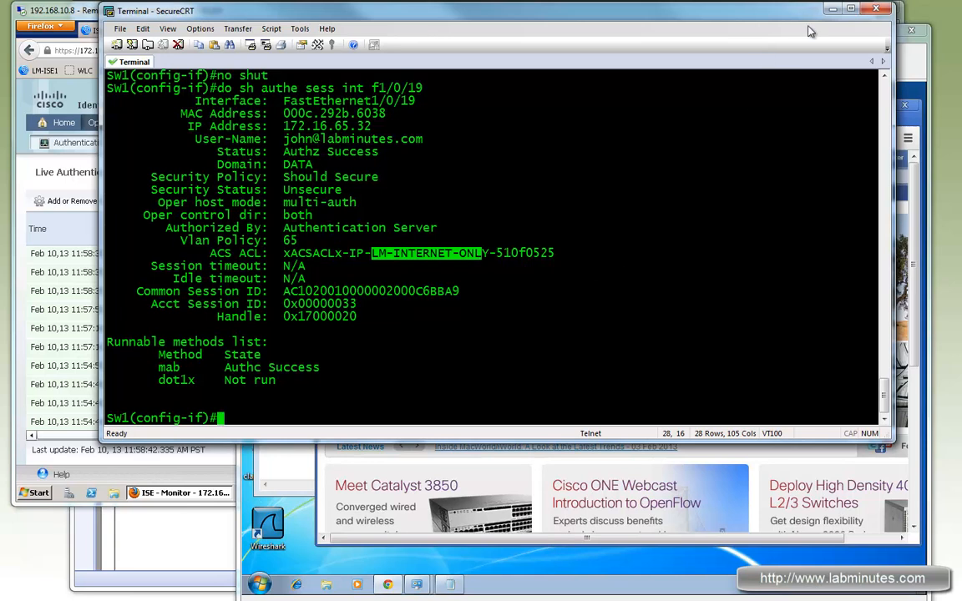
Put SecureCRT away, switch to ISE in the remote desktop, and run the Posture Detail Assessment report from the Reports Catalog.
left_click(832, 9)
left_click(284, 15)
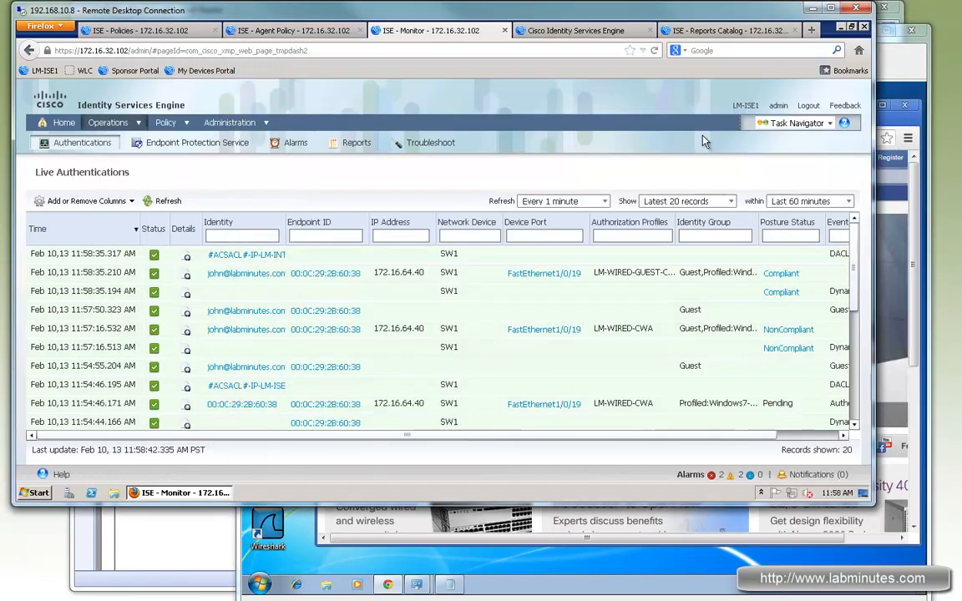
left_click(632, 32)
left_click(710, 34)
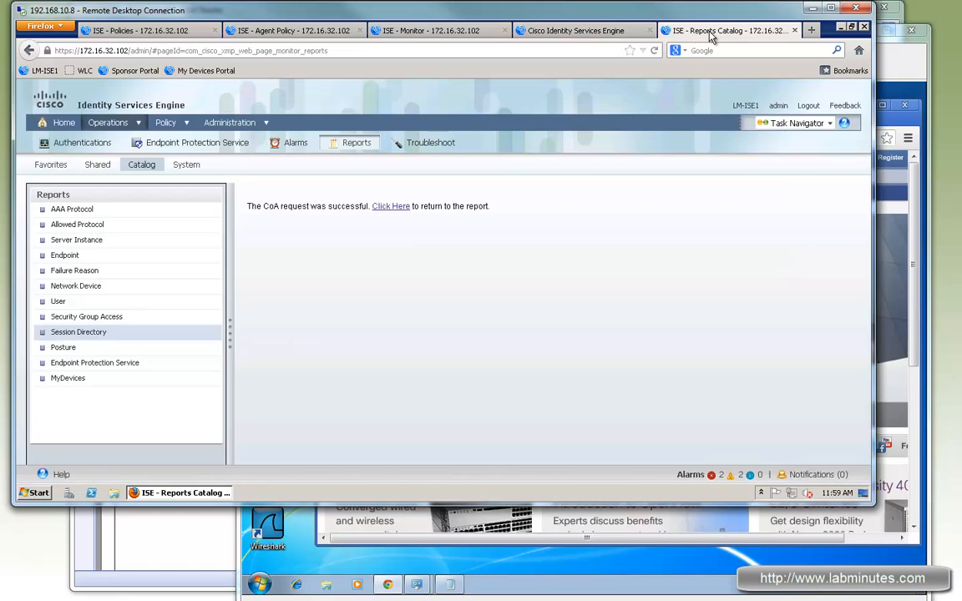
left_click(58, 348)
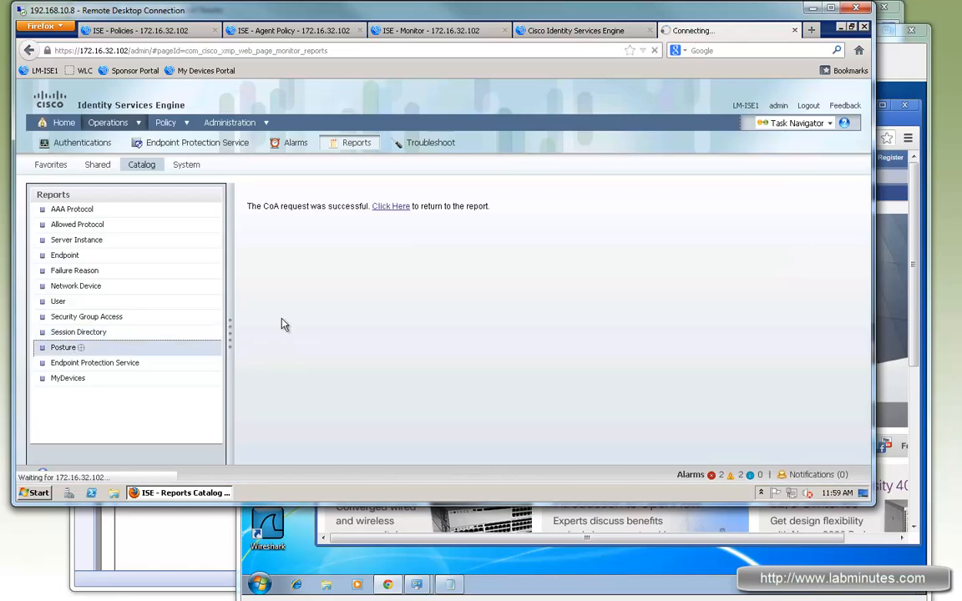
left_click(332, 260)
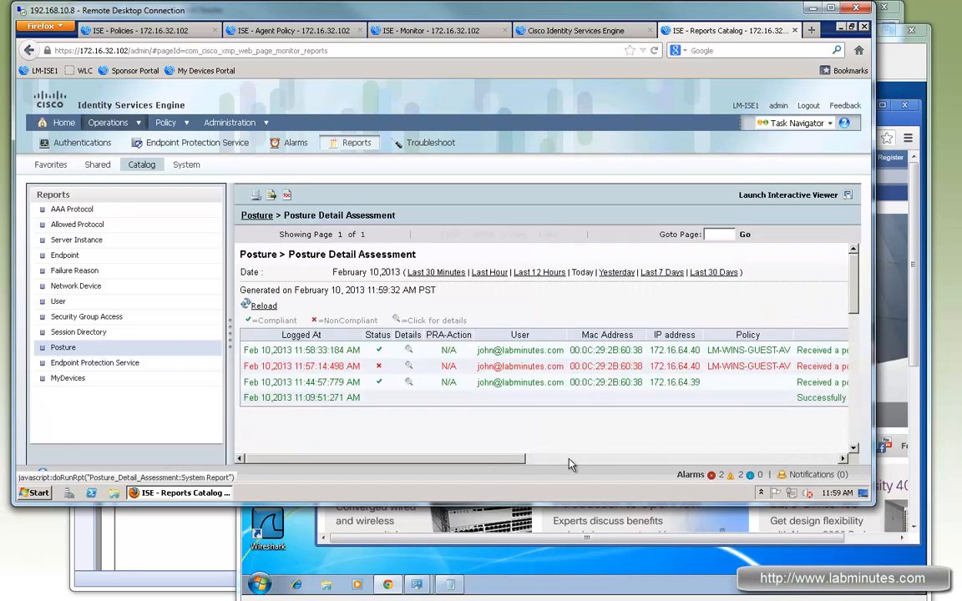
Check the Message column of the posture report and open the details of the noncompliant record logged at 11:57:14.
left_click_drag(492, 458, 569, 459)
left_click_drag(807, 367, 691, 360)
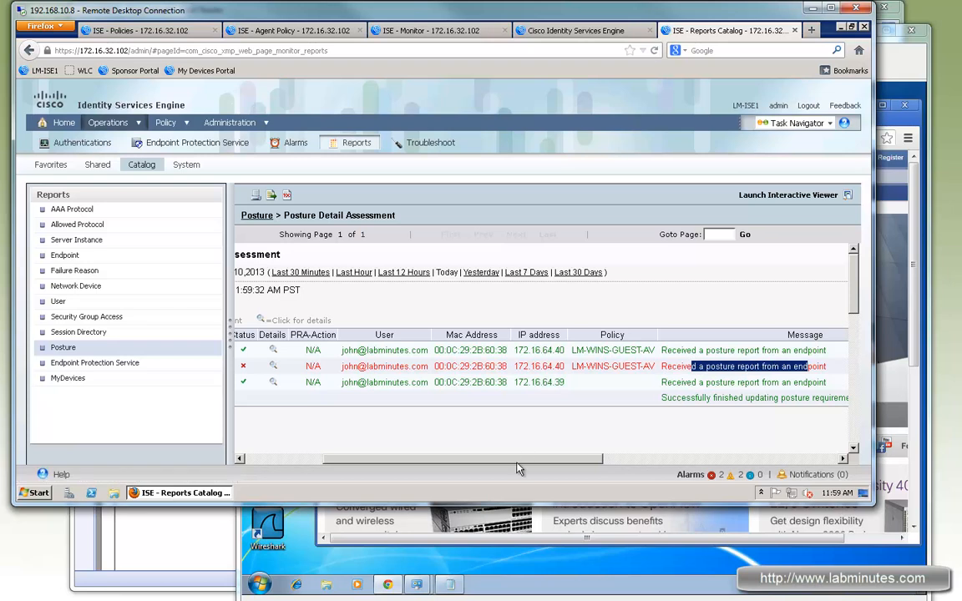
scroll(399, 409, "left", 5)
left_click(409, 367)
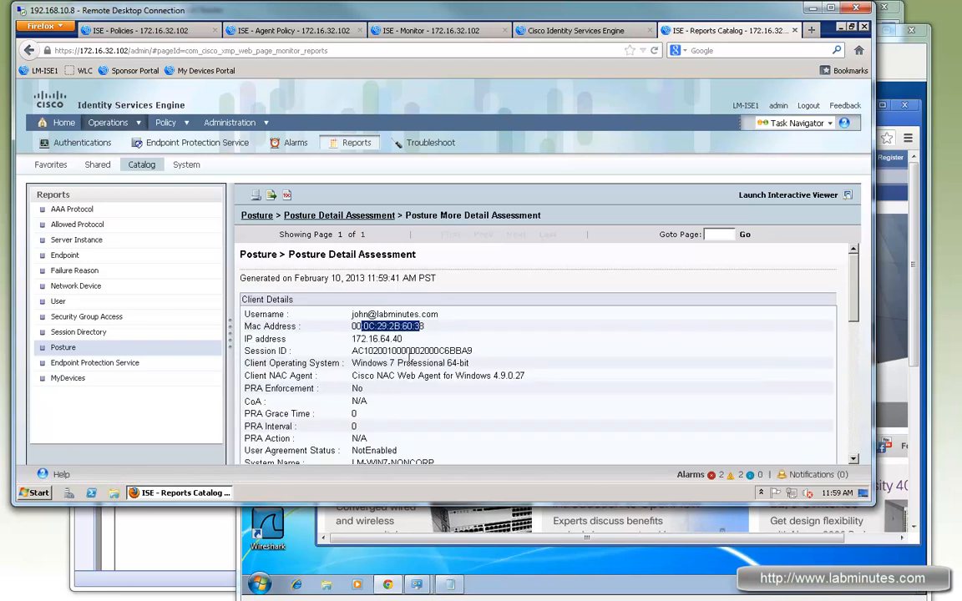
Examine the noncompliant record's client details, including the system name and the Client NAC Agent version.
scroll(410, 365, "down", 2)
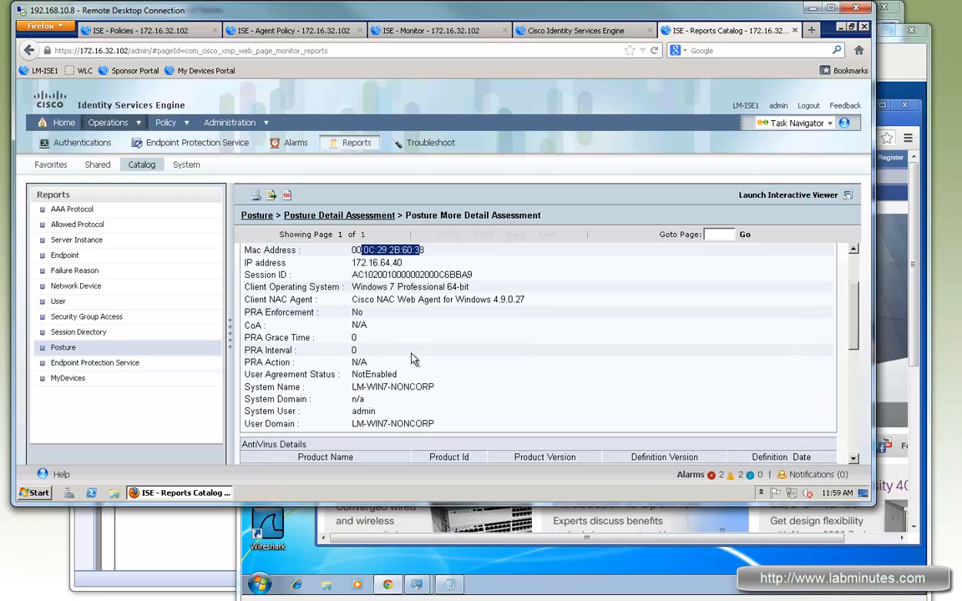
scroll(434, 359, "down", 1)
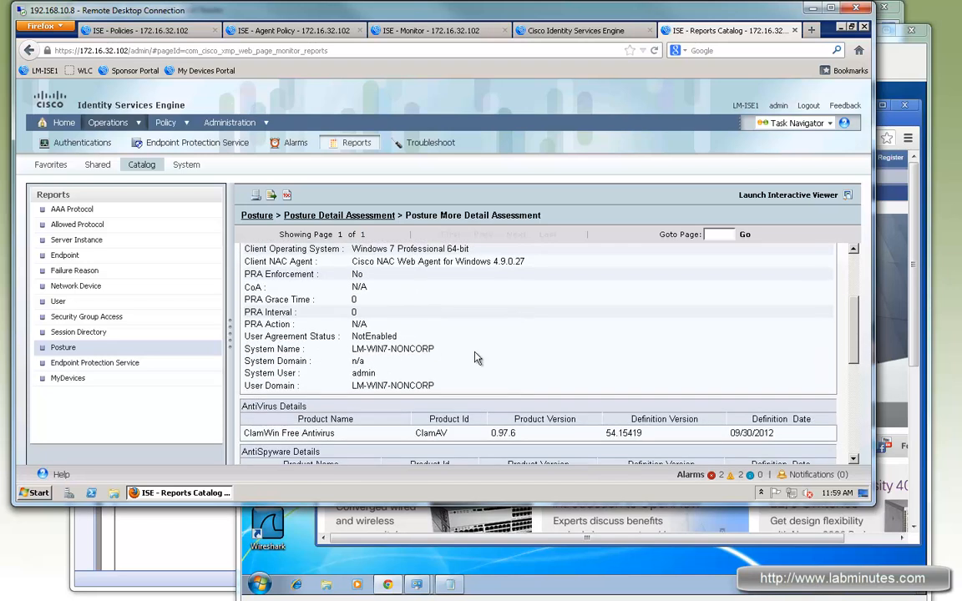
left_click_drag(437, 348, 375, 349)
scroll(542, 335, "down", 1)
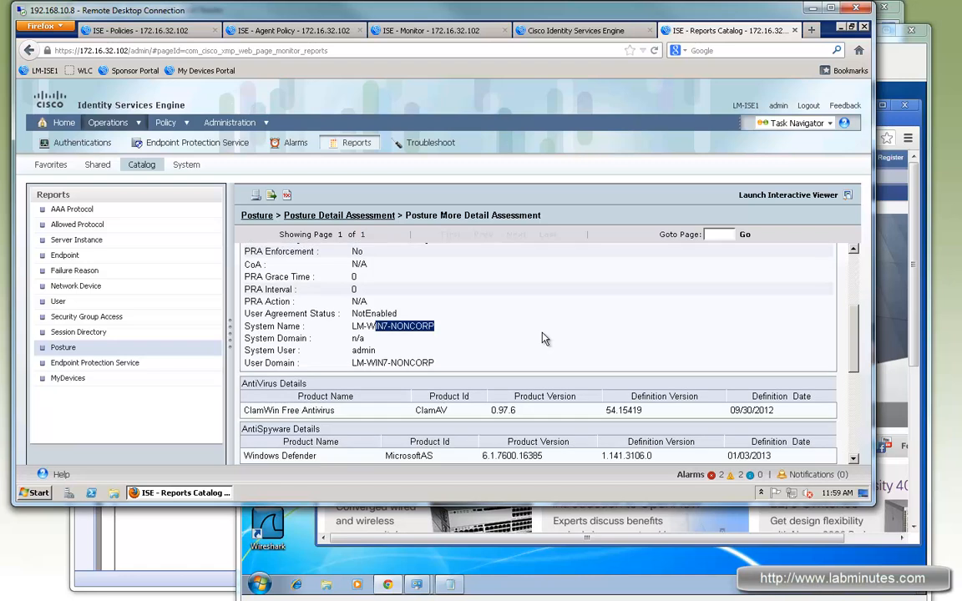
scroll(541, 334, "up", 1)
left_click_drag(378, 261, 524, 261)
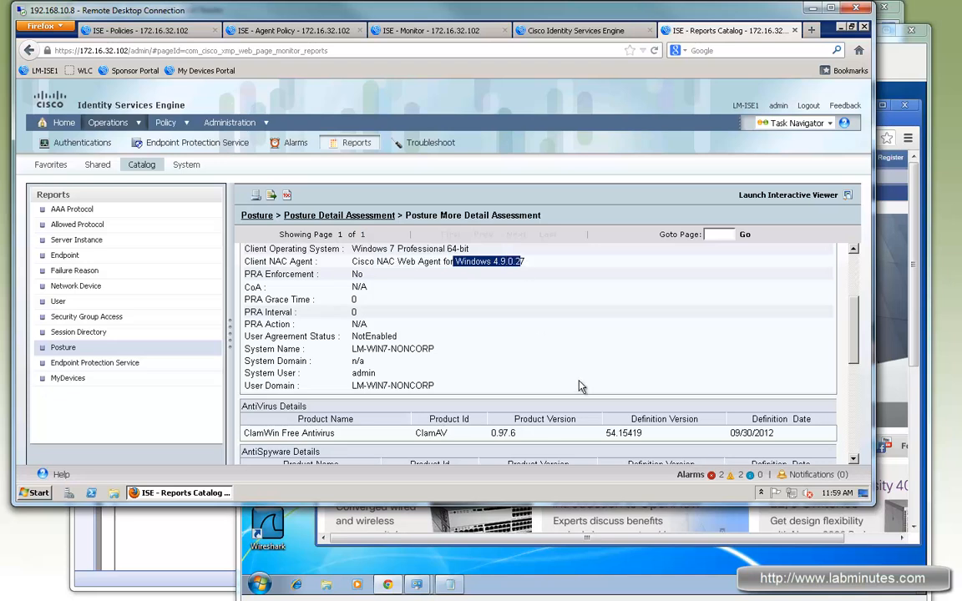
Compare the noncompliant record's AntiVirus and AntiSpyware details with the passed and failed conditions of the LM-WINS-GUEST-AV policy.
scroll(526, 334, "down", 3)
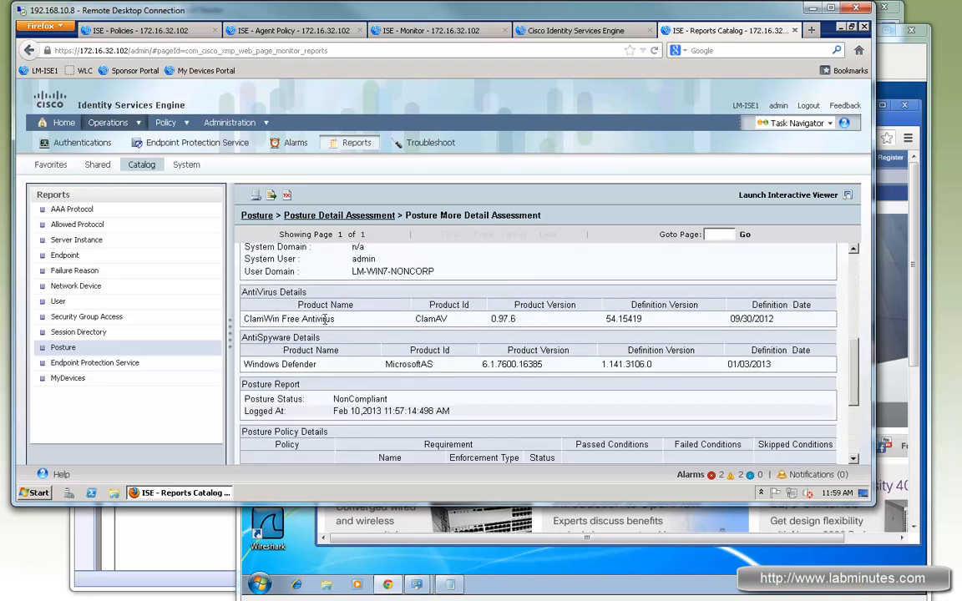
scroll(405, 328, "down", 3)
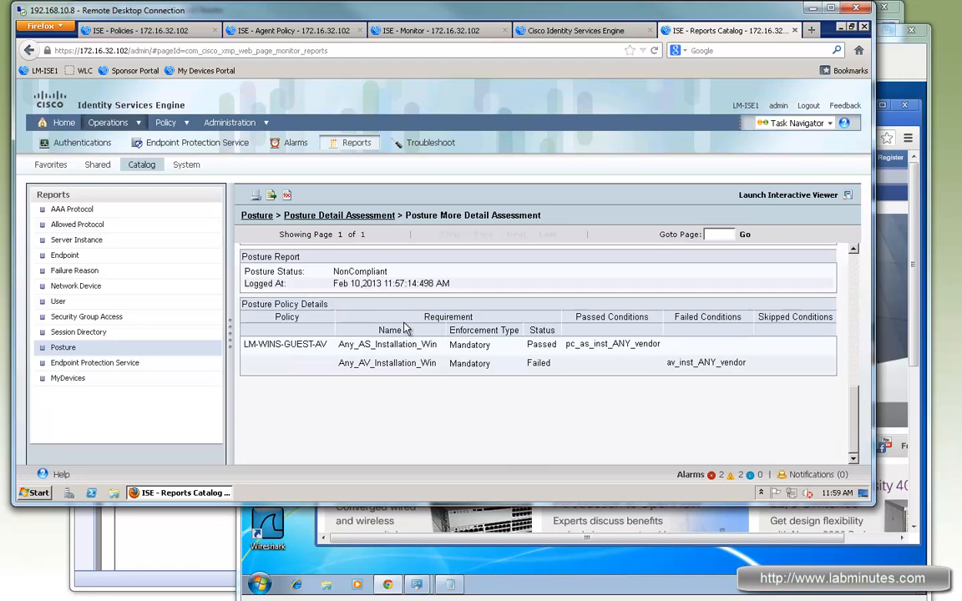
scroll(363, 289, "up", 3)
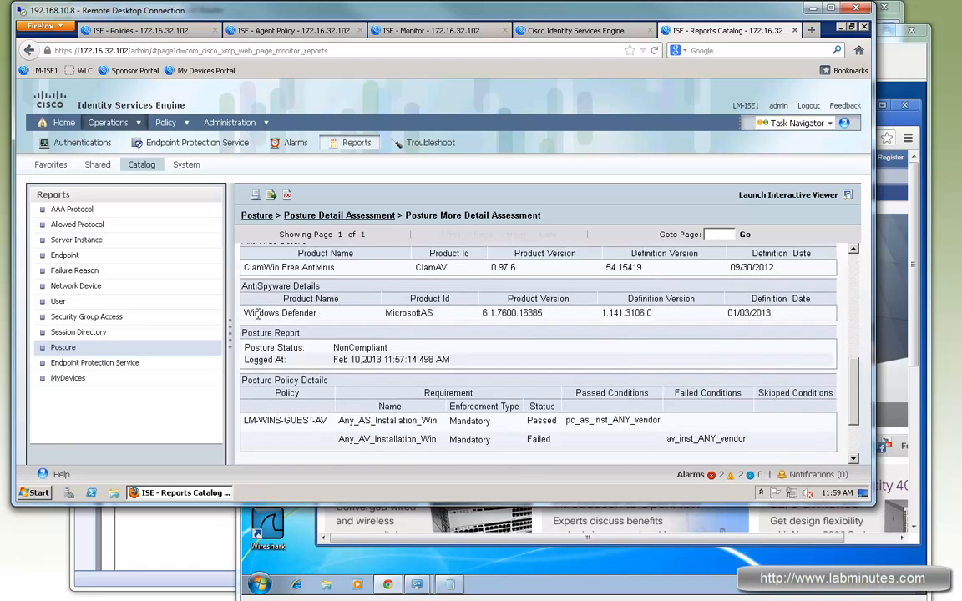
left_click_drag(254, 313, 298, 325)
scroll(522, 346, "down", 2)
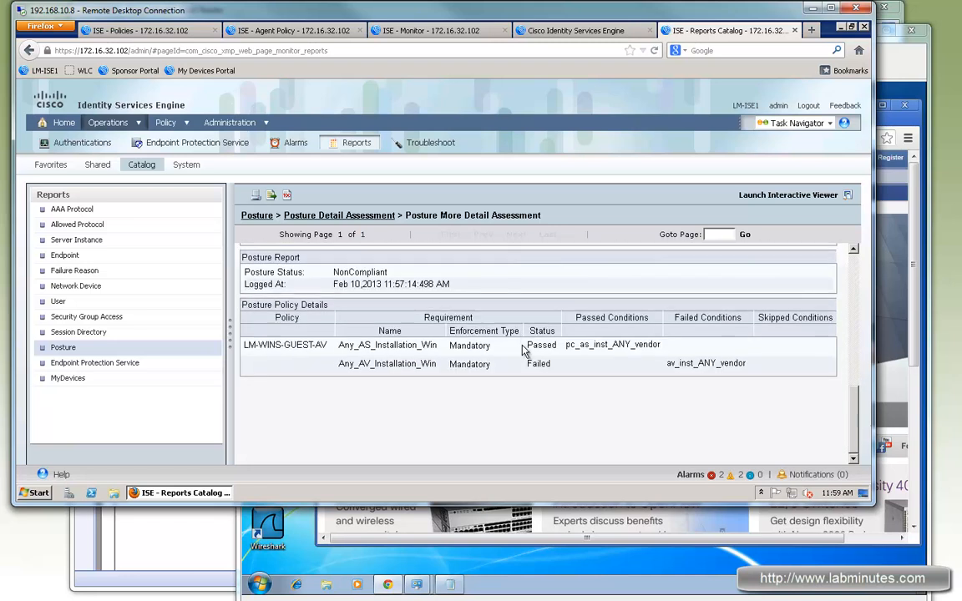
scroll(526, 349, "up", 3)
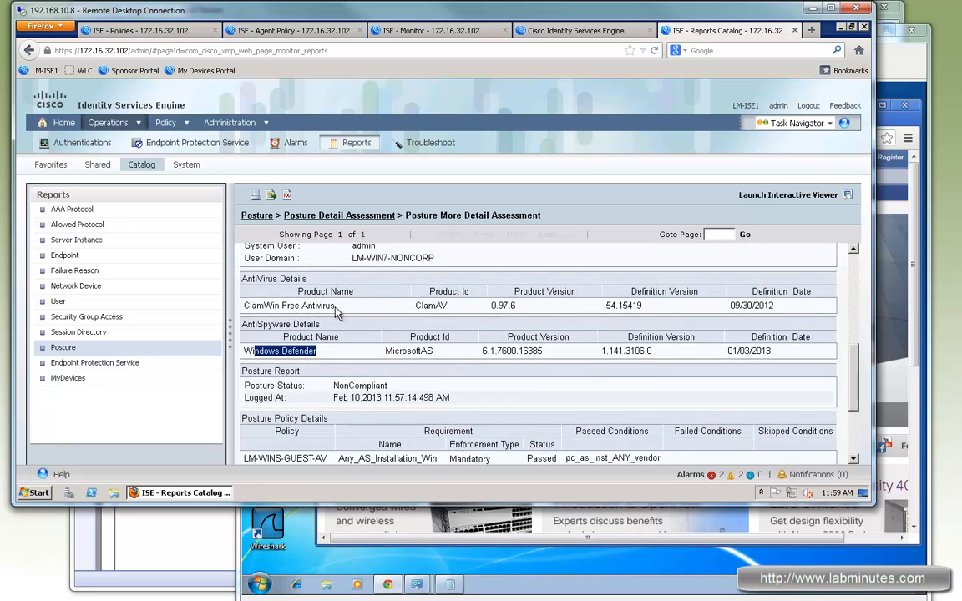
left_click_drag(272, 305, 335, 306)
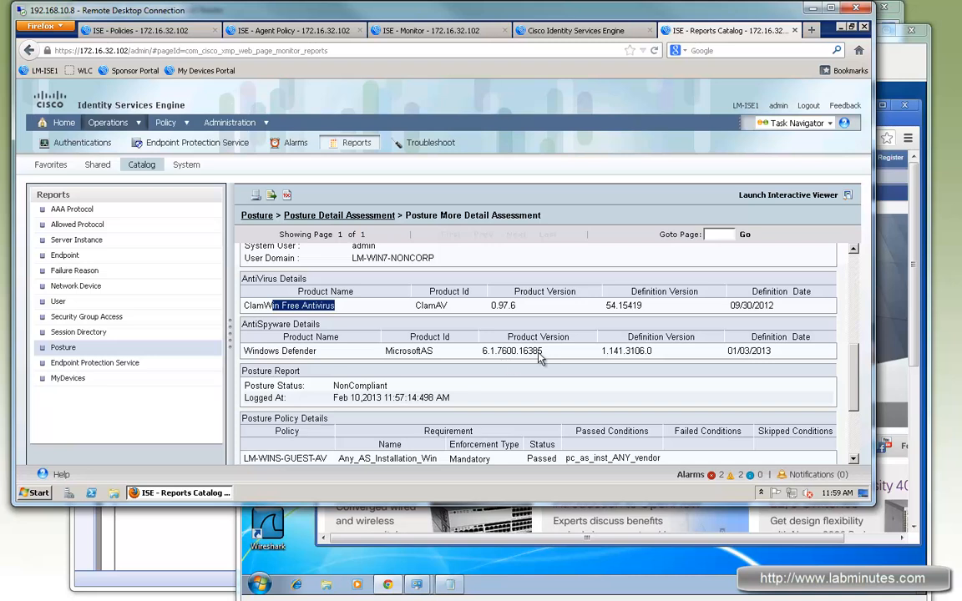
scroll(659, 351, "down", 2)
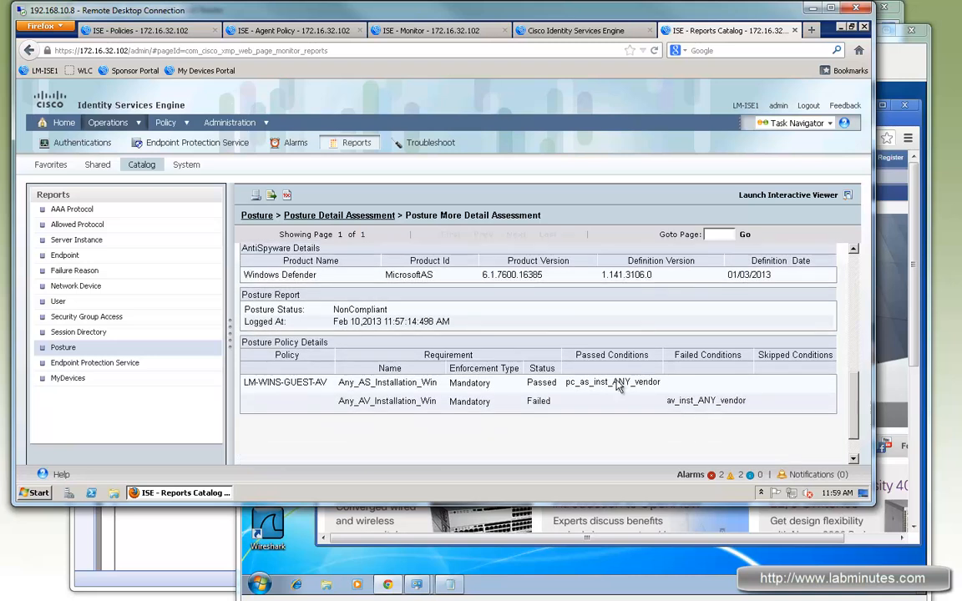
double_click(612, 381)
double_click(539, 400)
double_click(706, 400)
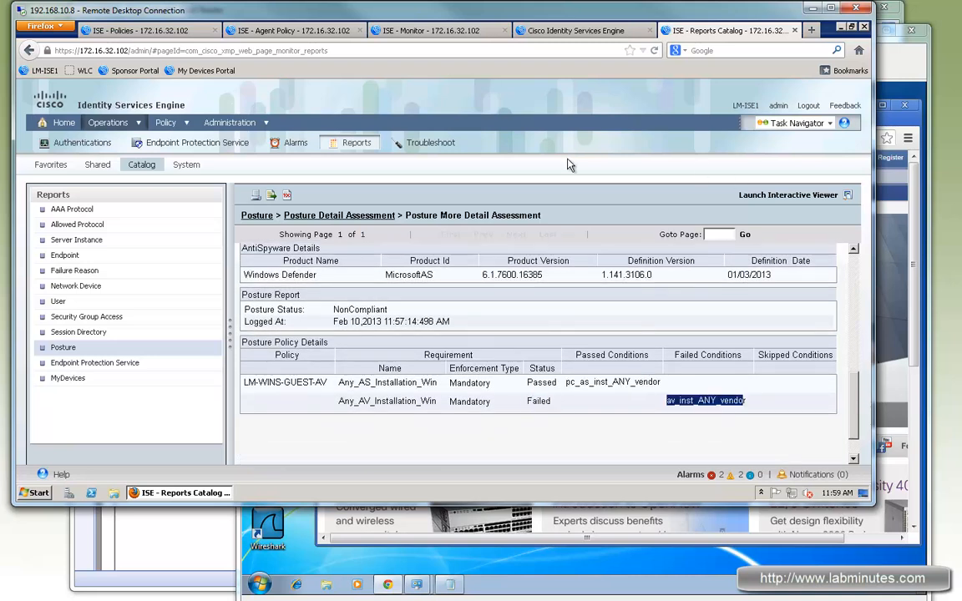
Return to the Posture Detail Assessment list, open the compliant record logged at 11:58:33, and examine its AntiVirus and AntiSpyware details.
scroll(359, 242, "up", 4)
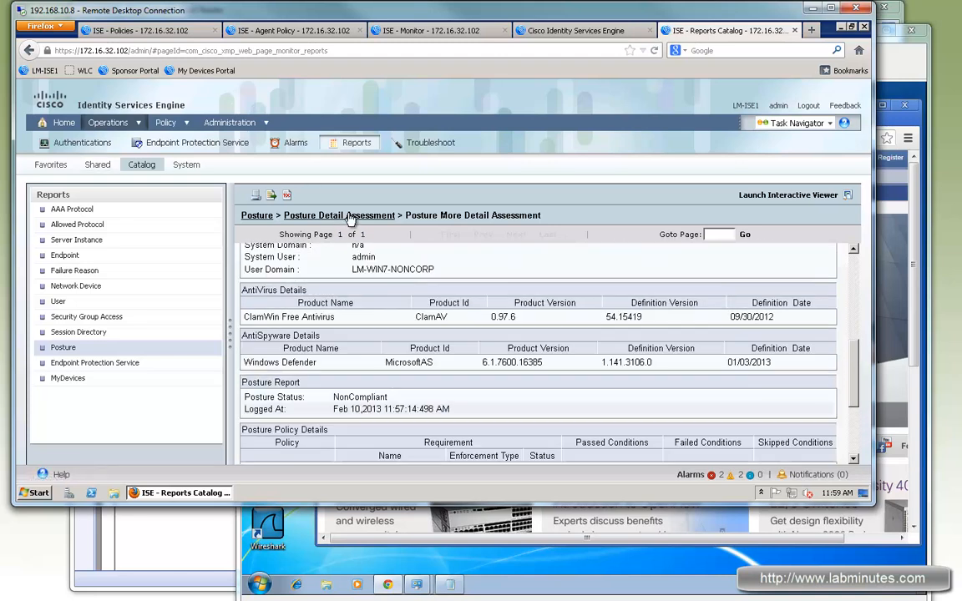
left_click(409, 351)
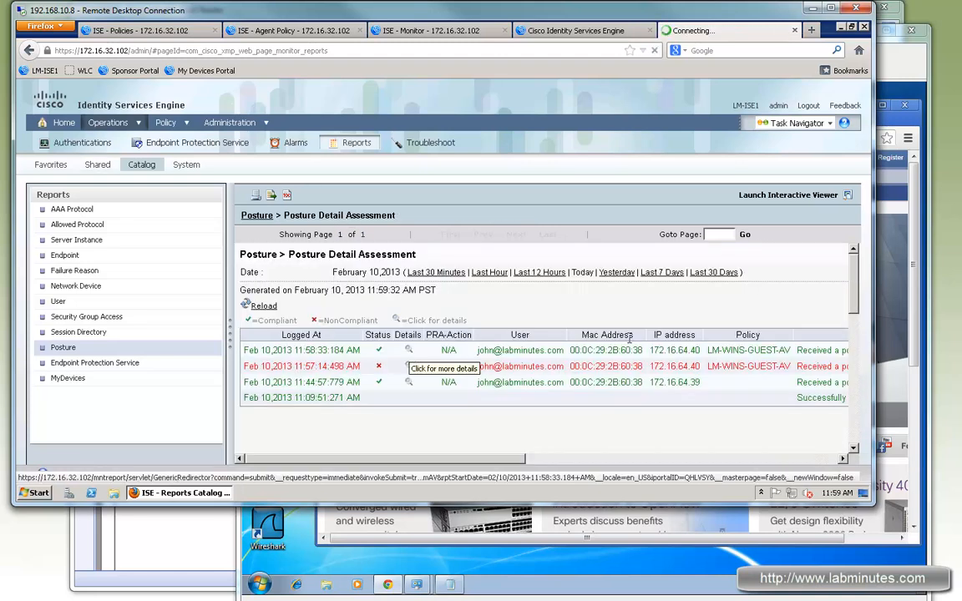
left_click_drag(251, 319, 334, 320)
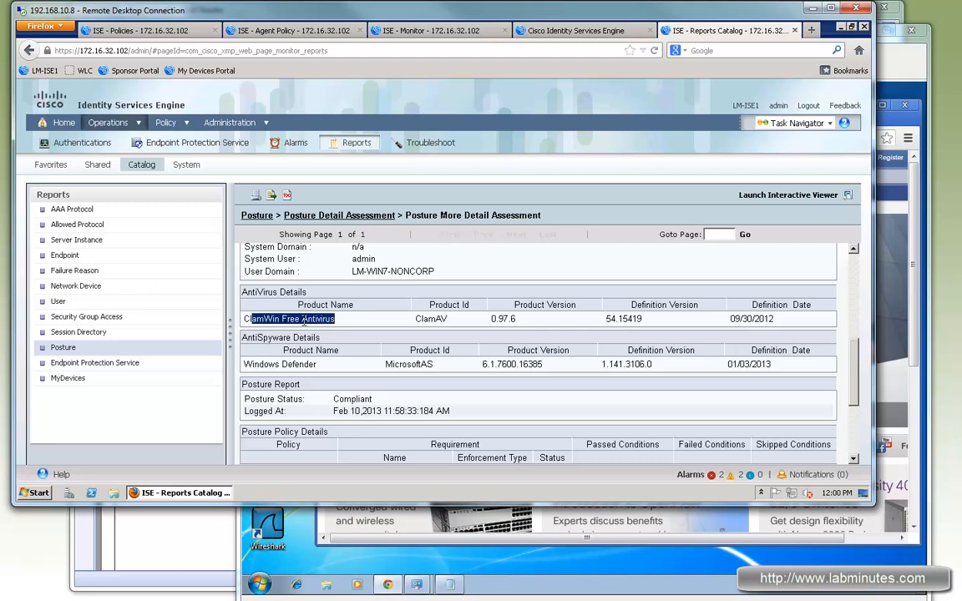
double_click(624, 318)
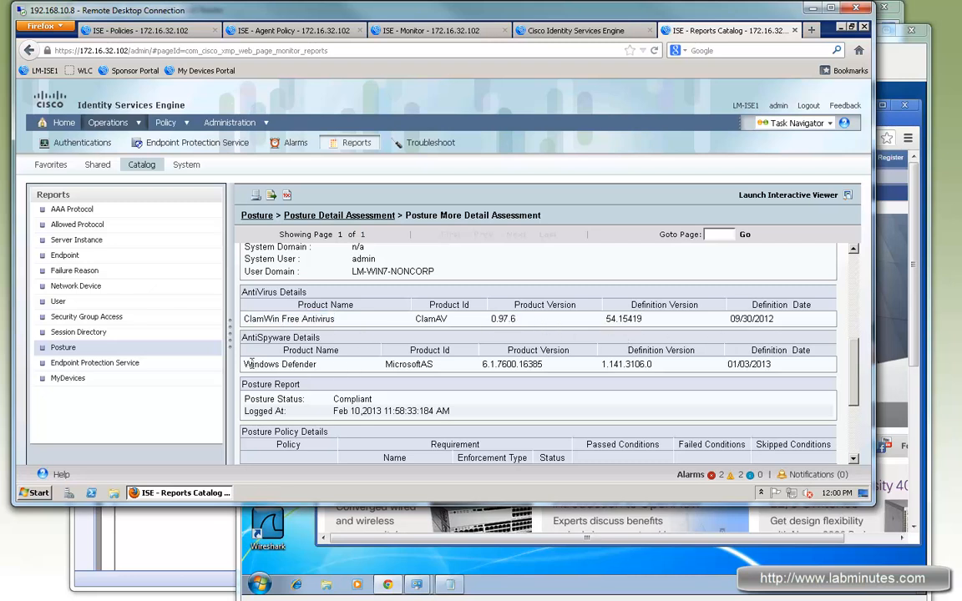
left_click_drag(250, 364, 368, 381)
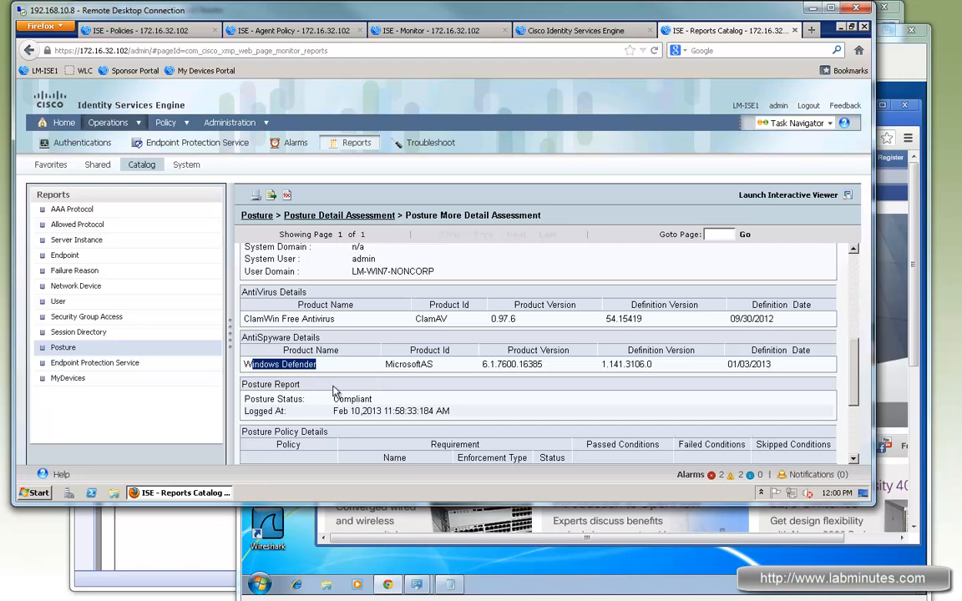
Examine the compliant record's posture status and the results of the Any_AS_Installation_Win and Any_AV_Installation_Win requirements.
scroll(334, 391, "down", 4)
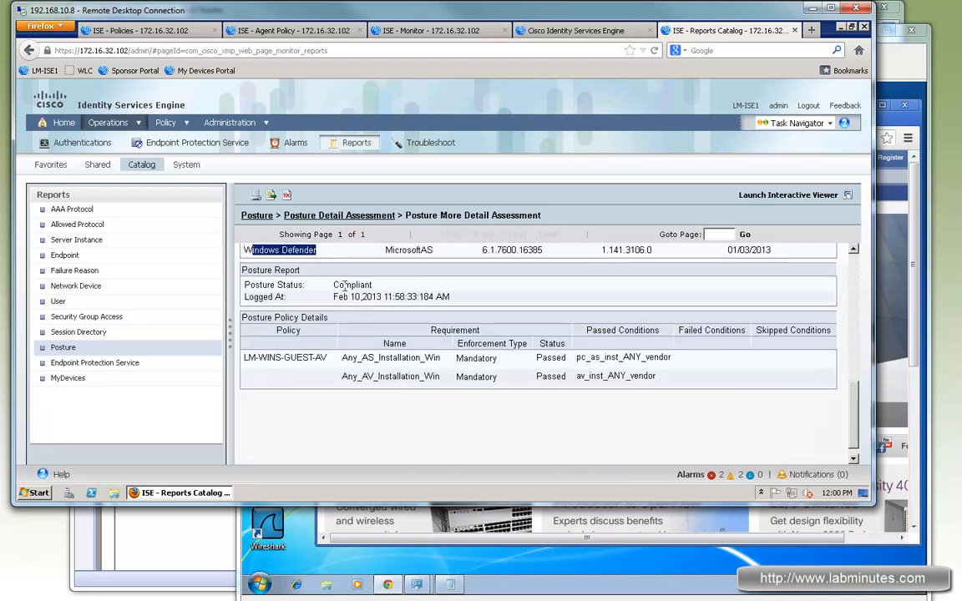
left_click_drag(343, 285, 373, 285)
left_click_drag(542, 373, 455, 364)
left_click_drag(378, 358, 624, 361)
left_click(399, 379)
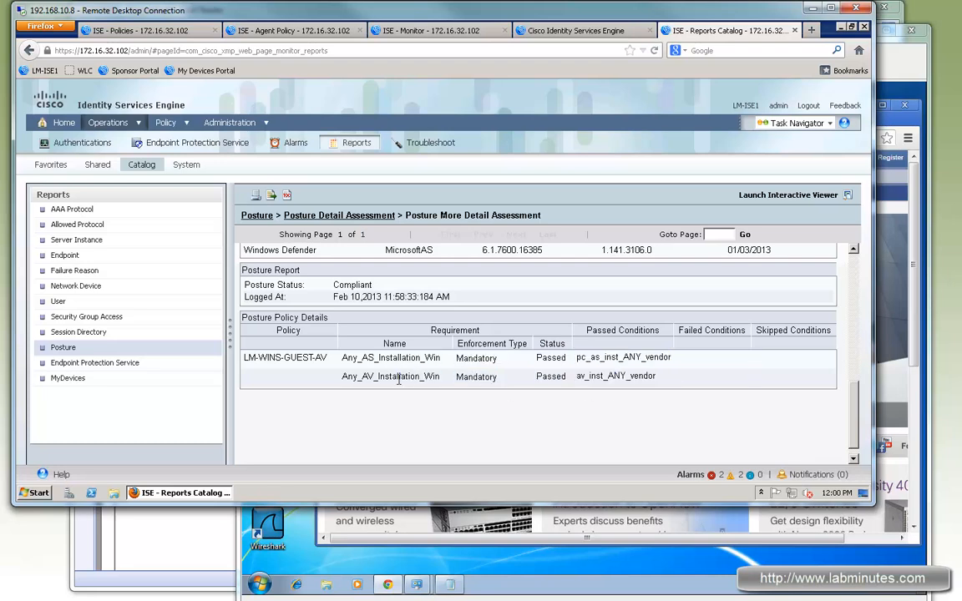
left_click_drag(378, 376, 615, 360)
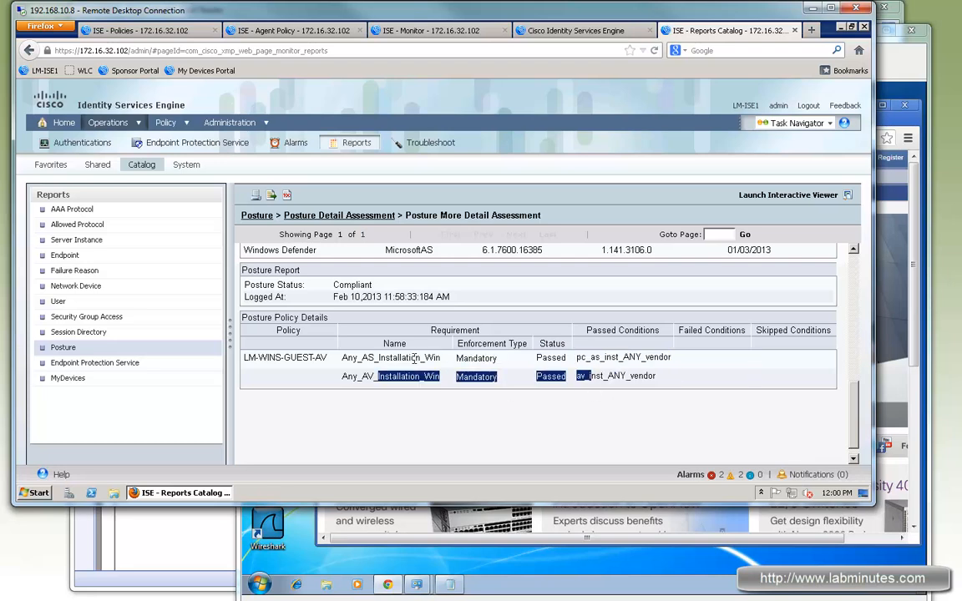
left_click_drag(379, 359, 444, 360)
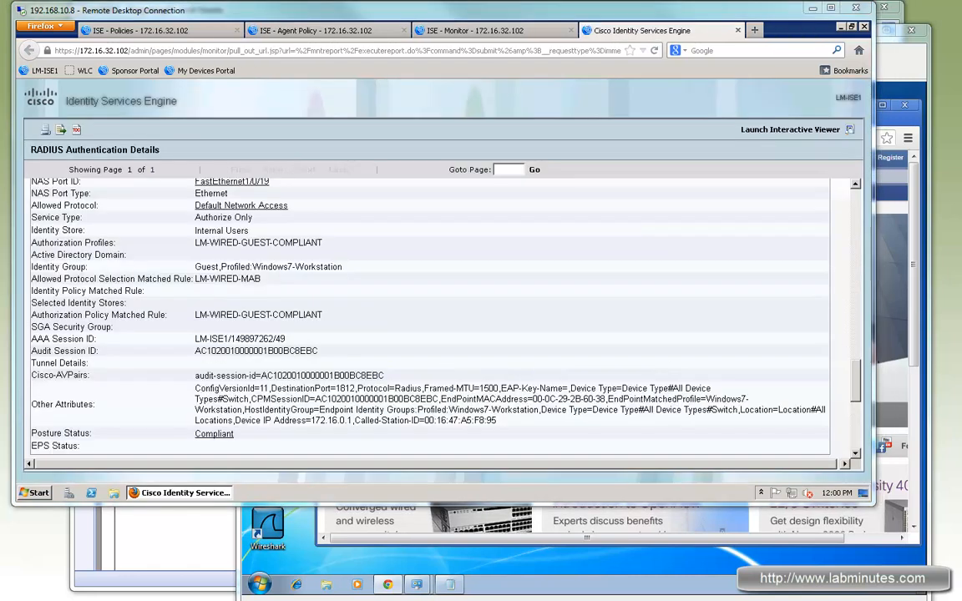